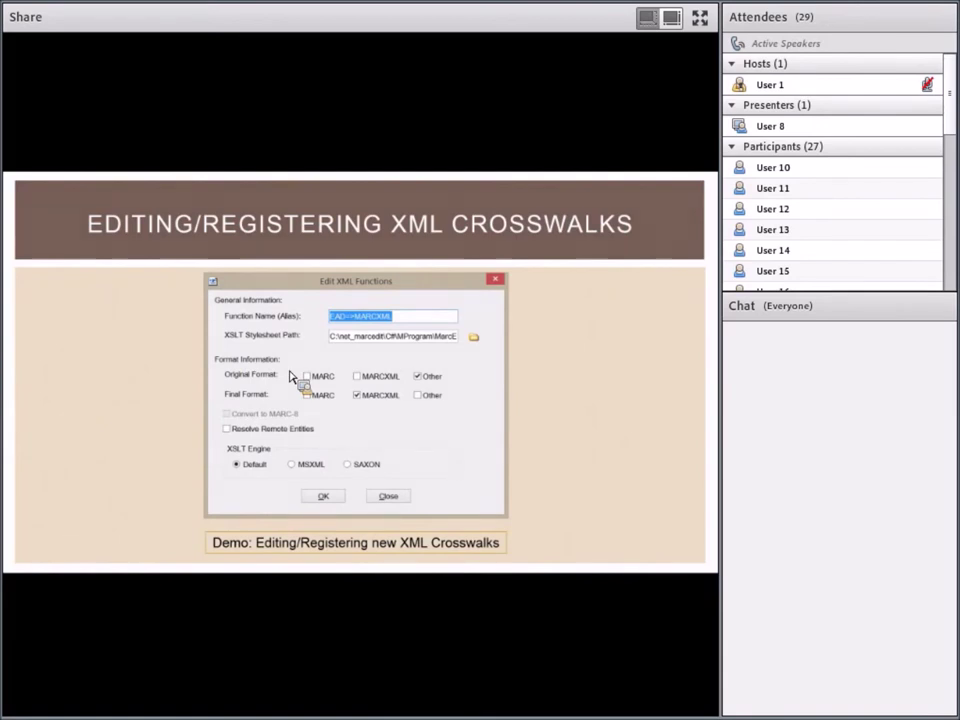
Leave the slide presentation, switch to MarcEdit and open the XML function list editor from MARC Tools
{"action": "key", "text": "Escape"}
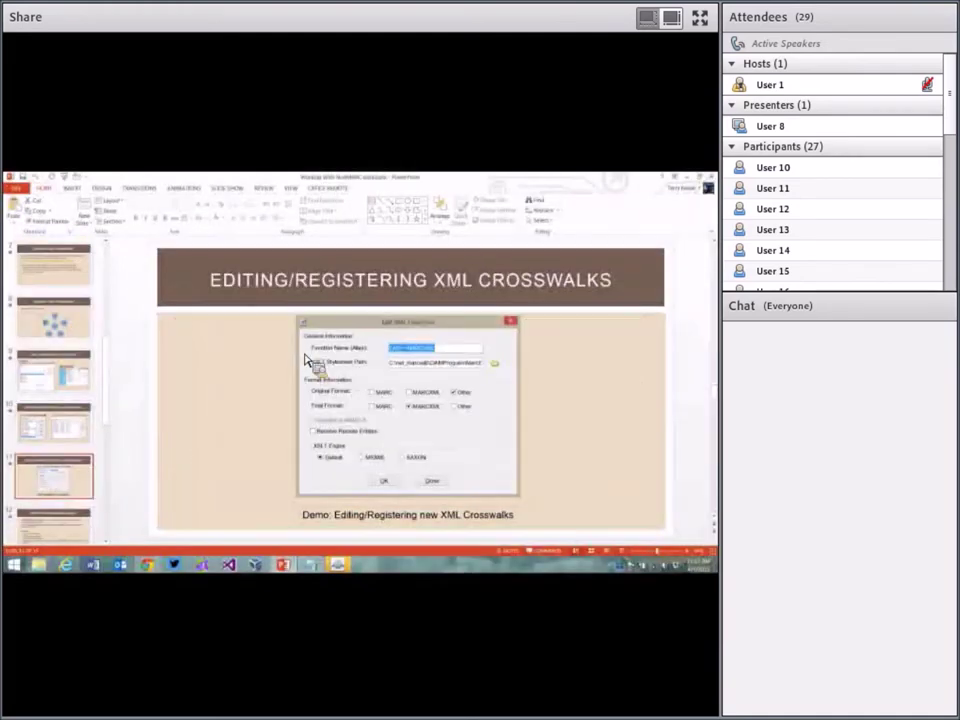
{"action": "left_click", "coordinate": [690, 182]}
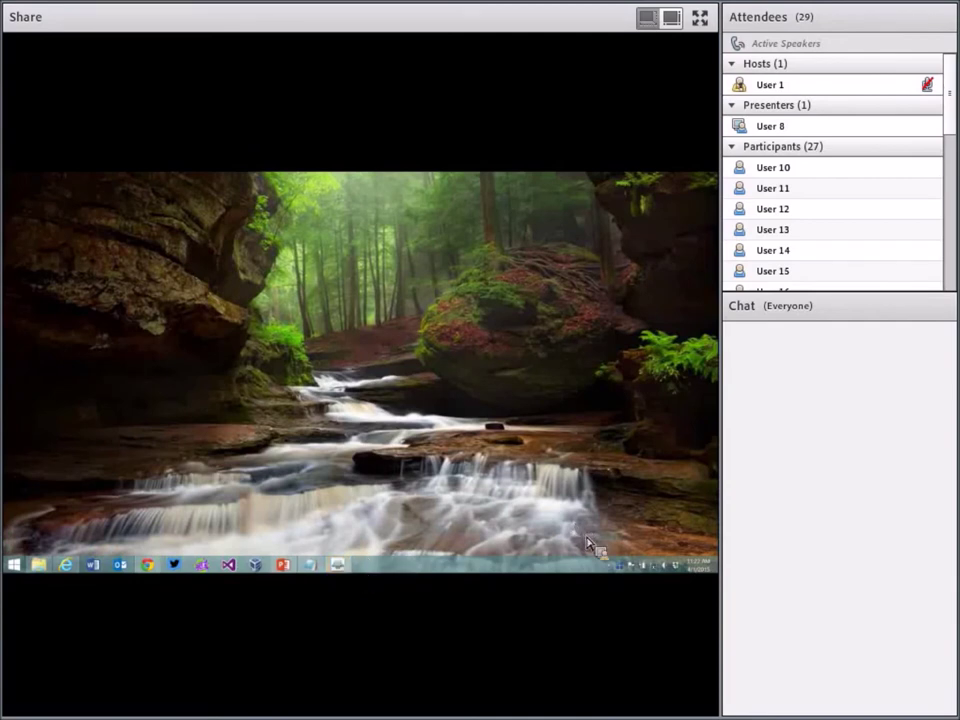
{"action": "left_click", "coordinate": [202, 564]}
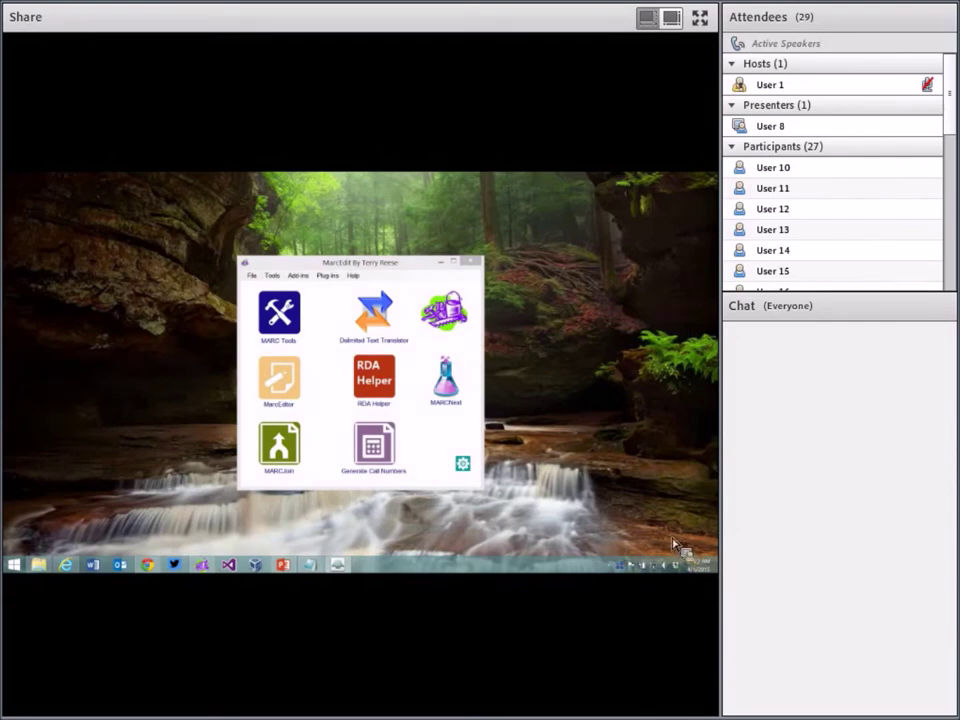
{"action": "left_click", "coordinate": [297, 328]}
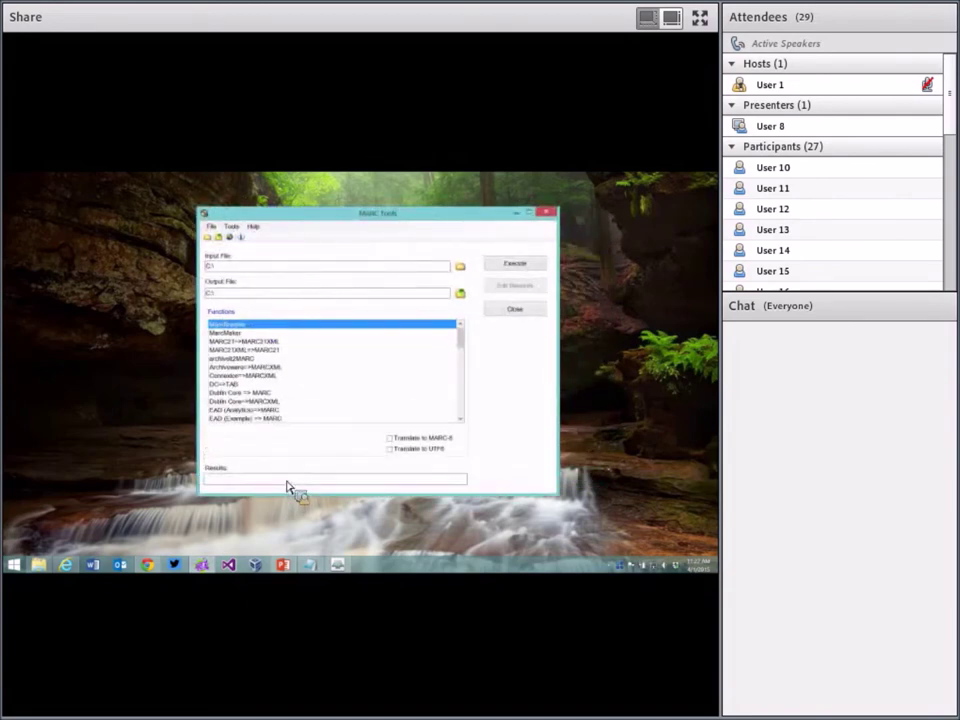
{"action": "left_click", "coordinate": [231, 226]}
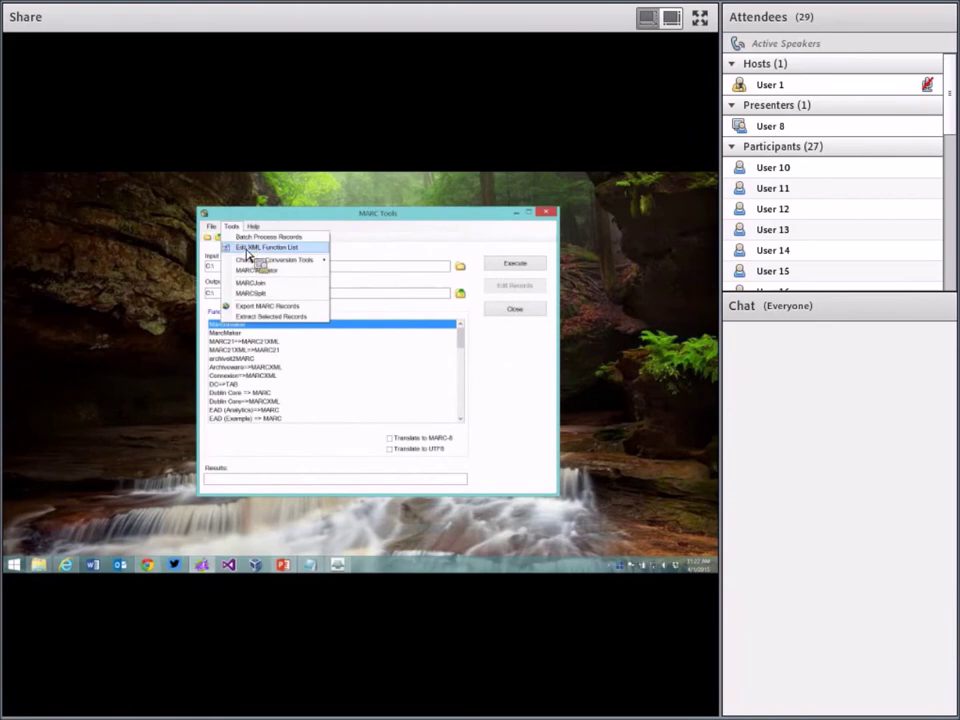
{"action": "left_click", "coordinate": [247, 248]}
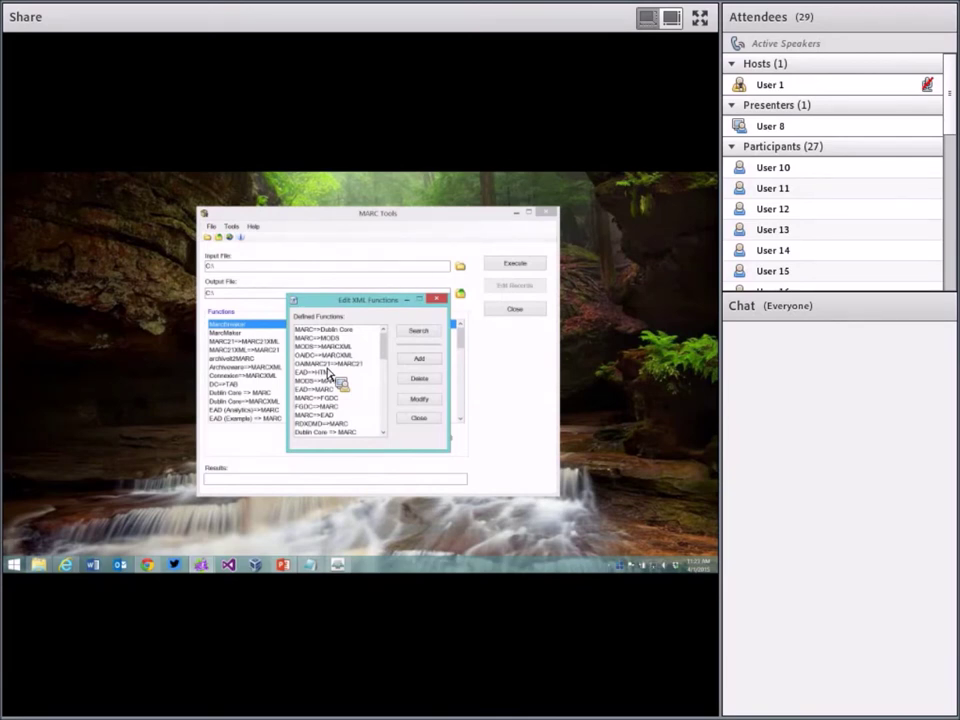
Search the online XSLT crosswalks, widen the crosswalk name column and view the III XRecord to MARC21XML crosswalk in the browser
{"action": "left_click", "coordinate": [419, 334]}
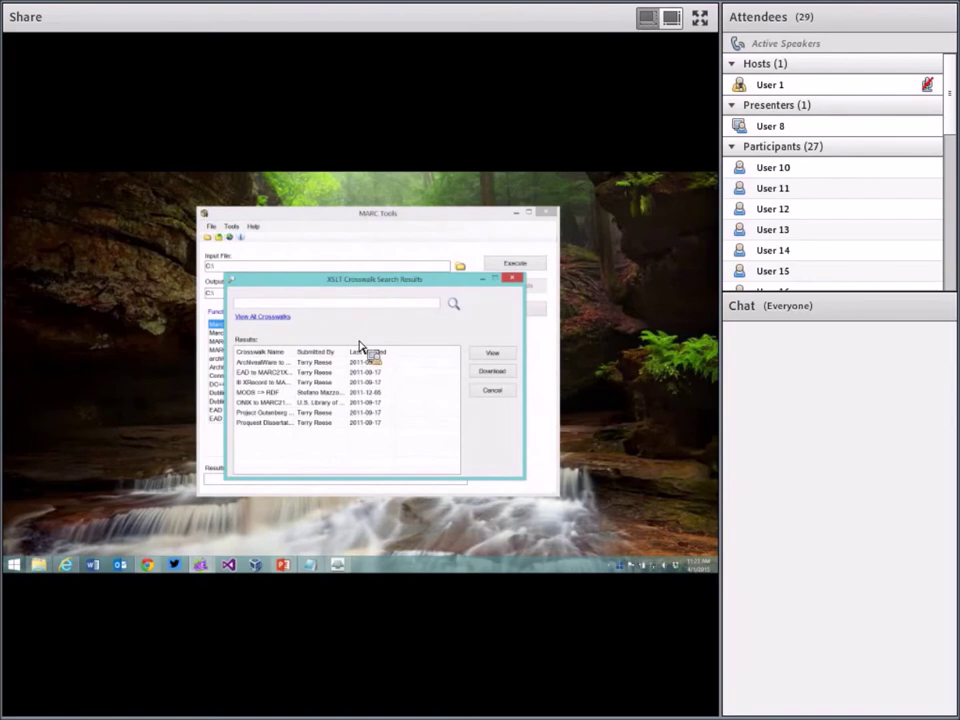
{"action": "left_click_drag", "start_coordinate": [295, 352], "coordinate": [370, 357]}
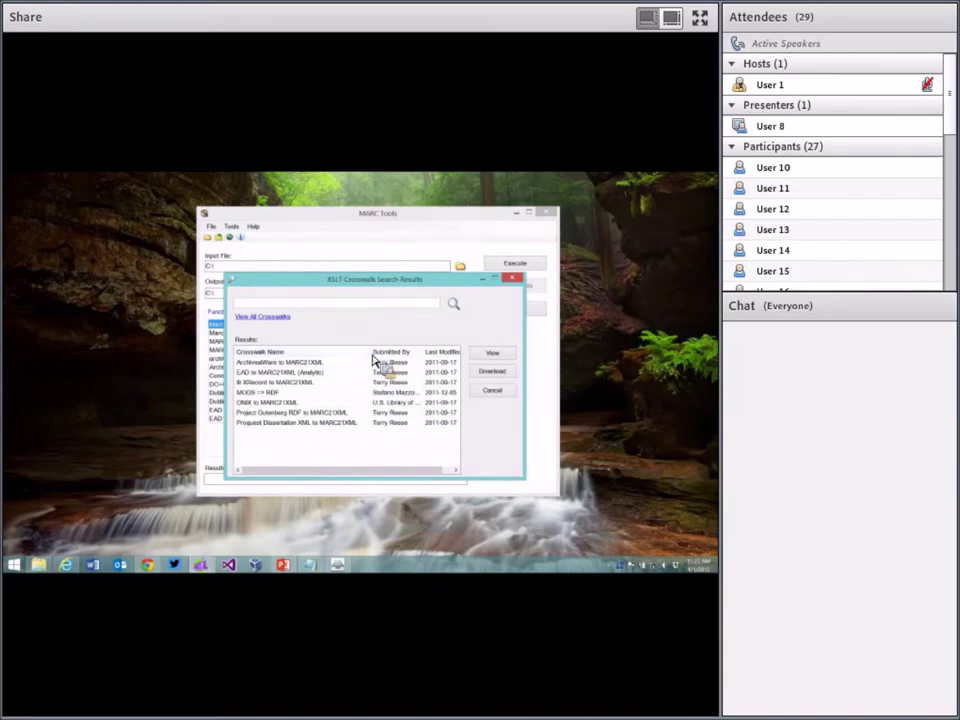
{"action": "left_click", "coordinate": [389, 383]}
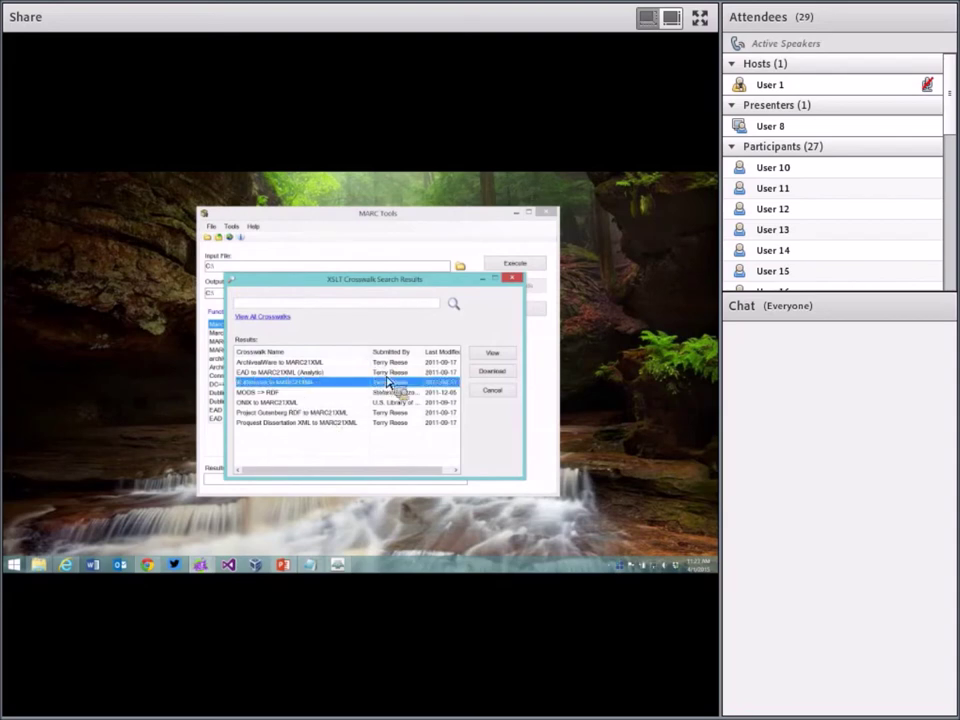
{"action": "left_click", "coordinate": [495, 356]}
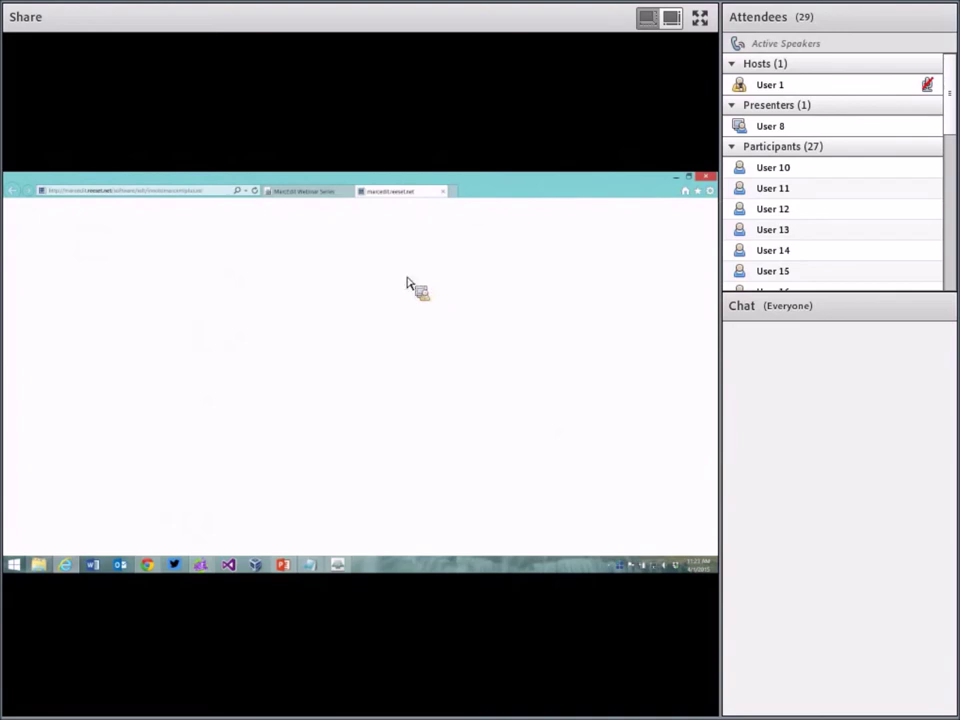
{"action": "left_click", "coordinate": [184, 195]}
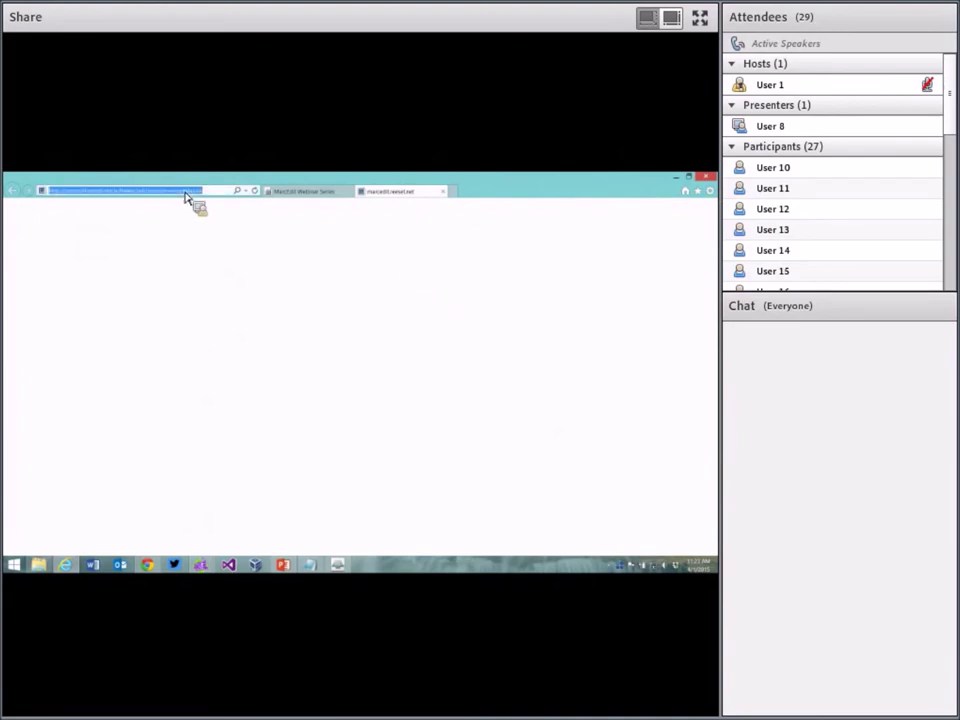
{"action": "left_click", "coordinate": [443, 191]}
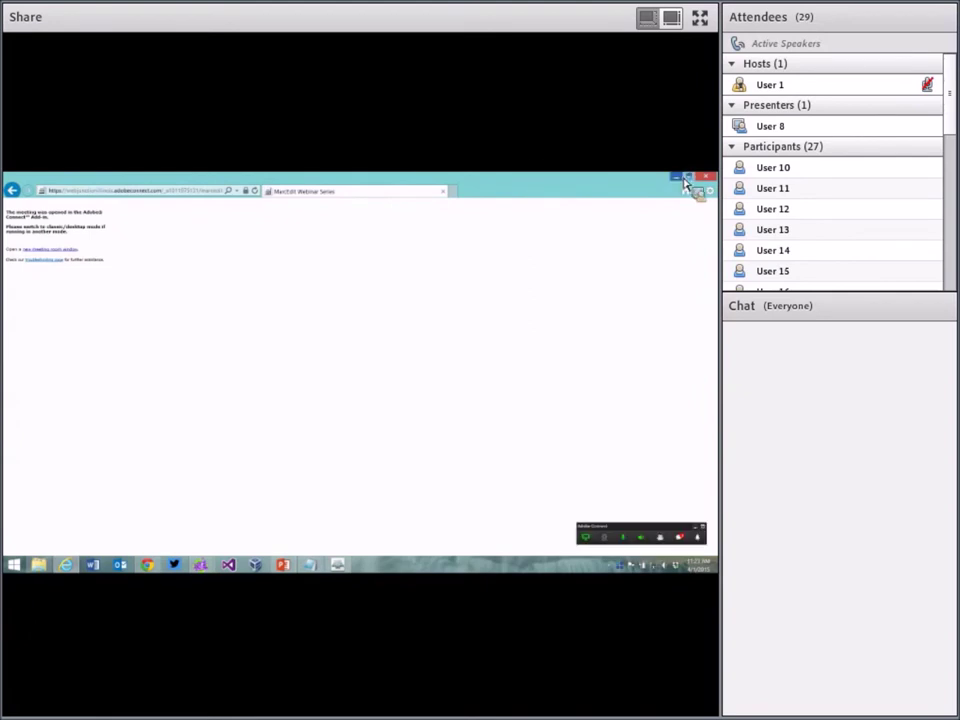
{"action": "left_click", "coordinate": [690, 180]}
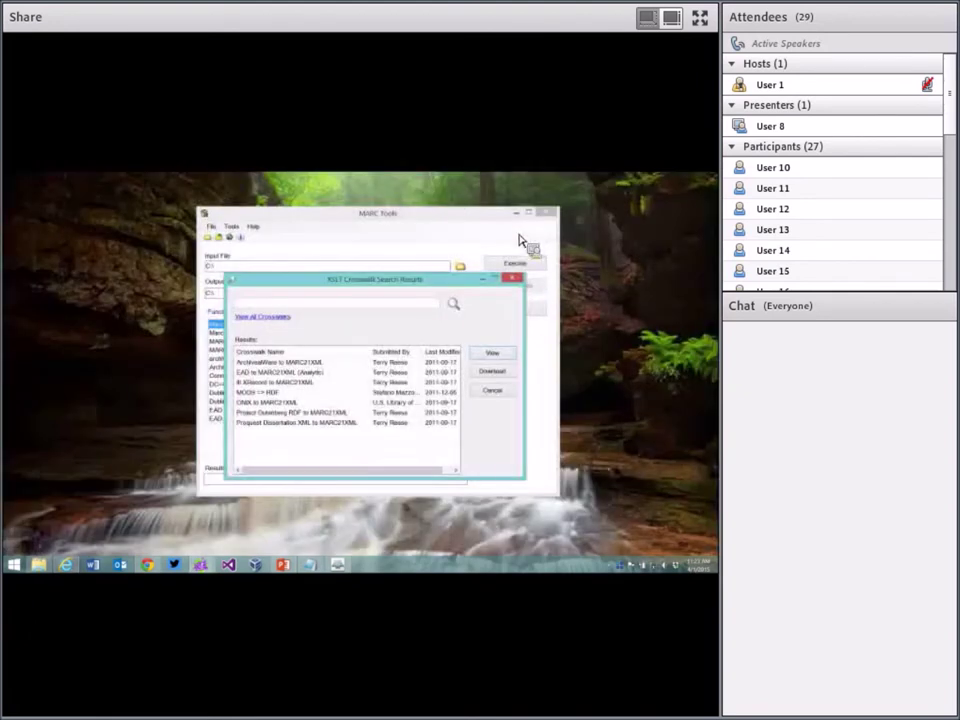
View the Proquest Dissertation XML to MARC21XML crosswalk, and leave the crosswalk search and MARC Tools without downloading anything
{"action": "left_click", "coordinate": [279, 423]}
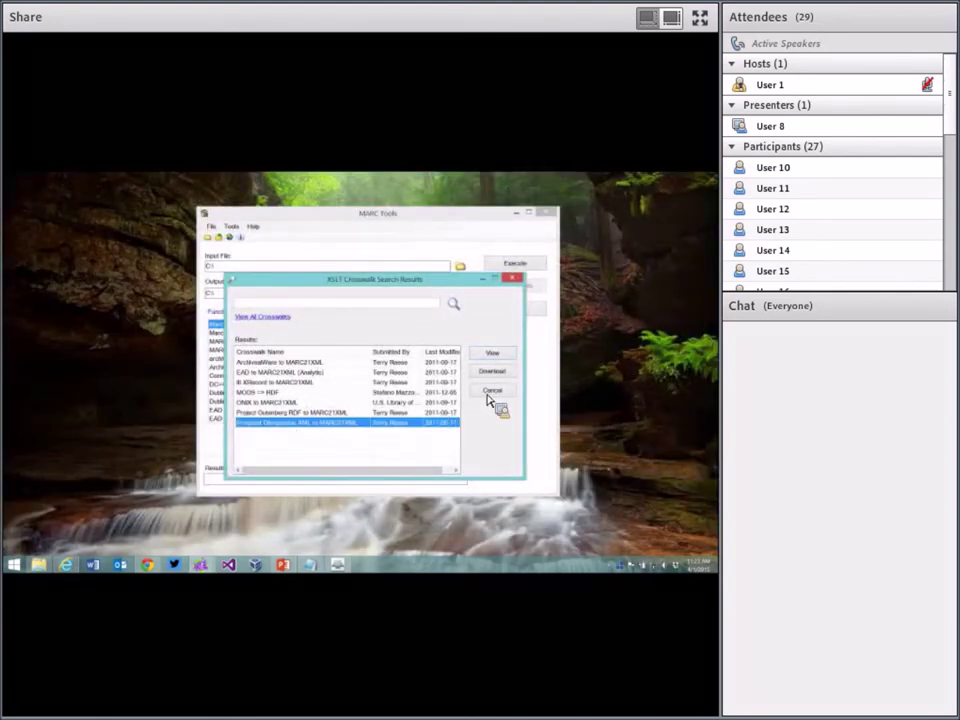
{"action": "left_click", "coordinate": [492, 355]}
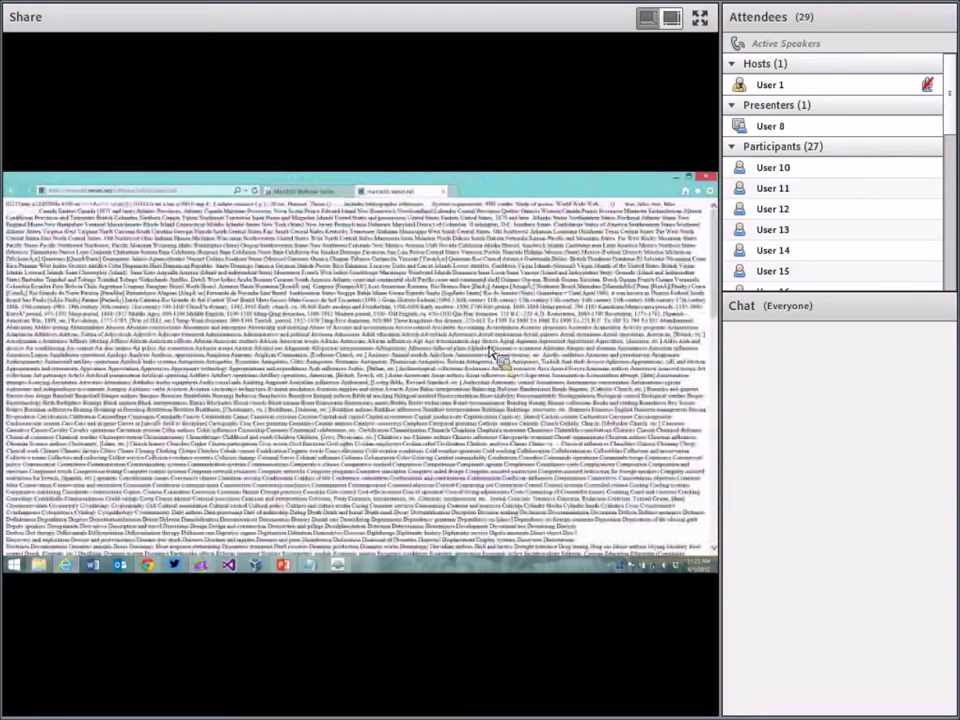
{"action": "left_click", "coordinate": [444, 191]}
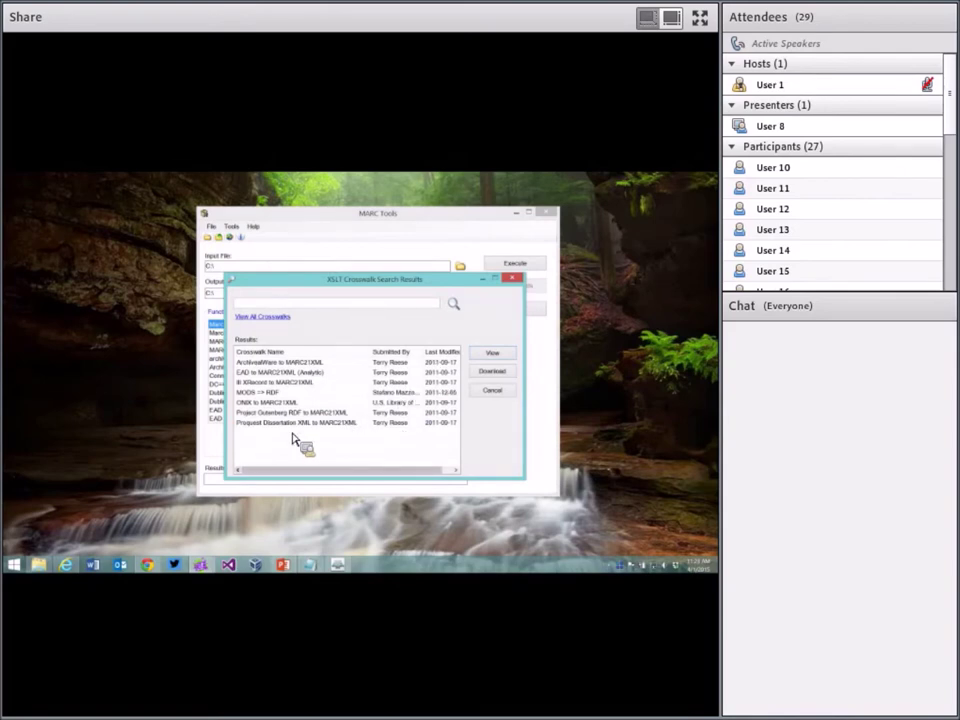
{"action": "left_click", "coordinate": [262, 423]}
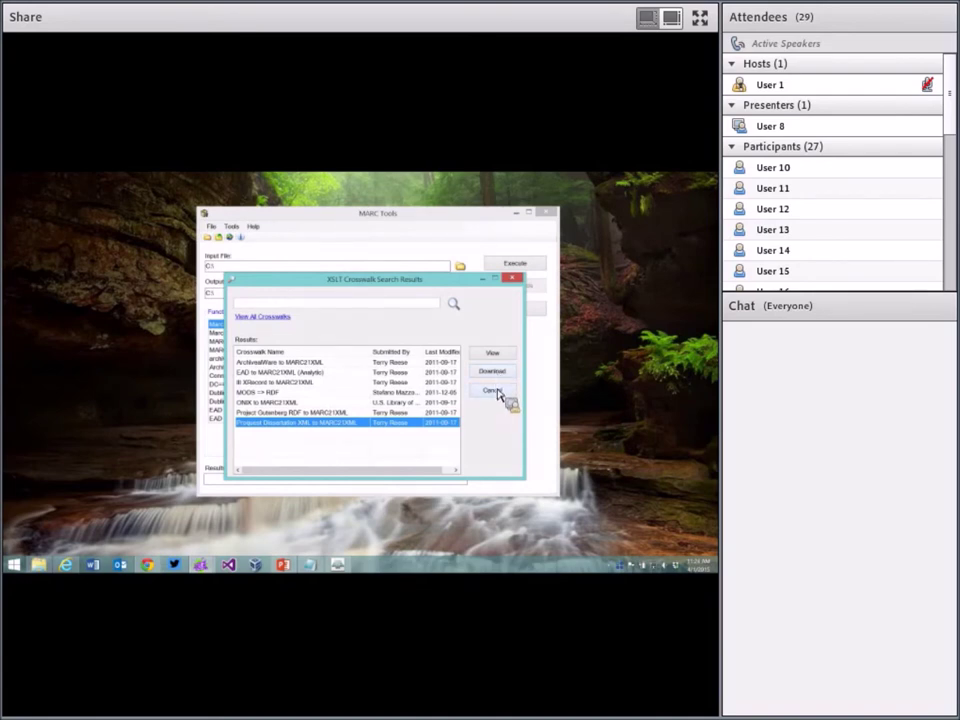
{"action": "left_click", "coordinate": [494, 392]}
{"action": "left_click", "coordinate": [437, 298]}
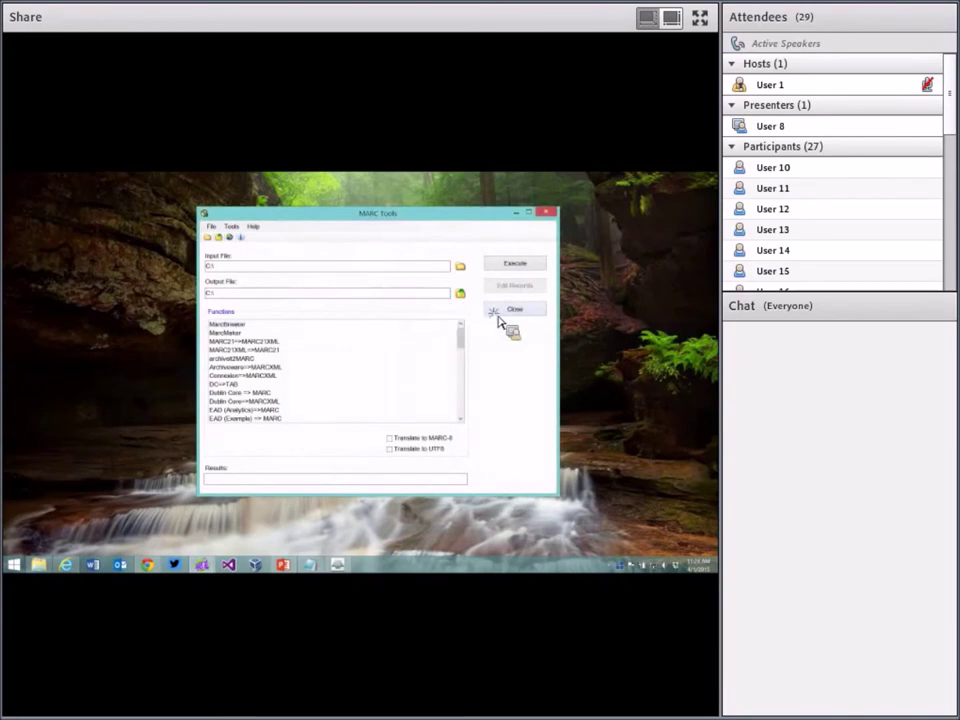
{"action": "left_click", "coordinate": [512, 309]}
Open the XSLT data path folder from MarcEdit's application shortcuts, look through its stylesheets and close it
{"action": "left_click", "coordinate": [354, 276]}
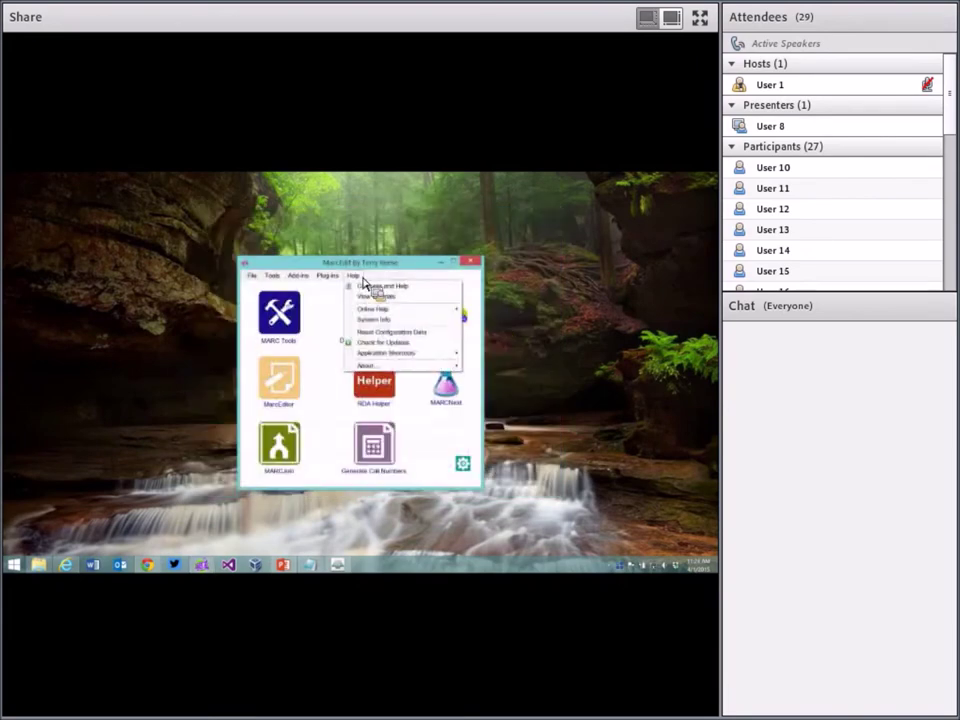
{"action": "mouse_move", "coordinate": [401, 355]}
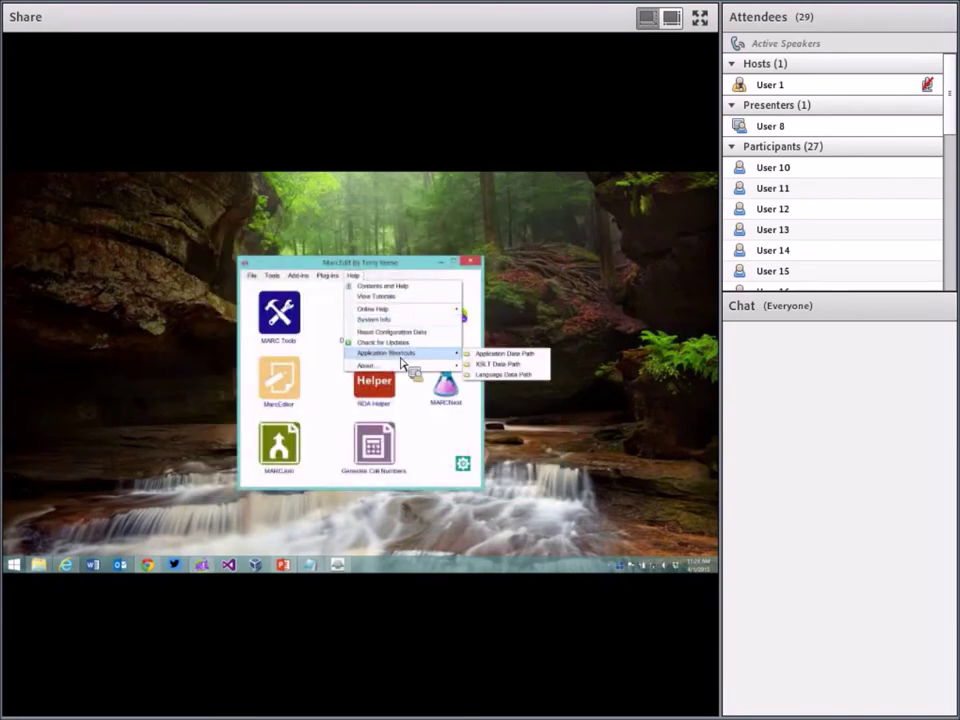
{"action": "left_click", "coordinate": [486, 368]}
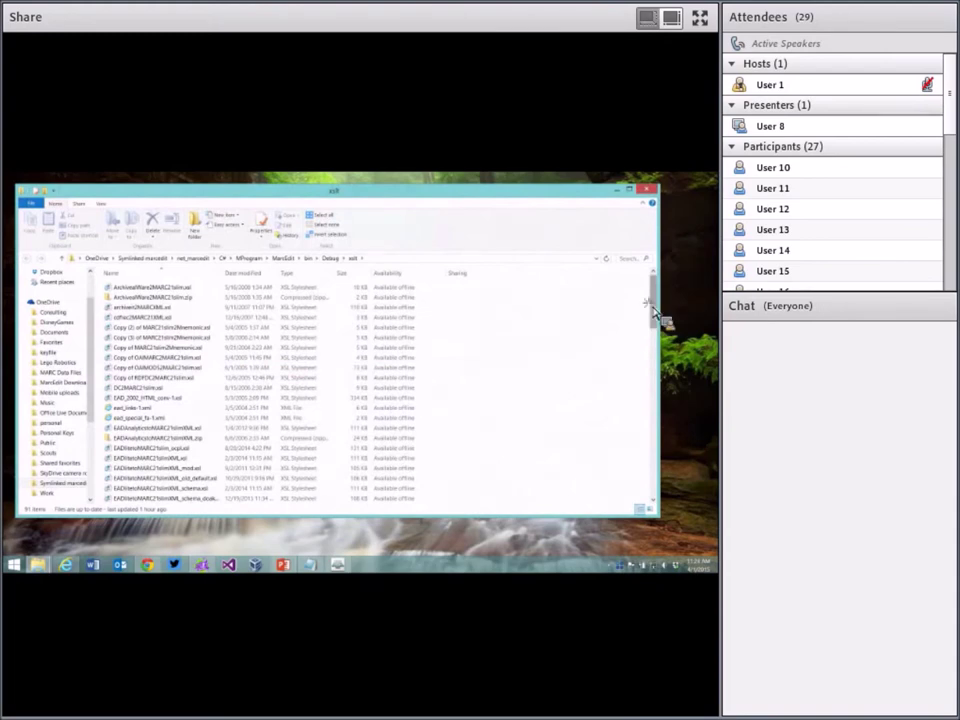
{"action": "scroll", "coordinate": [666, 321], "scroll_direction": "down", "scroll_amount": 6}
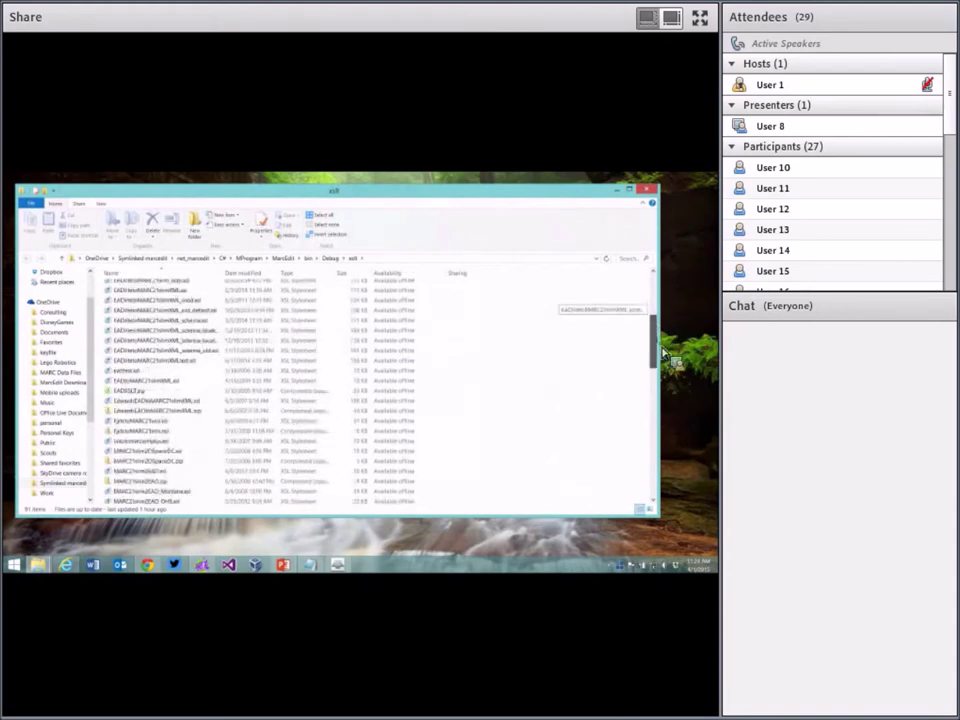
{"action": "left_click_drag", "start_coordinate": [662, 352], "coordinate": [590, 300]}
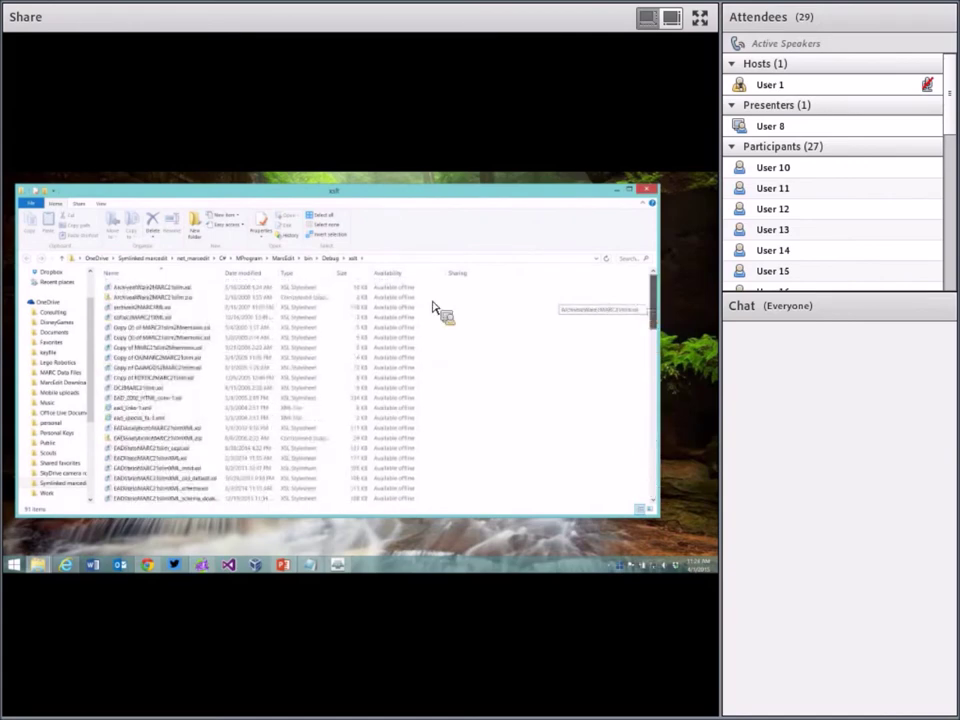
{"action": "left_click", "coordinate": [651, 191]}
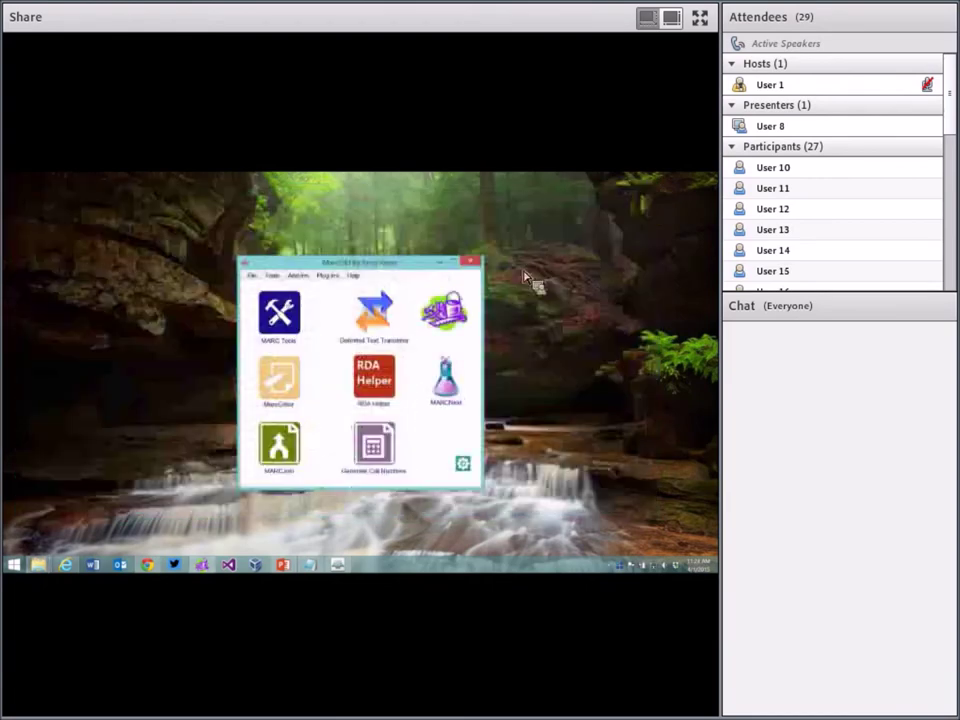
Open the Onix => MARC definition in the MARC Tools XML function list, review its stylesheet path, formats and XSLT engine, and close without changes
{"action": "left_click", "coordinate": [303, 330]}
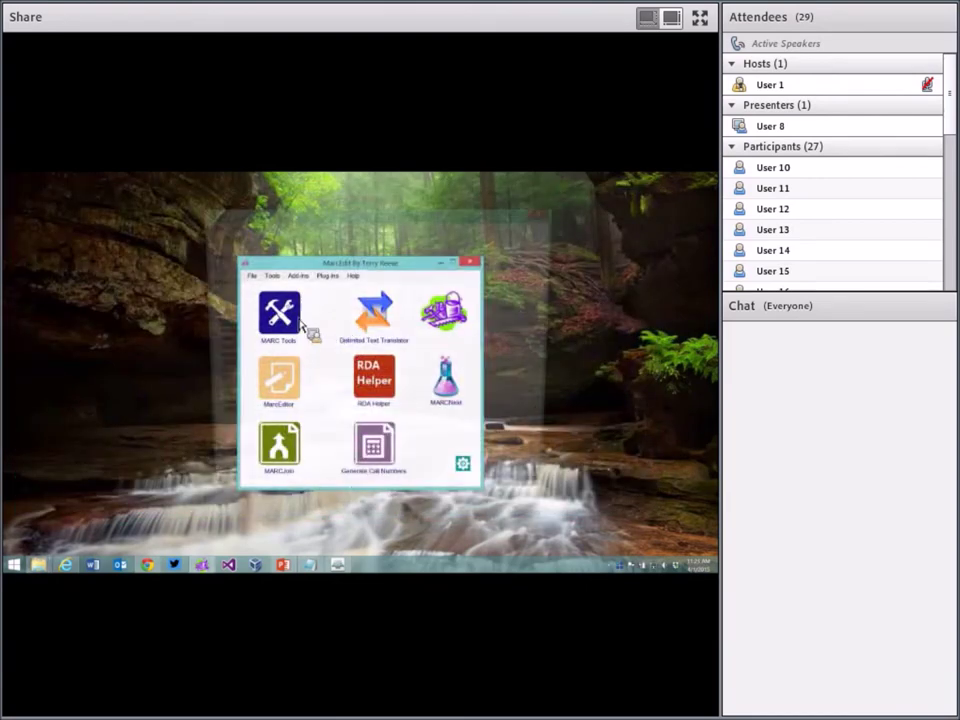
{"action": "left_click", "coordinate": [231, 226]}
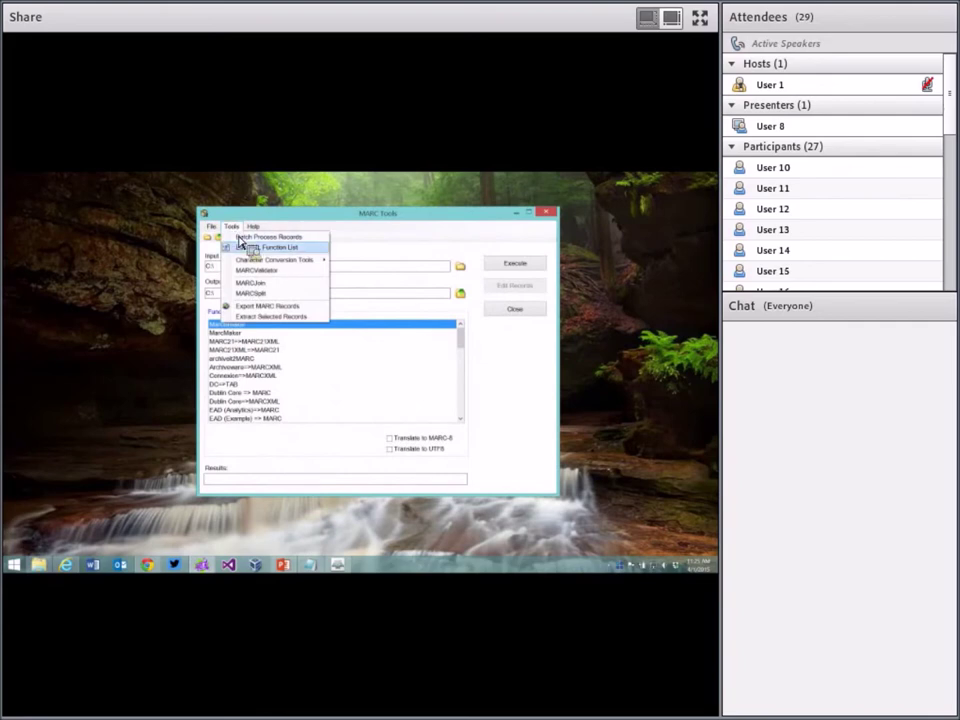
{"action": "left_click", "coordinate": [249, 250]}
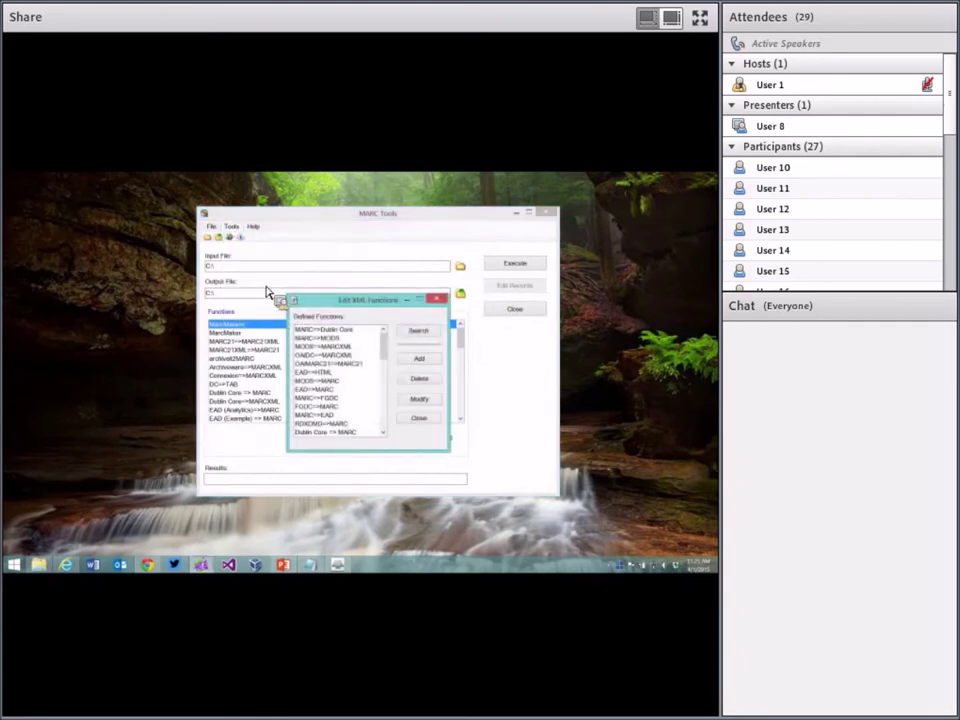
{"action": "left_click", "coordinate": [384, 368]}
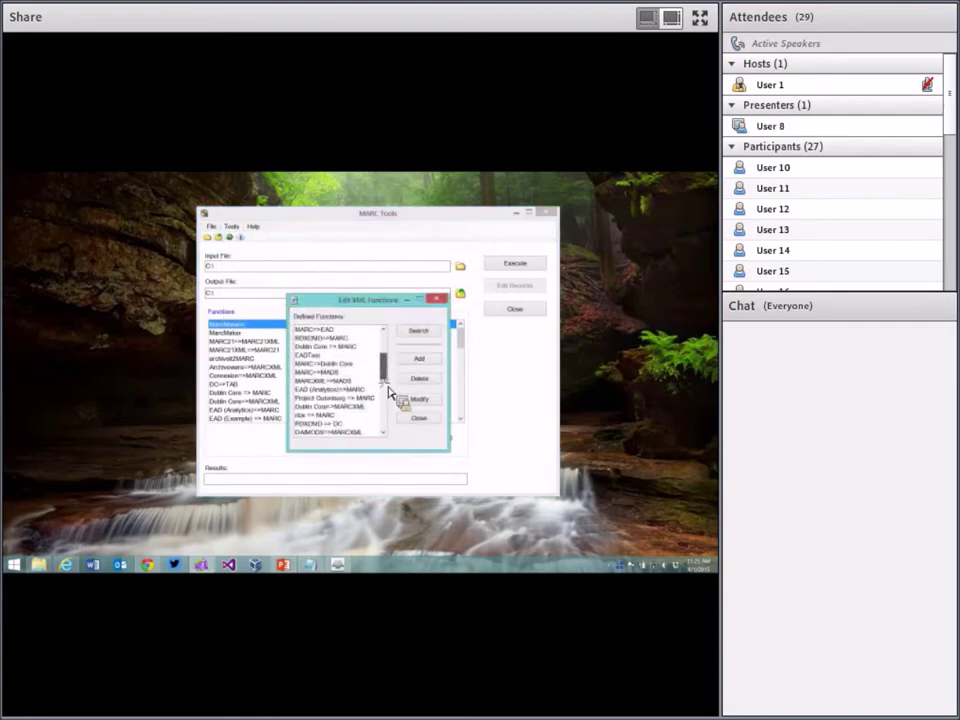
{"action": "left_click_drag", "start_coordinate": [389, 388], "coordinate": [392, 446]}
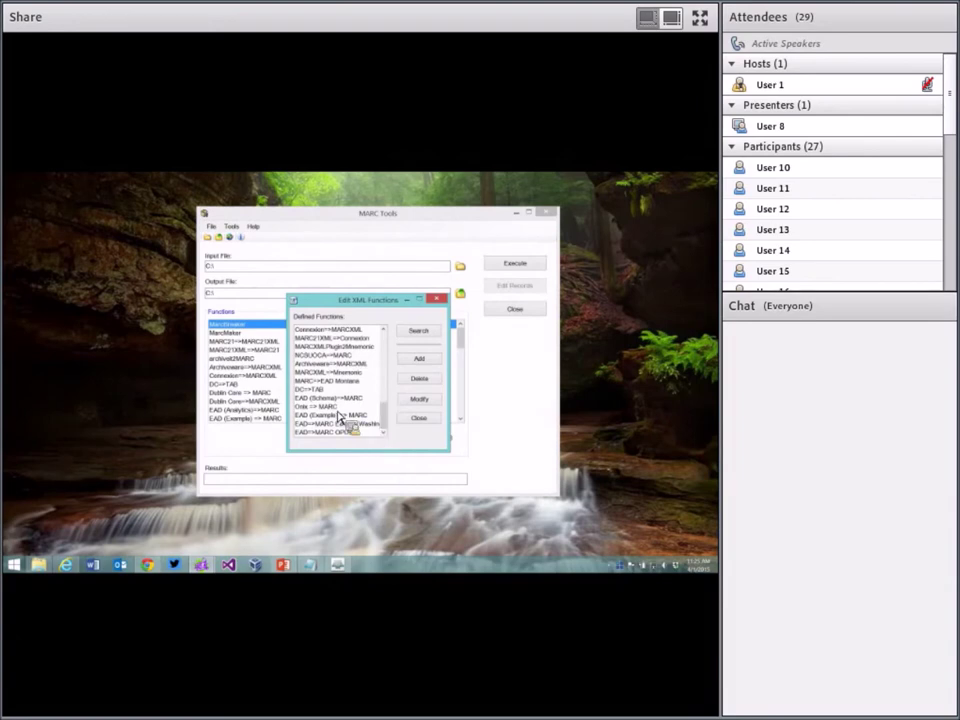
{"action": "left_click", "coordinate": [377, 408]}
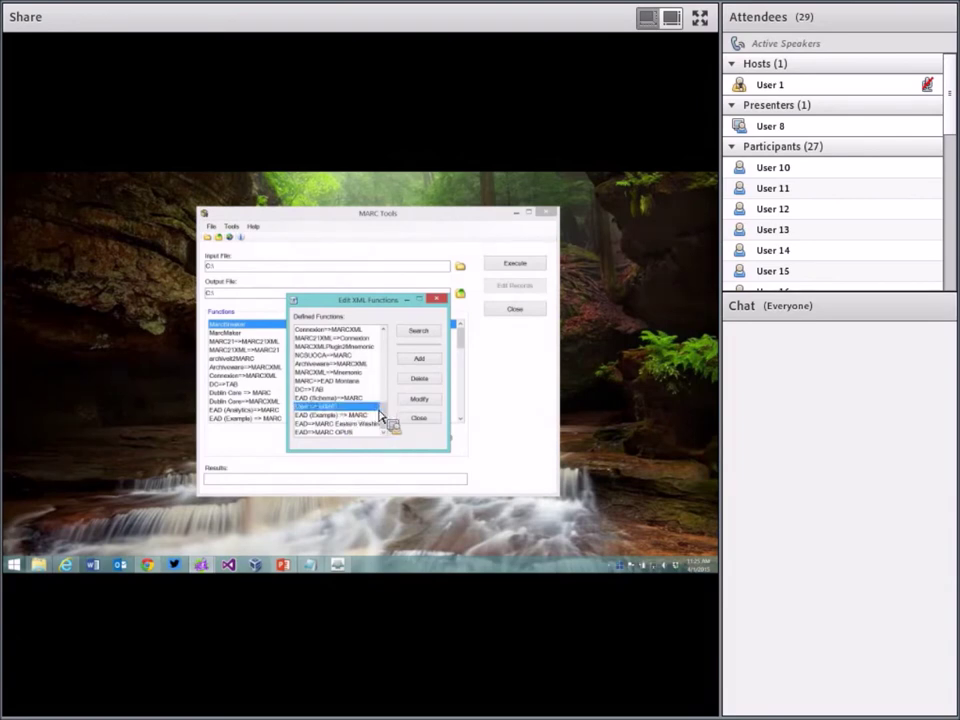
{"action": "left_click", "coordinate": [420, 400]}
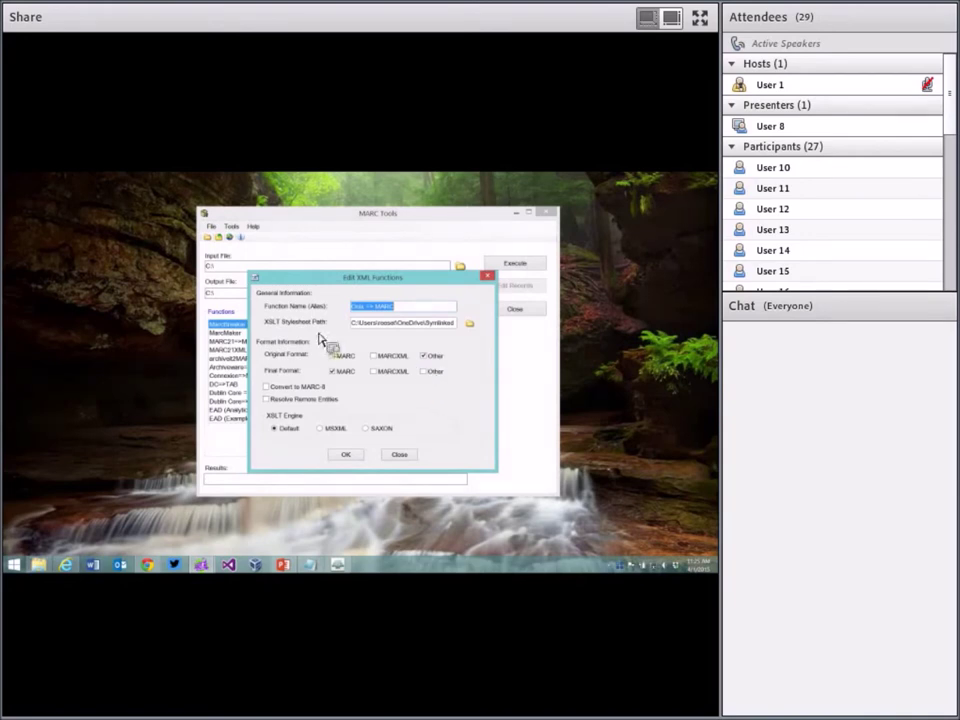
{"action": "mouse_move", "coordinate": [366, 334]}
{"action": "left_mouse_down"}
{"action": "mouse_move", "coordinate": [470, 332]}
{"action": "mouse_move", "coordinate": [355, 330]}
{"action": "mouse_move", "coordinate": [376, 333]}
{"action": "left_mouse_up"}
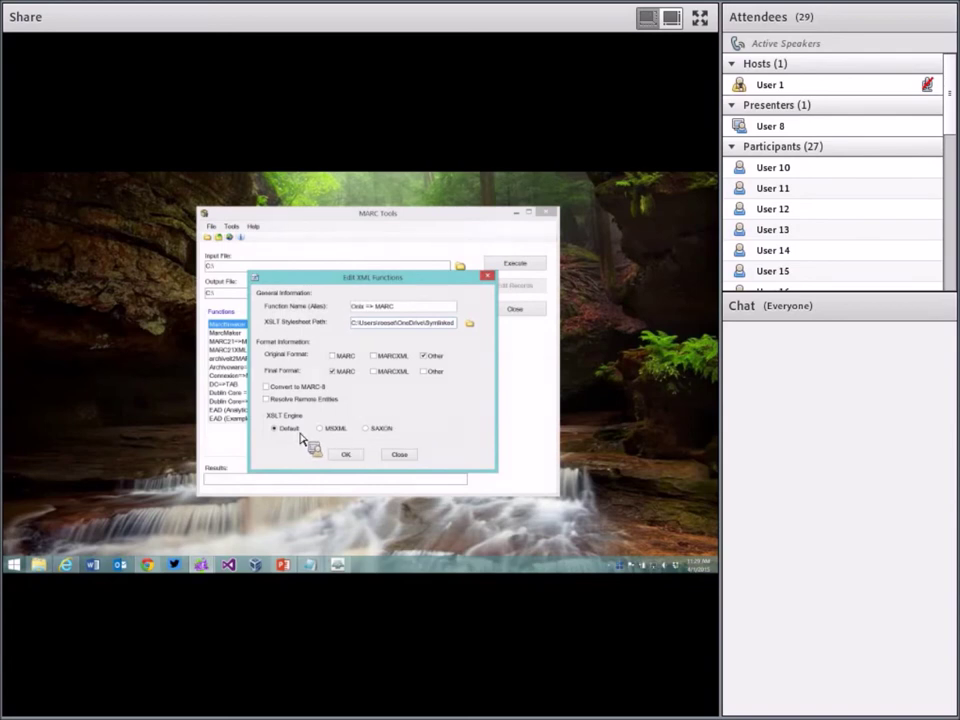
{"action": "left_click", "coordinate": [399, 457]}
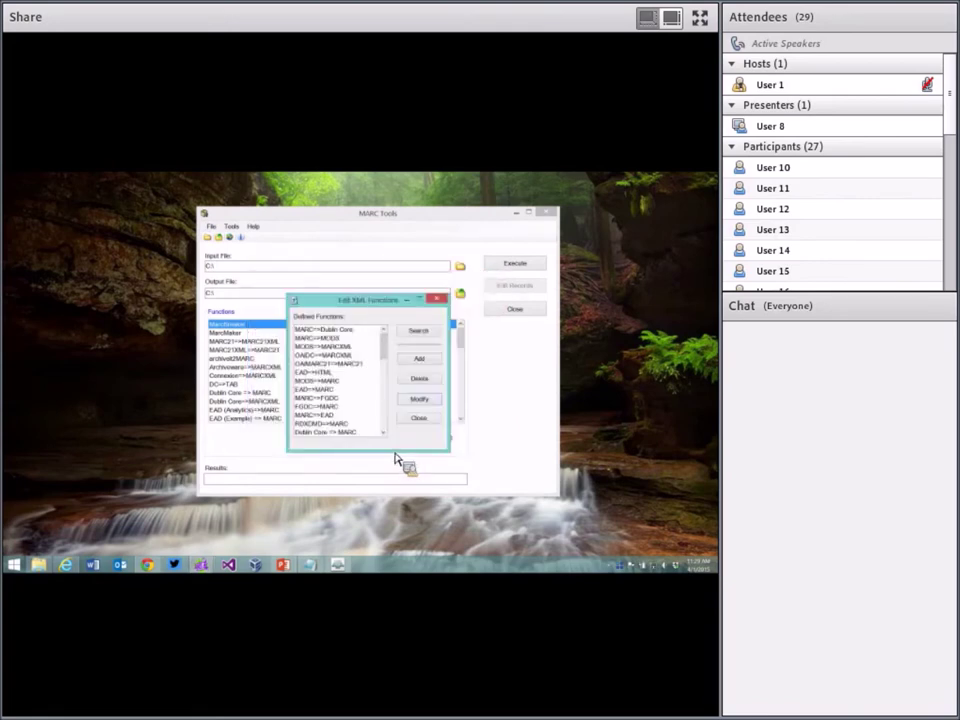
{"action": "left_click", "coordinate": [420, 420]}
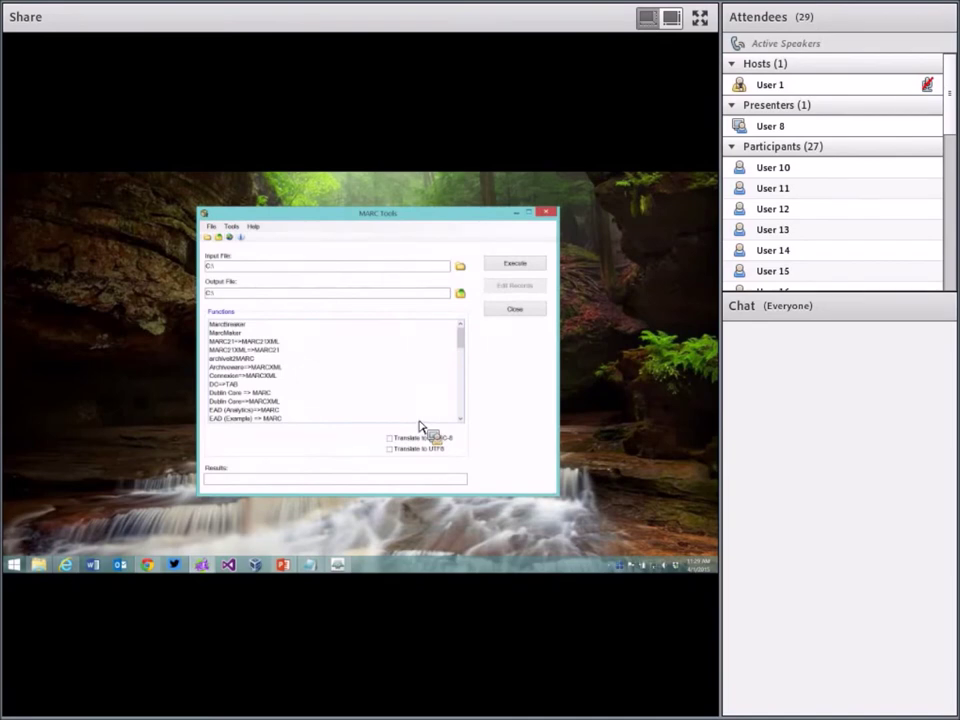
Open the Session 2 folder in File Explorer and place the MARC Tools window beside it
{"action": "mouse_move", "coordinate": [463, 338]}
{"action": "left_mouse_down"}
{"action": "mouse_move", "coordinate": [465, 414]}
{"action": "mouse_move", "coordinate": [456, 325]}
{"action": "left_mouse_up"}
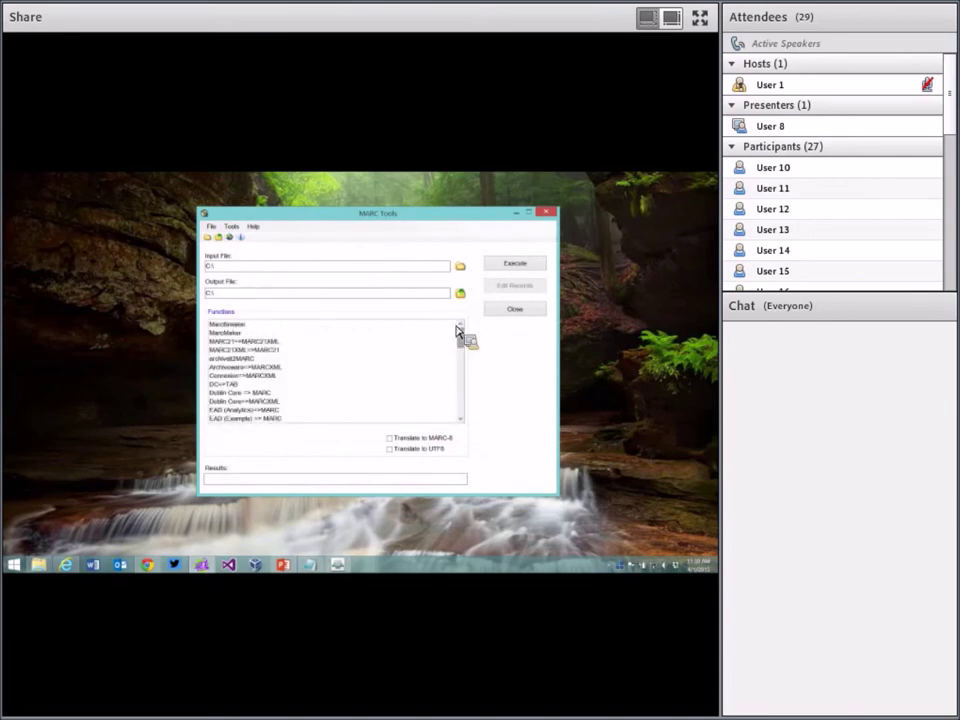
{"action": "right_click", "coordinate": [40, 576]}
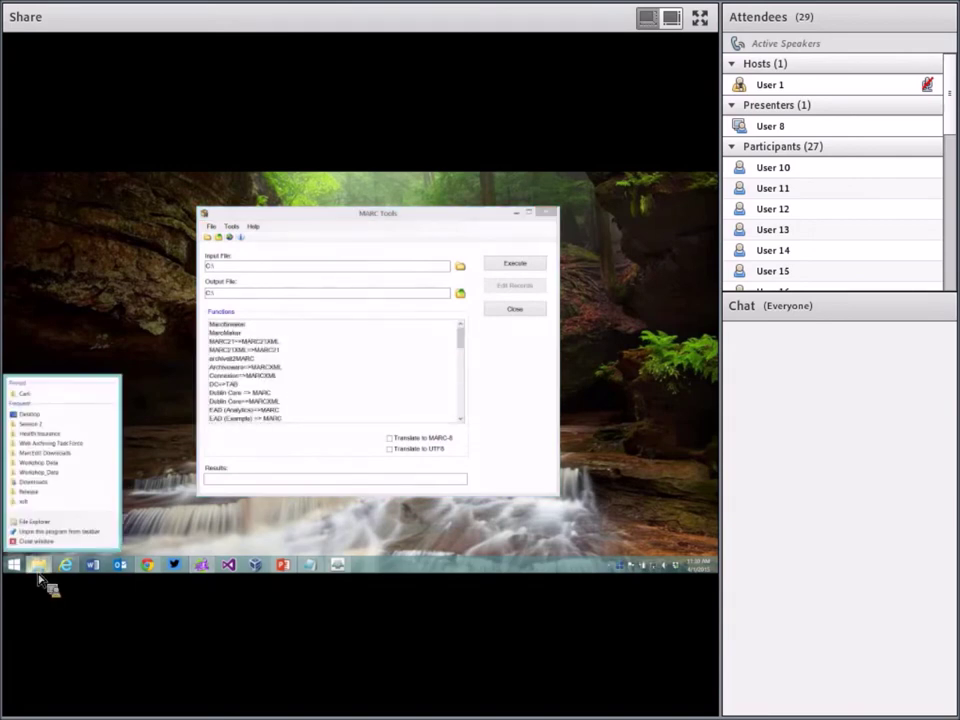
{"action": "key", "text": "Escape"}
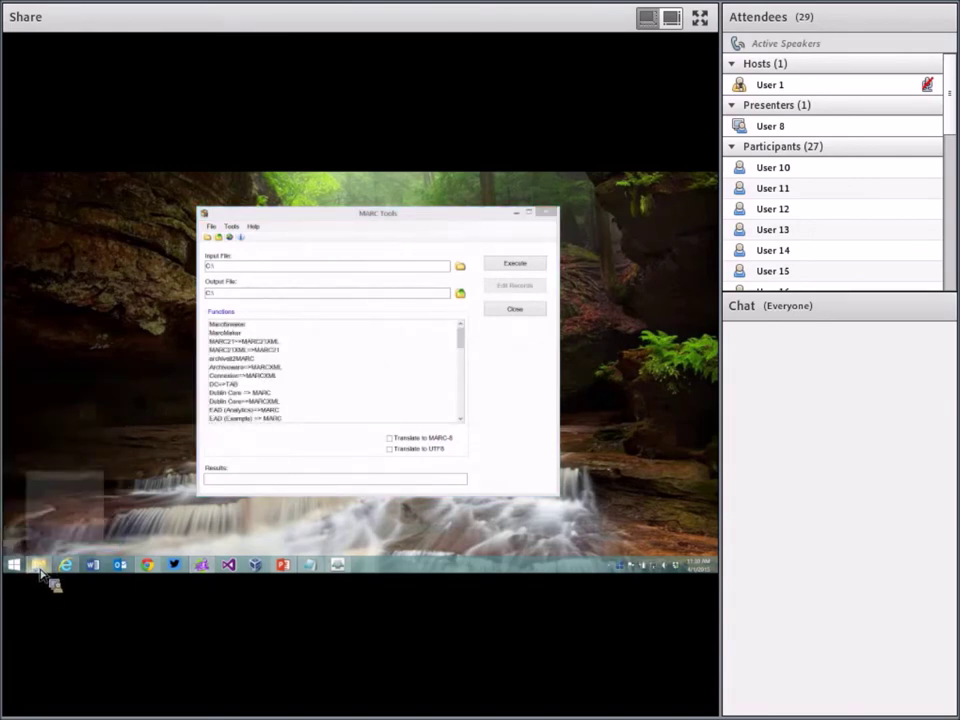
{"action": "left_click", "coordinate": [40, 568]}
{"action": "left_click", "coordinate": [172, 317]}
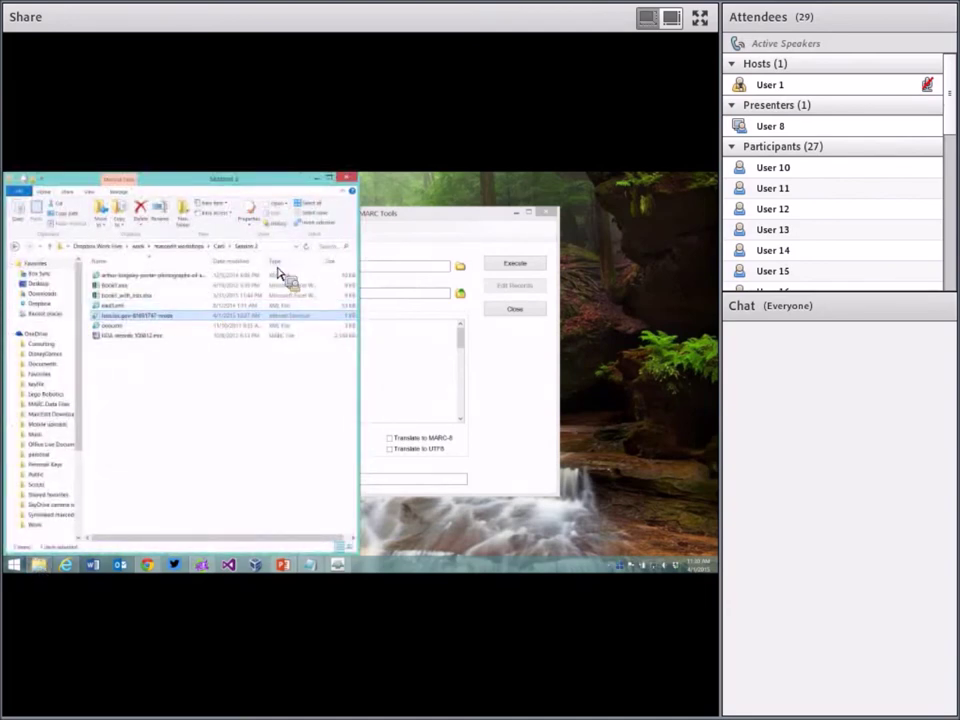
{"action": "left_click_drag", "start_coordinate": [417, 226], "coordinate": [570, 214]}
Open onix.xml from the Session 2 folder to examine its ONIX markup, and leave the browser again
{"action": "left_click_drag", "start_coordinate": [107, 324], "coordinate": [110, 334]}
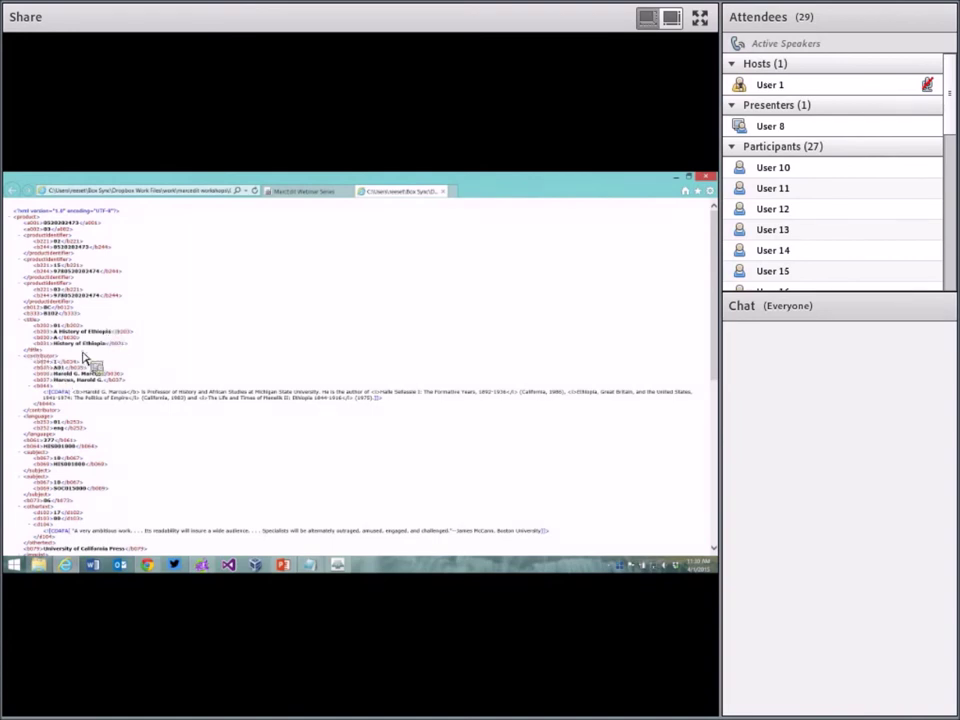
{"action": "left_click", "coordinate": [442, 191]}
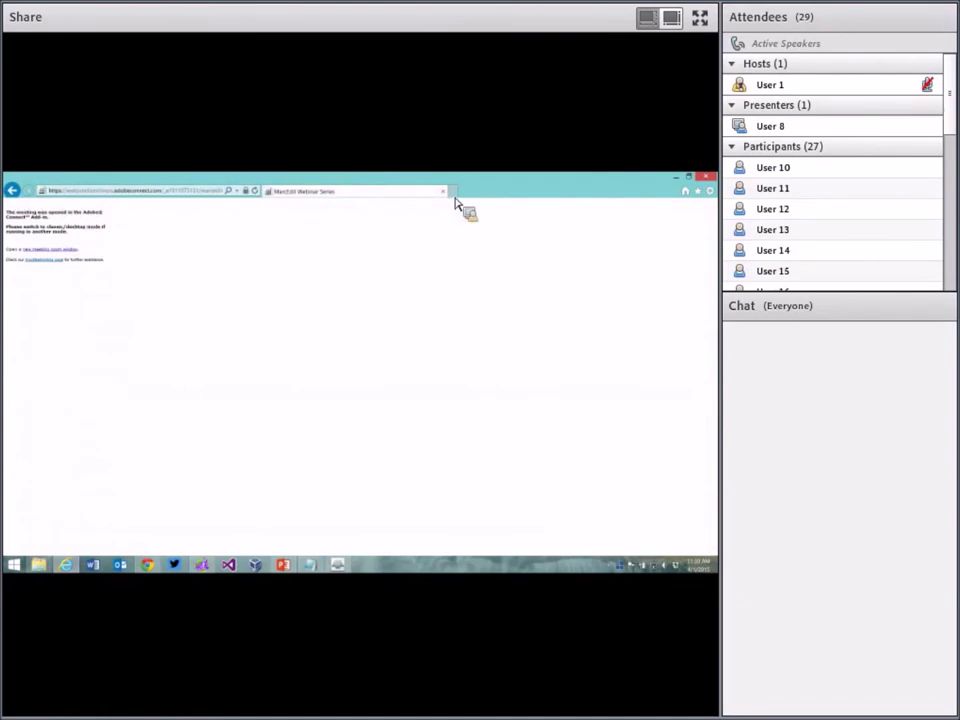
{"action": "left_click", "coordinate": [676, 179]}
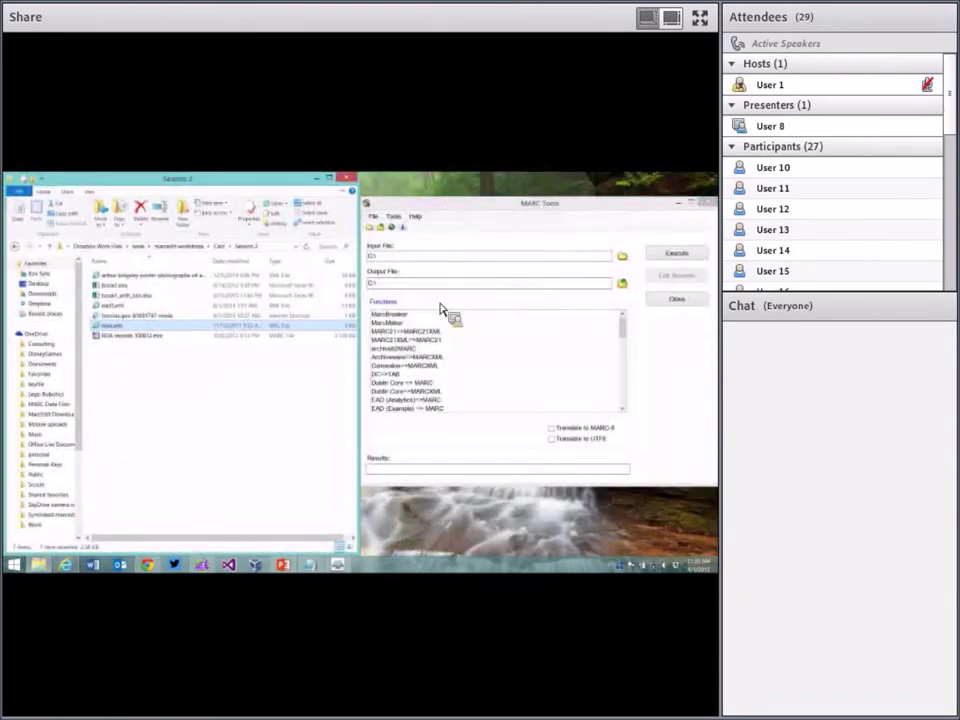
Convert onix.xml with the Onix => MARC function in MARC Tools, saving the output as onix.mrc in the Session 2 folder
{"action": "left_click_drag", "start_coordinate": [632, 330], "coordinate": [625, 405]}
{"action": "left_click", "coordinate": [400, 374]}
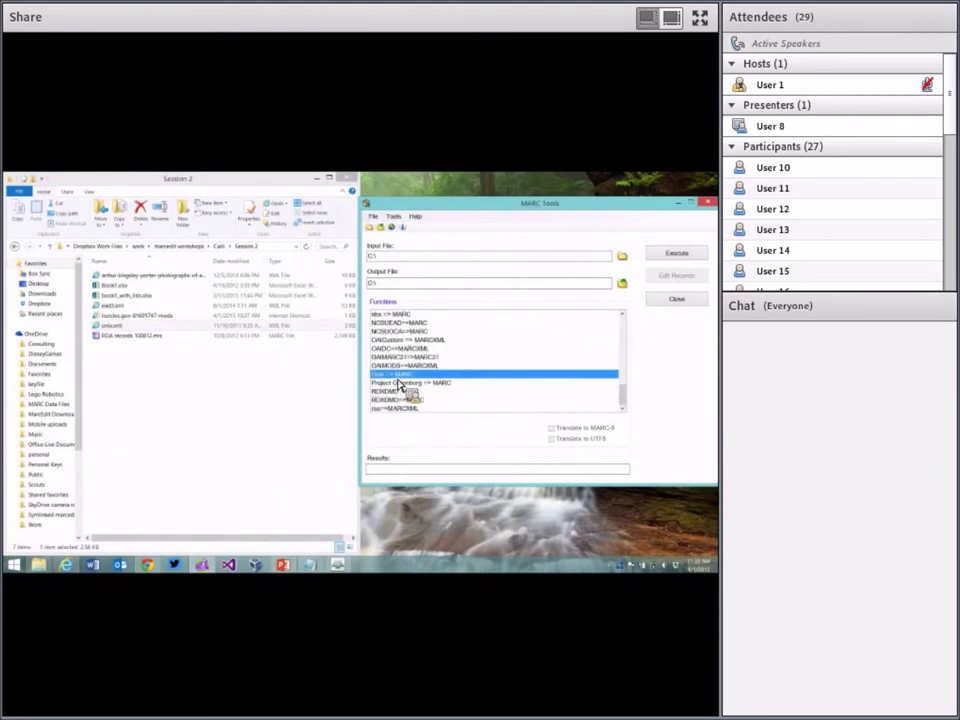
{"action": "left_click_drag", "start_coordinate": [118, 343], "coordinate": [392, 262]}
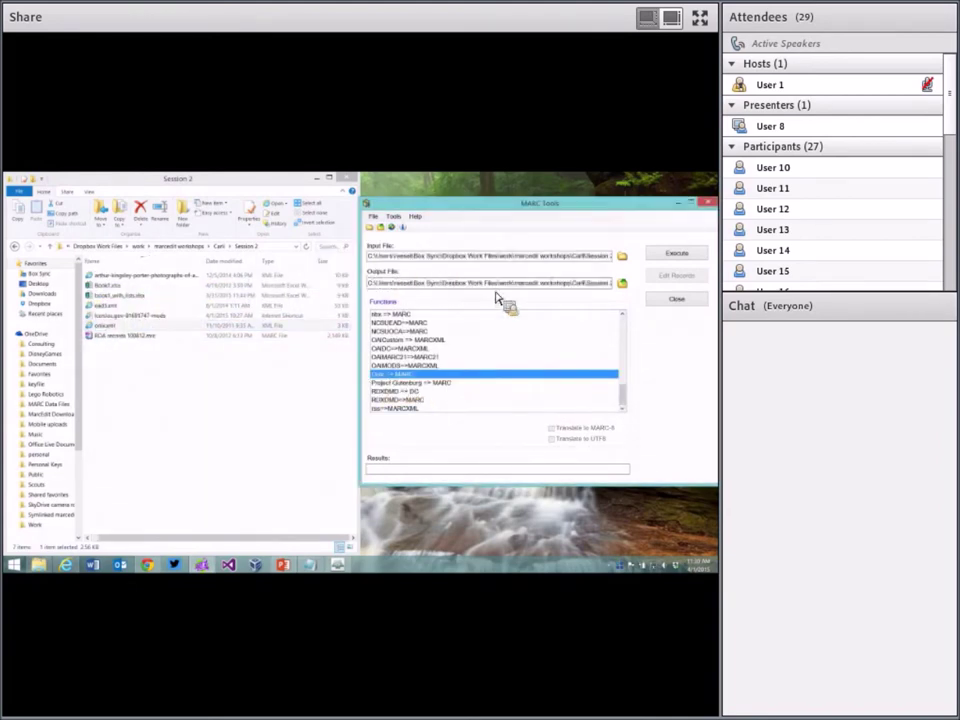
{"action": "left_click_drag", "start_coordinate": [588, 291], "coordinate": [607, 289]}
{"action": "type", "text": "books.mrc"}
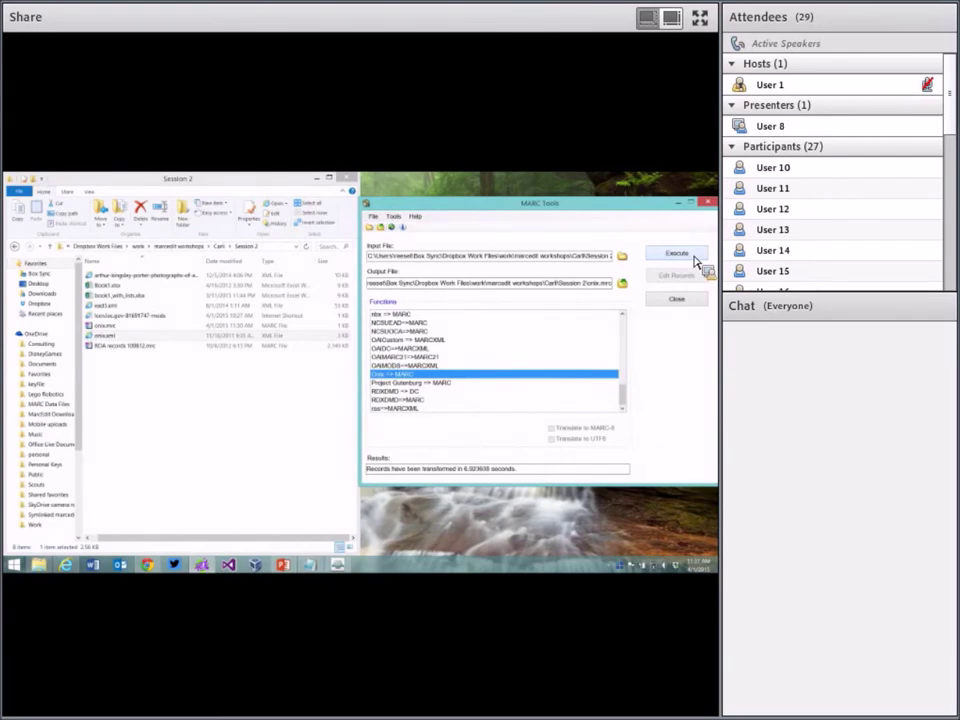
Break onix.mrc into an .mrk file with MarcBreaker, view the record in MarcEditor and close it along with the extra MarcEdit window
{"action": "double_click", "coordinate": [126, 327]}
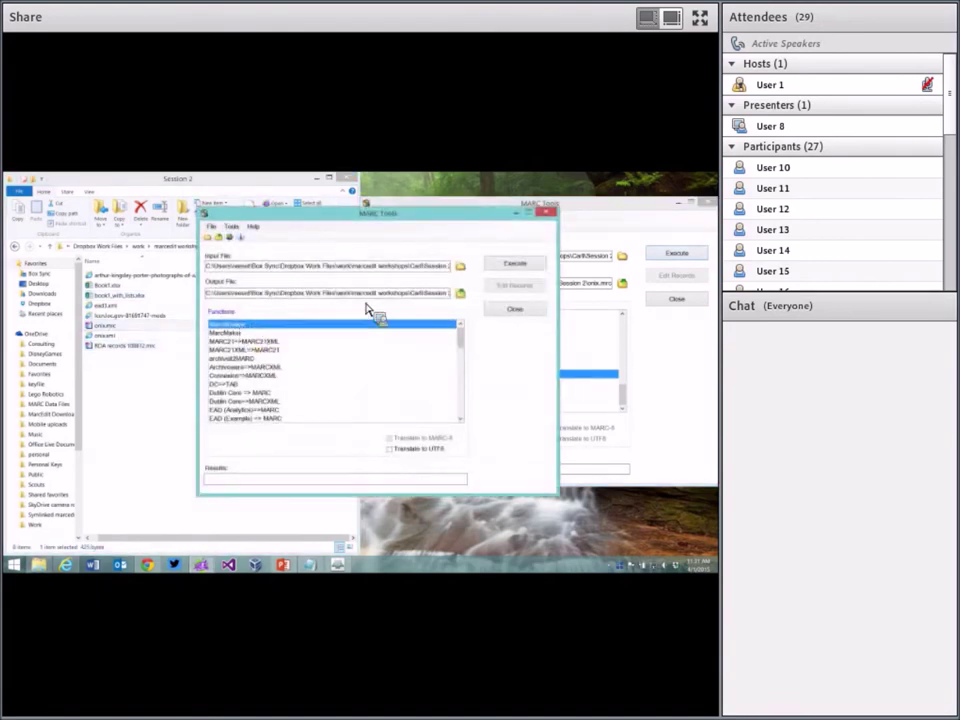
{"action": "left_click", "coordinate": [515, 265]}
{"action": "left_click", "coordinate": [509, 289]}
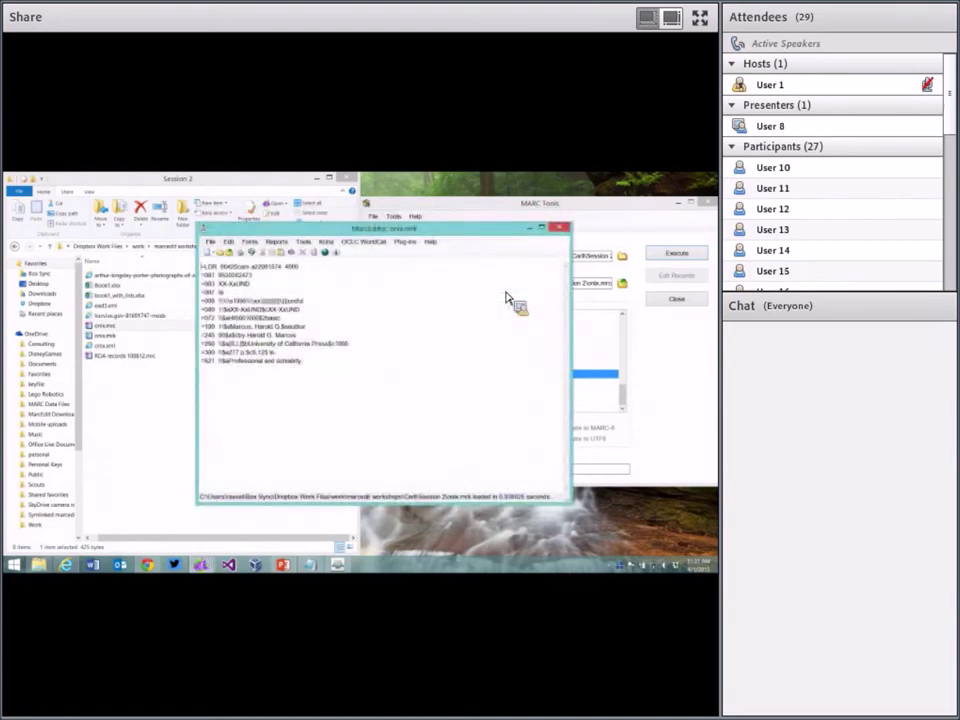
{"action": "left_click", "coordinate": [562, 233]}
{"action": "left_click", "coordinate": [471, 262]}
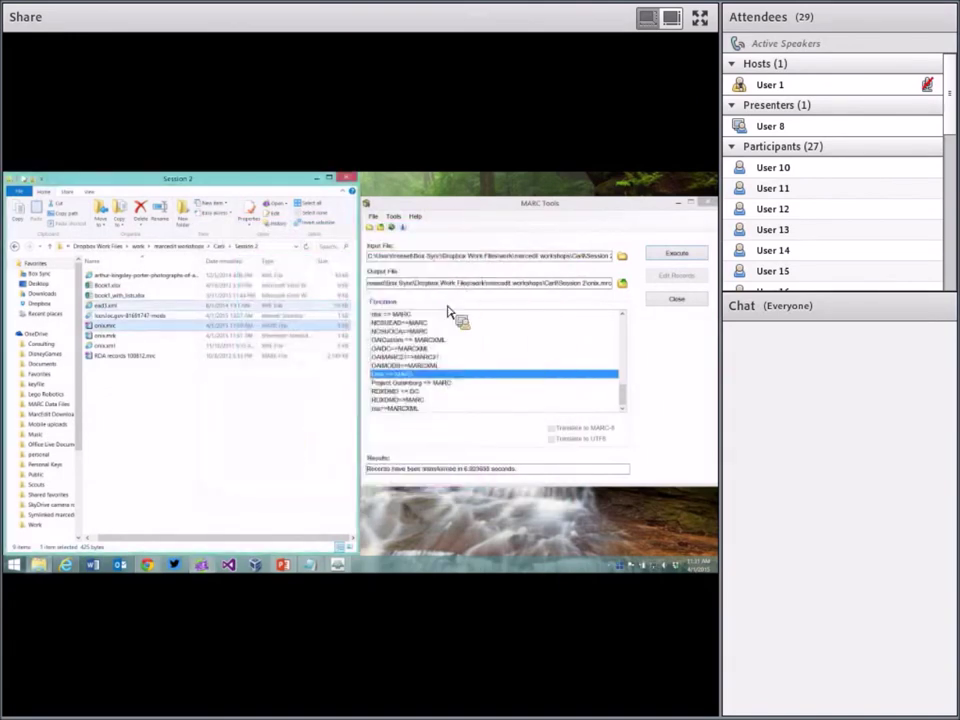
Open ead3.xml from the Session 2 folder to examine its EAD markup, and leave the browser again
{"action": "left_click", "coordinate": [124, 307]}
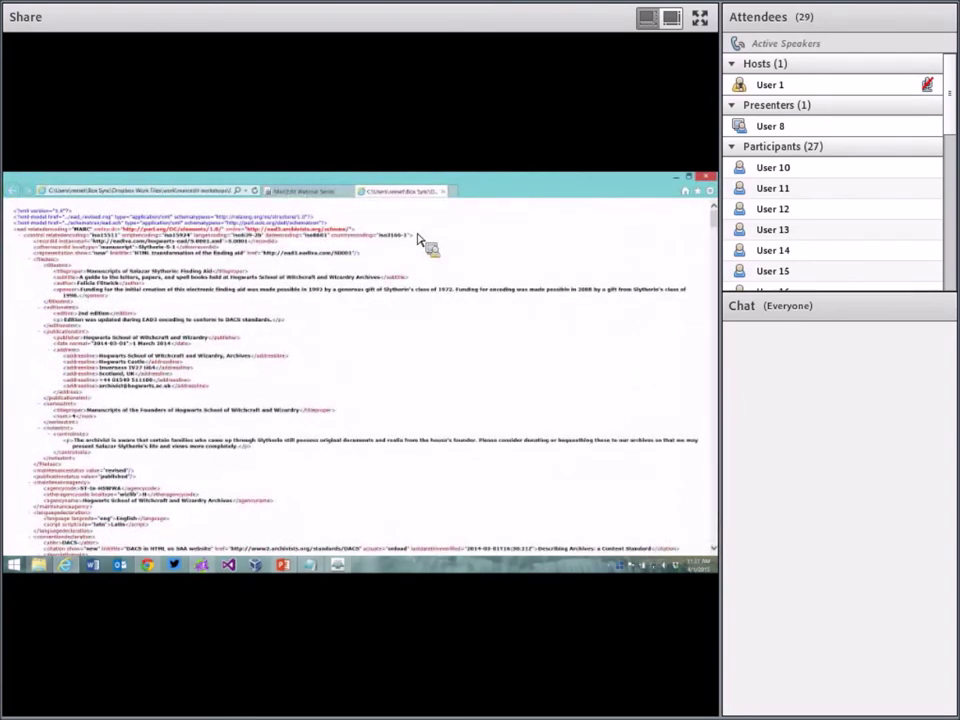
{"action": "left_click", "coordinate": [443, 191]}
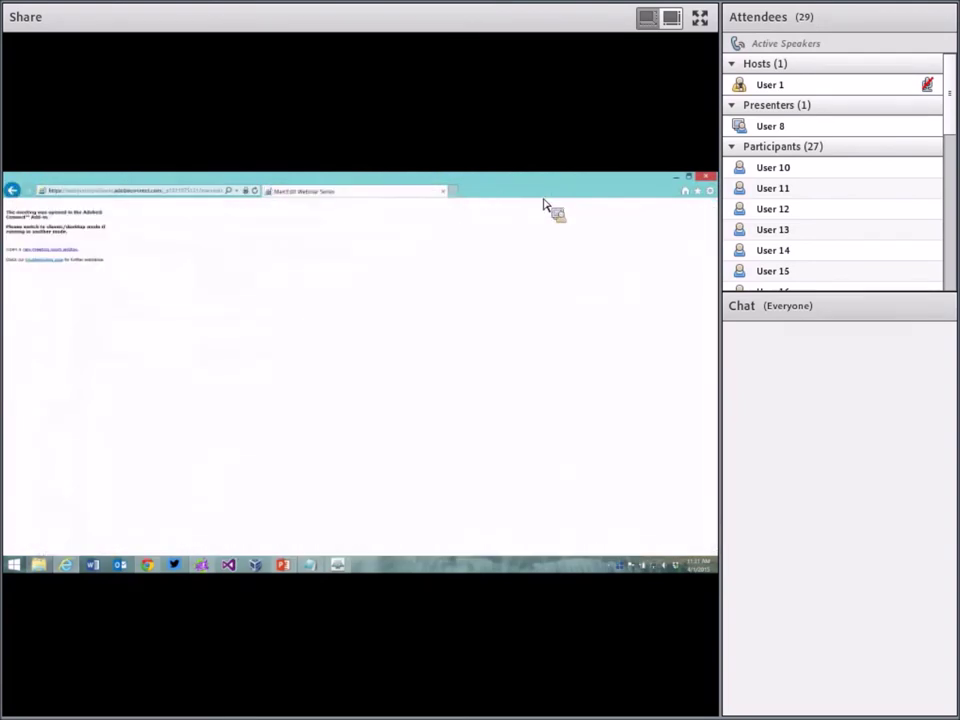
{"action": "left_click", "coordinate": [676, 176]}
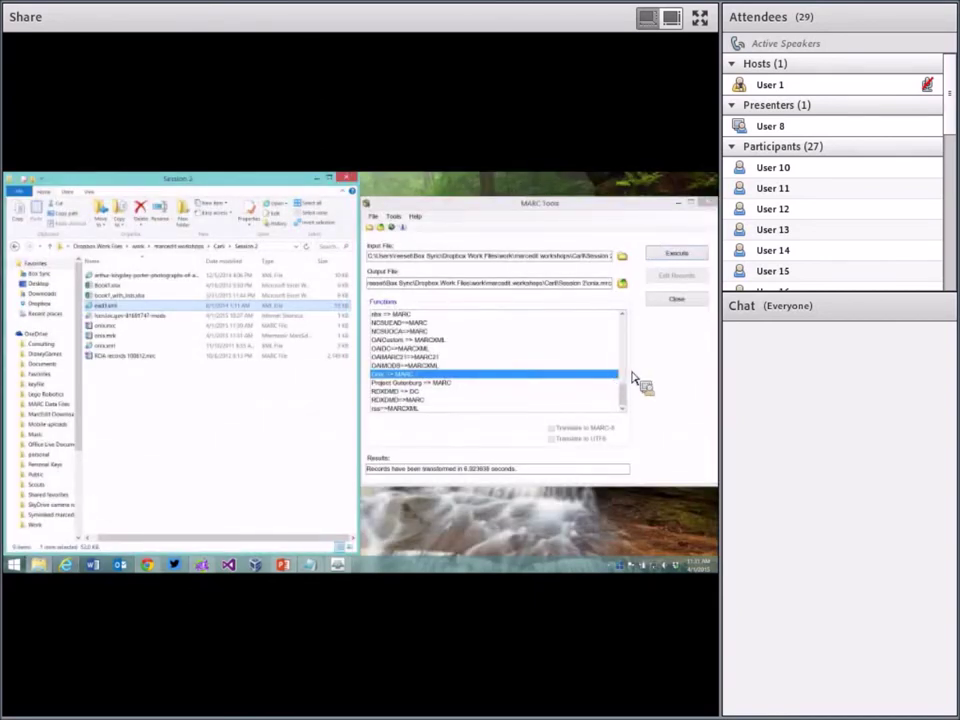
Convert ead3.xml with the EAD=>MARC function in MARC Tools, saving the output as ead3.mrc
{"action": "left_click_drag", "start_coordinate": [621, 392], "coordinate": [603, 348]}
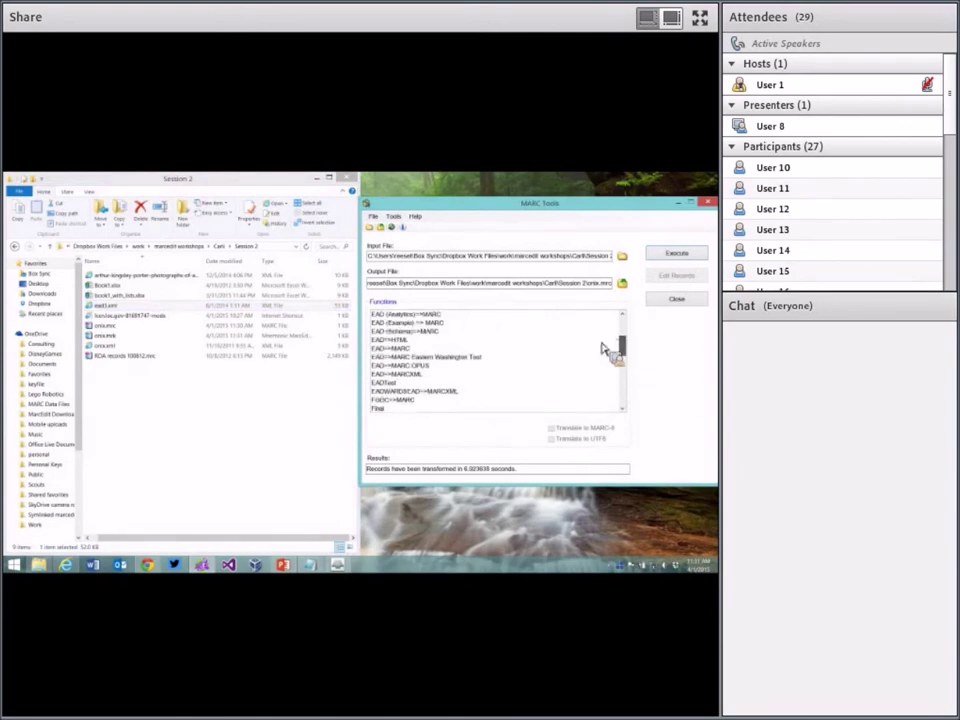
{"action": "left_click", "coordinate": [420, 348]}
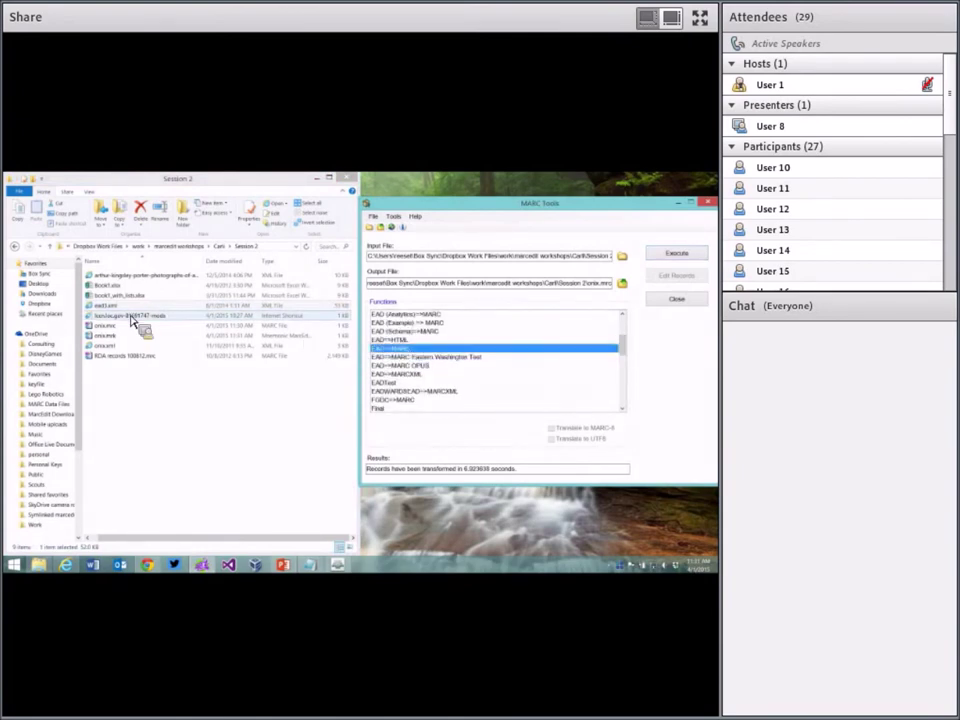
{"action": "left_click_drag", "start_coordinate": [130, 318], "coordinate": [617, 290]}
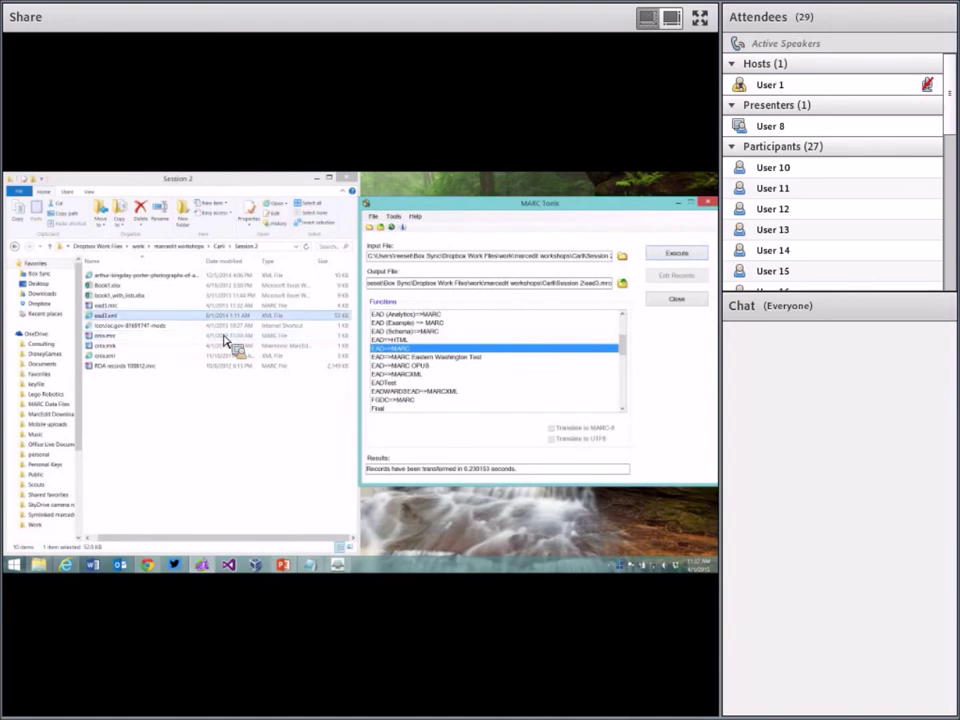
Break ead3.mrc into an .mrk file with MarcBreaker, review the record in MarcEditor, and close the editor and MARC Tools
{"action": "left_click", "coordinate": [110, 309]}
{"action": "double_click", "coordinate": [111, 315]}
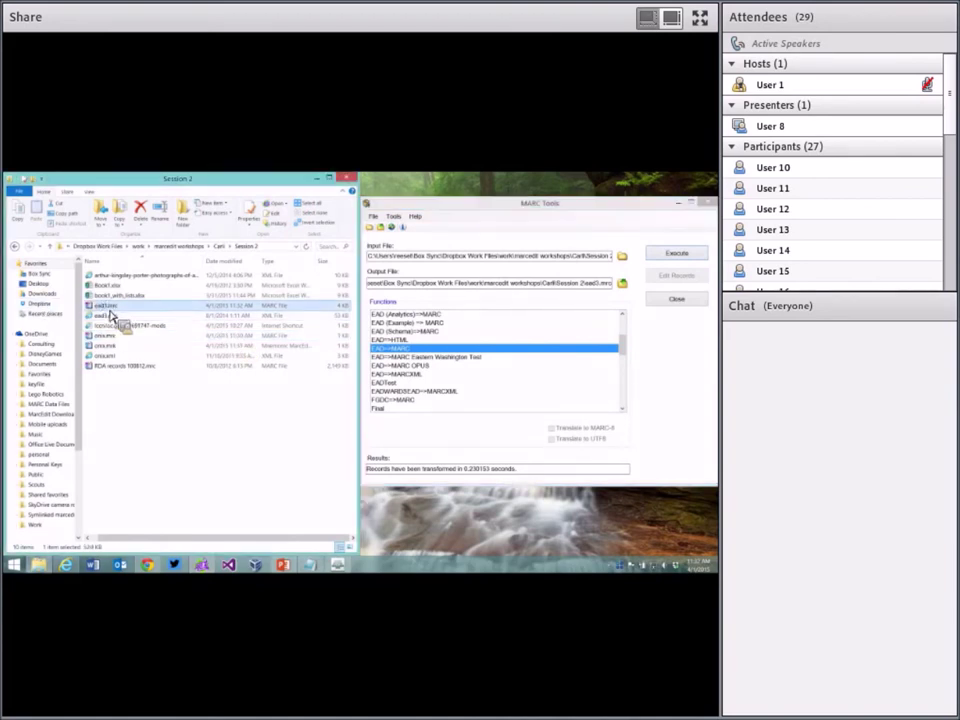
{"action": "left_click_drag", "start_coordinate": [111, 315], "coordinate": [525, 275]}
{"action": "left_click", "coordinate": [522, 268]}
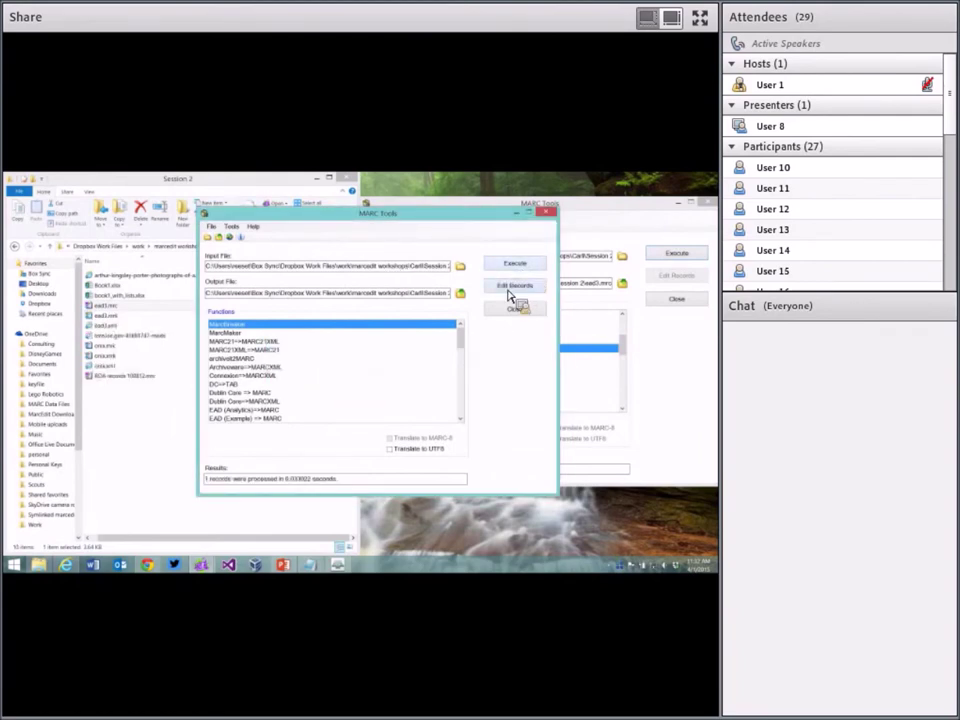
{"action": "left_click", "coordinate": [514, 287]}
{"action": "left_click", "coordinate": [441, 482]}
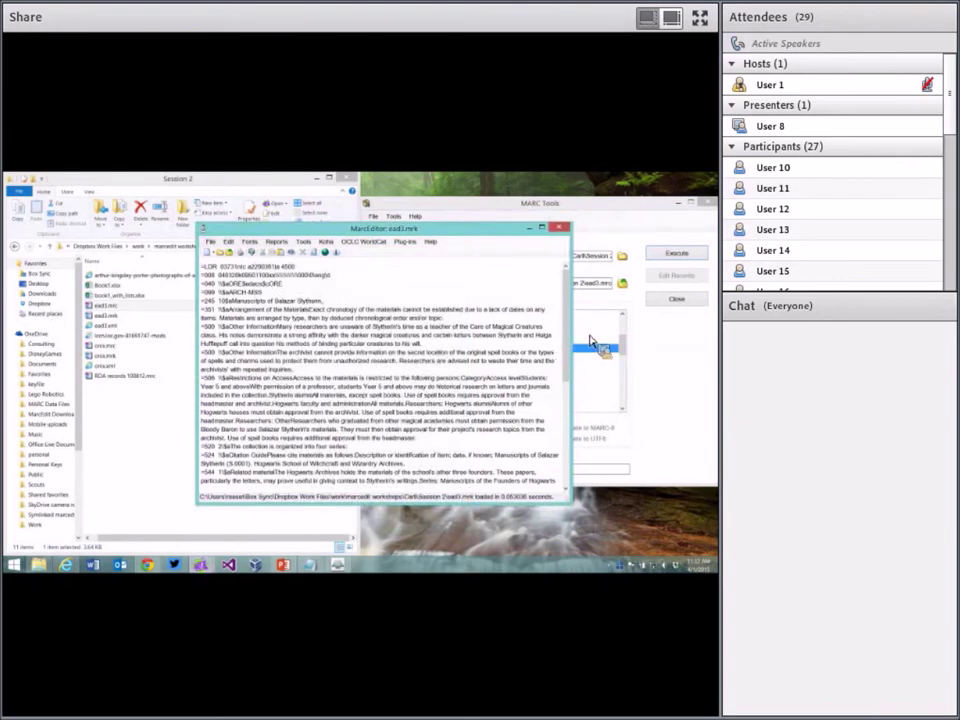
{"action": "mouse_move", "coordinate": [572, 333]}
{"action": "left_mouse_down"}
{"action": "mouse_move", "coordinate": [579, 414]}
{"action": "mouse_move", "coordinate": [583, 352]}
{"action": "mouse_move", "coordinate": [567, 315]}
{"action": "left_mouse_up"}
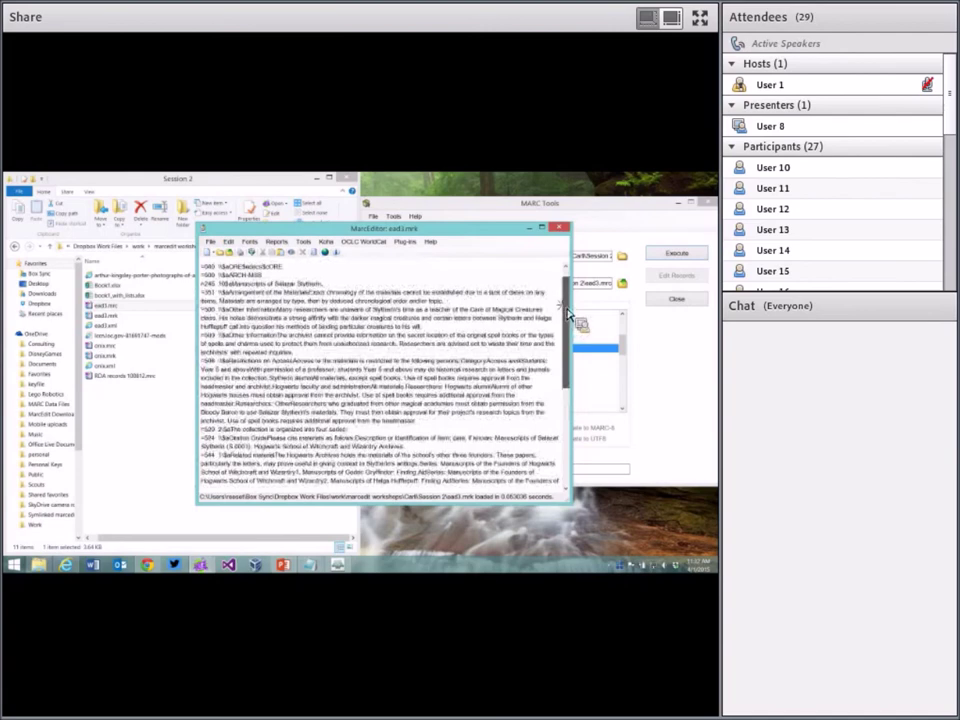
{"action": "left_click", "coordinate": [561, 229]}
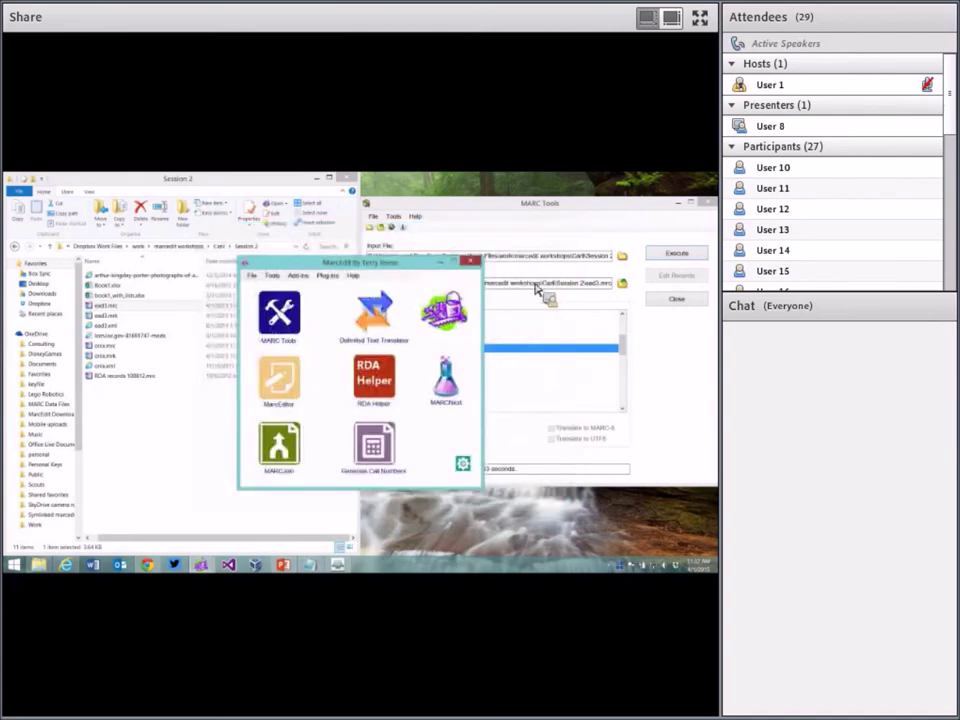
{"action": "left_click", "coordinate": [470, 262]}
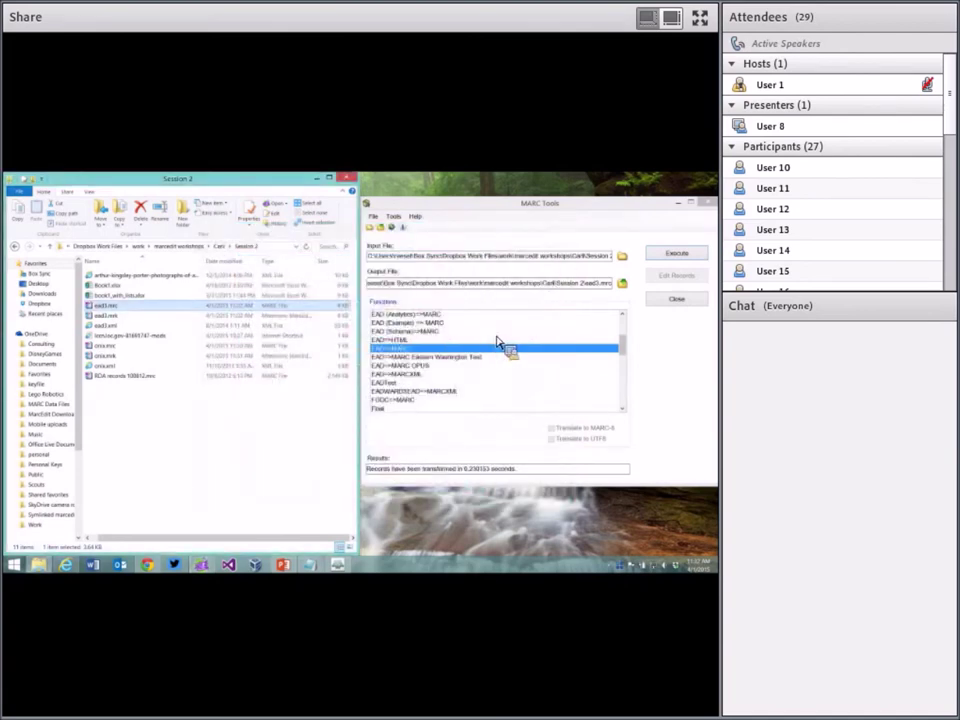
{"action": "left_click", "coordinate": [680, 299]}
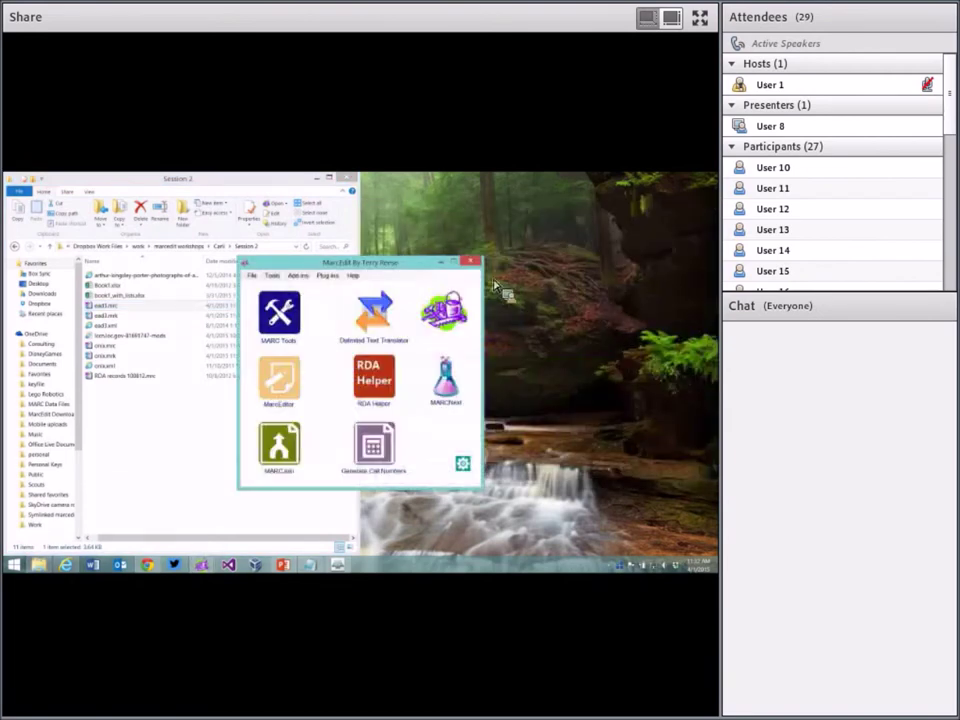
Switch to PowerPoint, present the slides up to Exporting Tab Delimited Data, and leave the slide show and PowerPoint
{"action": "left_click", "coordinate": [290, 565]}
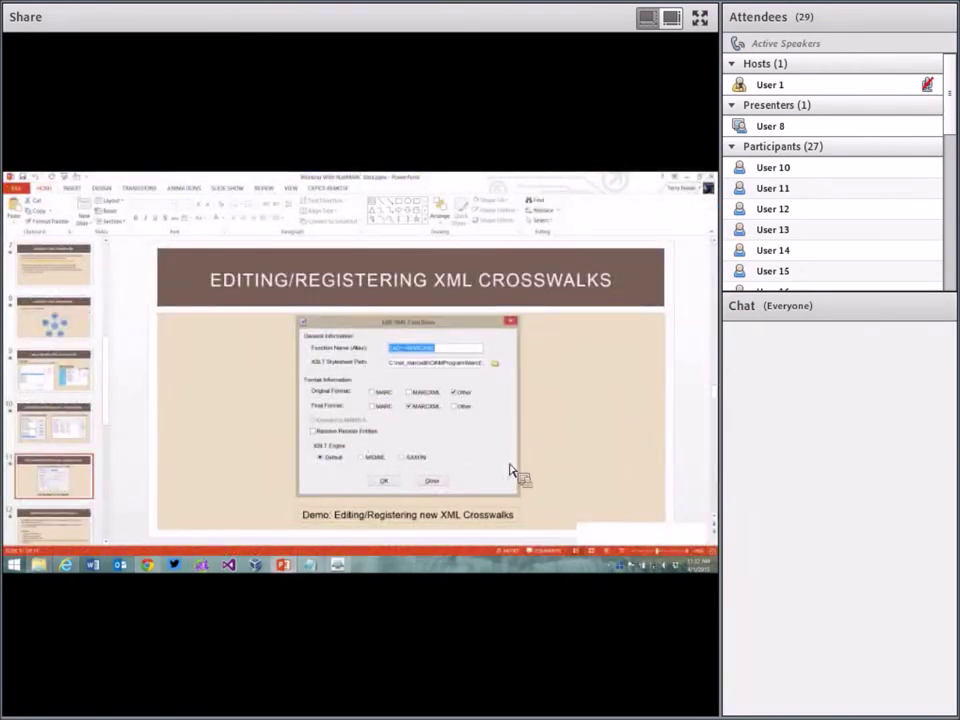
{"action": "left_click", "coordinate": [628, 552]}
{"action": "left_click", "coordinate": [593, 408]}
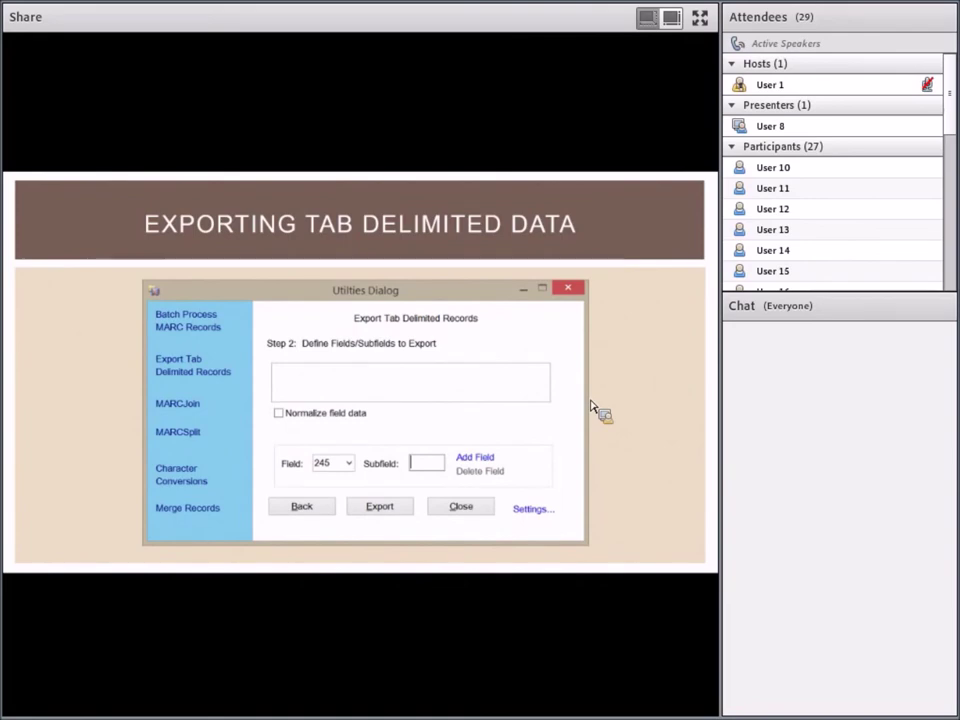
{"action": "key", "text": "Escape"}
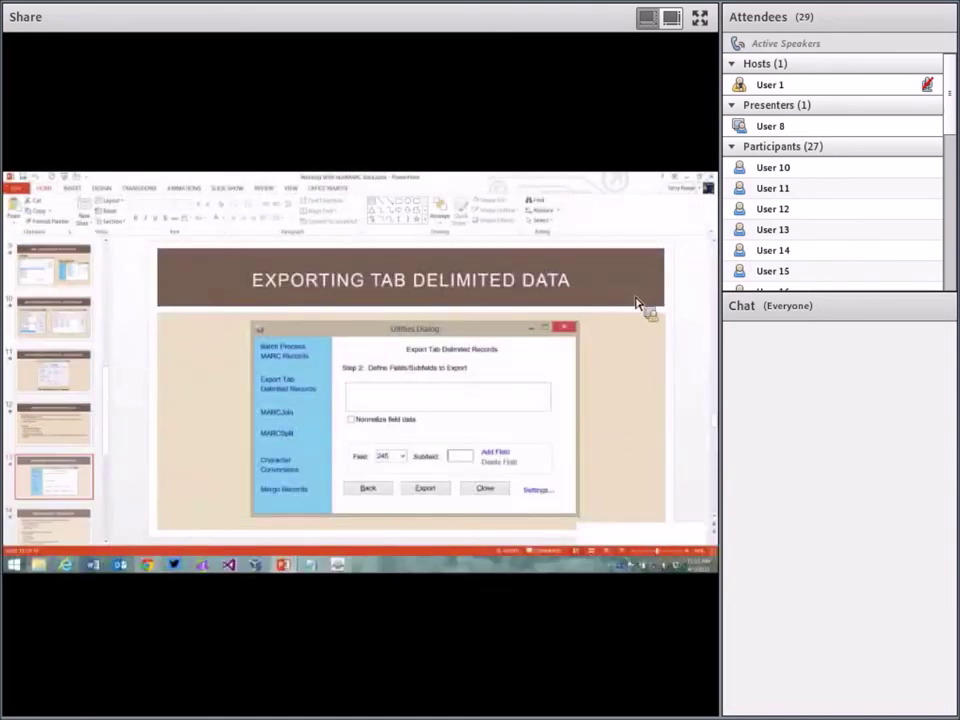
{"action": "left_click", "coordinate": [693, 184]}
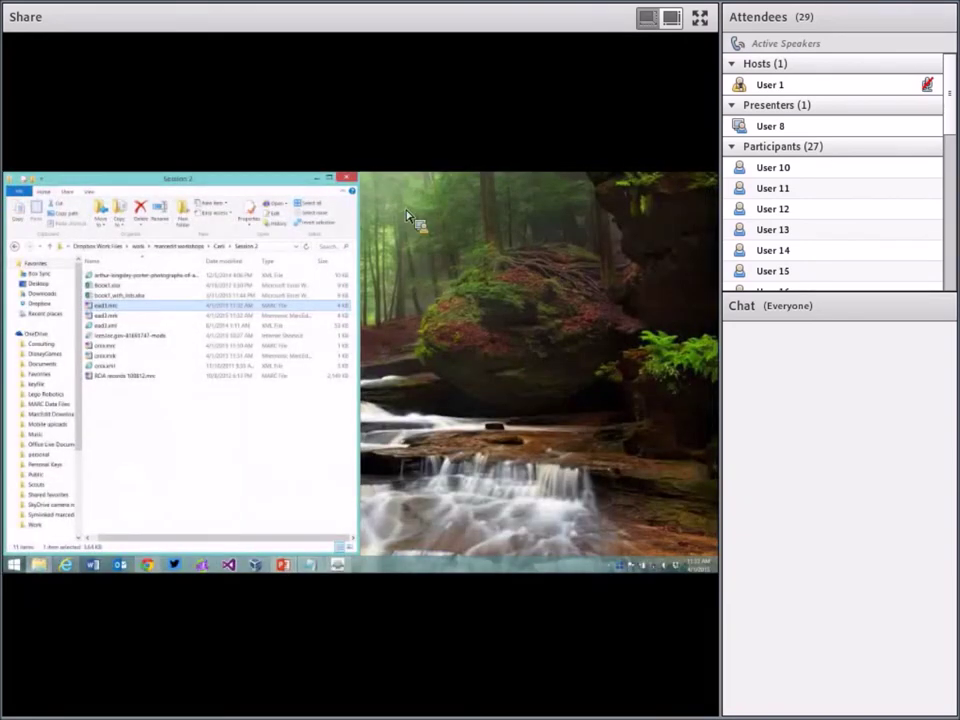
Open MarcEdit's Export Tab Delimited Records utility and set RDA records 100812.mrc from the Session 2 folder as the source file
{"action": "left_click", "coordinate": [315, 182]}
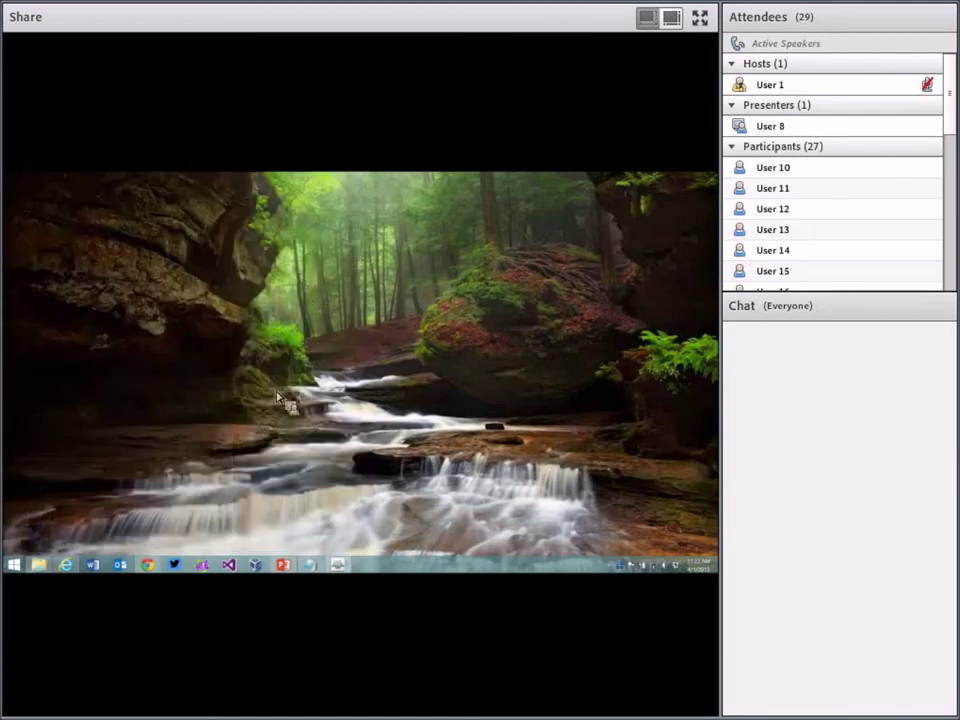
{"action": "left_click", "coordinate": [205, 566]}
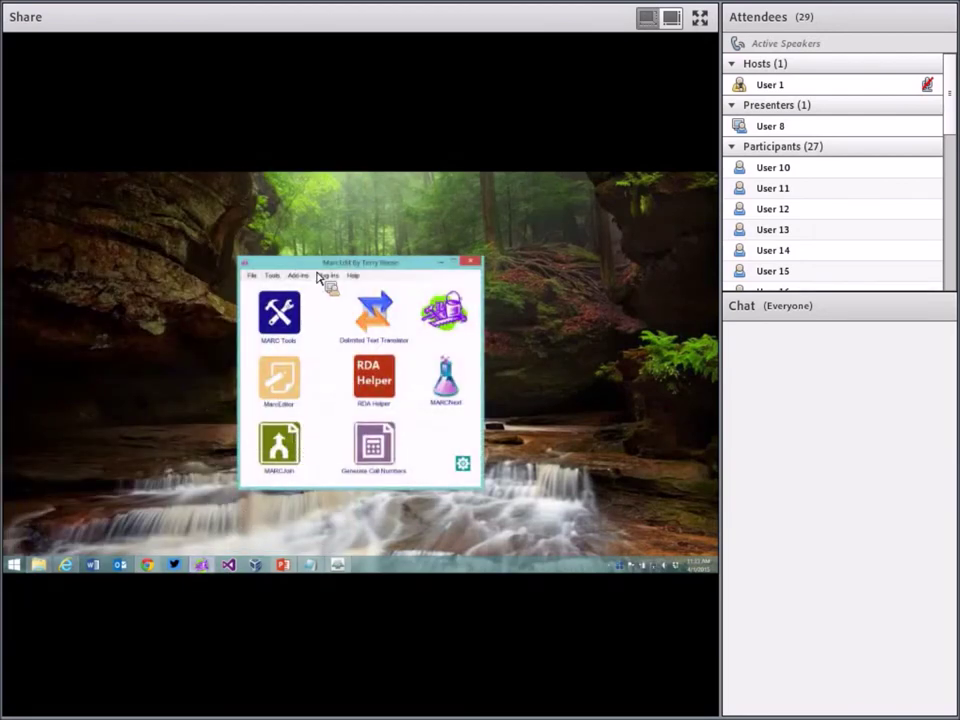
{"action": "left_click", "coordinate": [275, 277]}
{"action": "mouse_move", "coordinate": [292, 299]}
{"action": "left_click", "coordinate": [402, 302]}
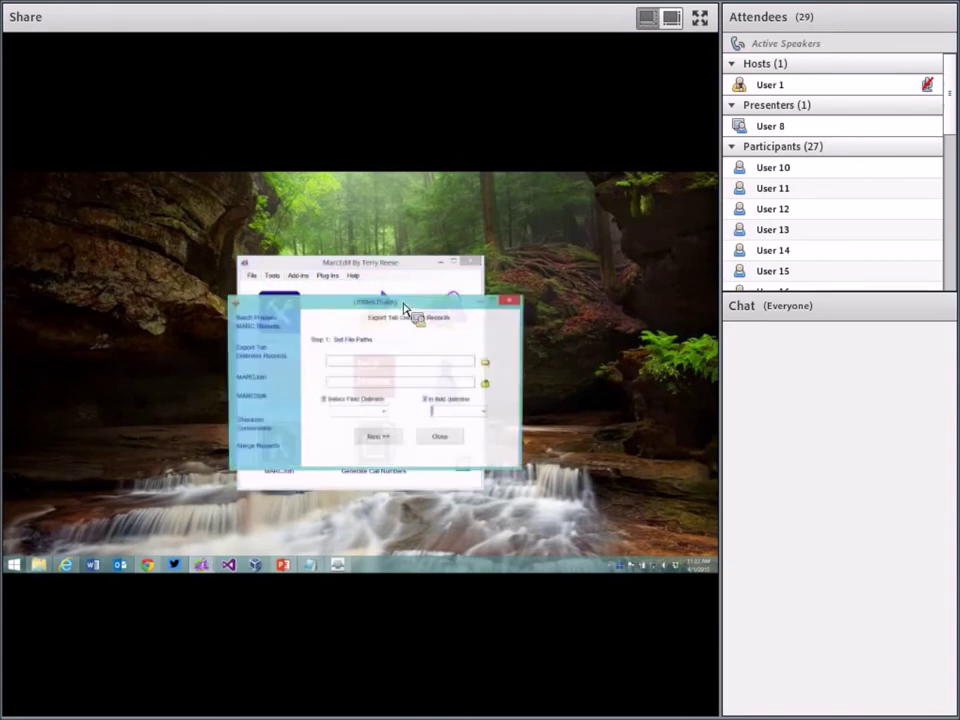
{"action": "left_click", "coordinate": [487, 362]}
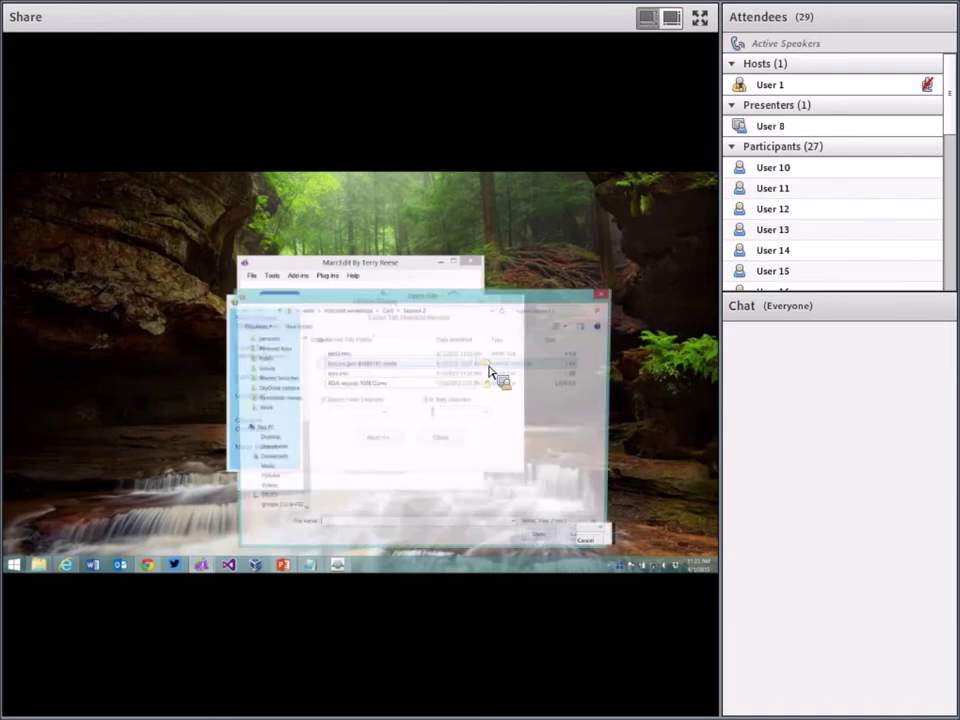
{"action": "double_click", "coordinate": [388, 386]}
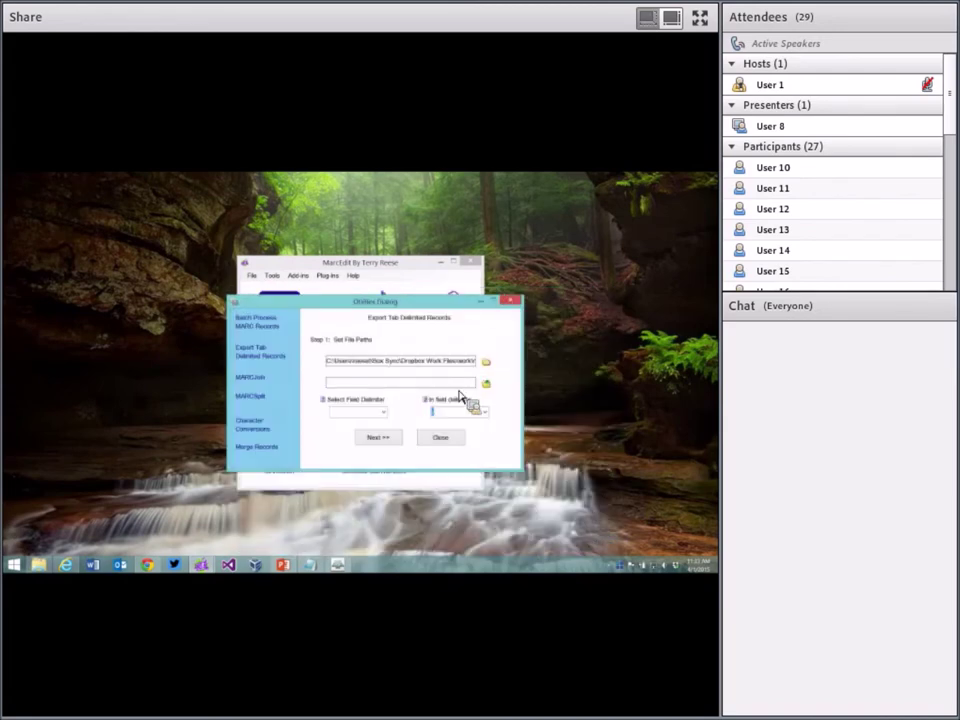
Set the output file to export.txt in the Session 2 folder with Tab as the field delimiter, and continue to the field definitions
{"action": "left_click", "coordinate": [490, 386]}
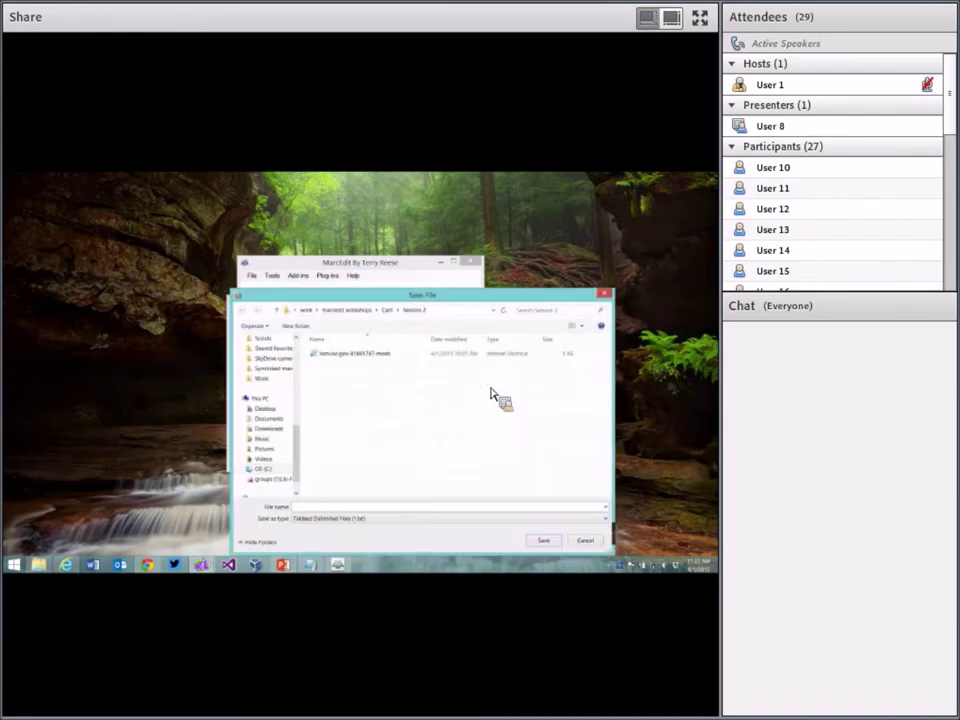
{"action": "type", "text": "test"}
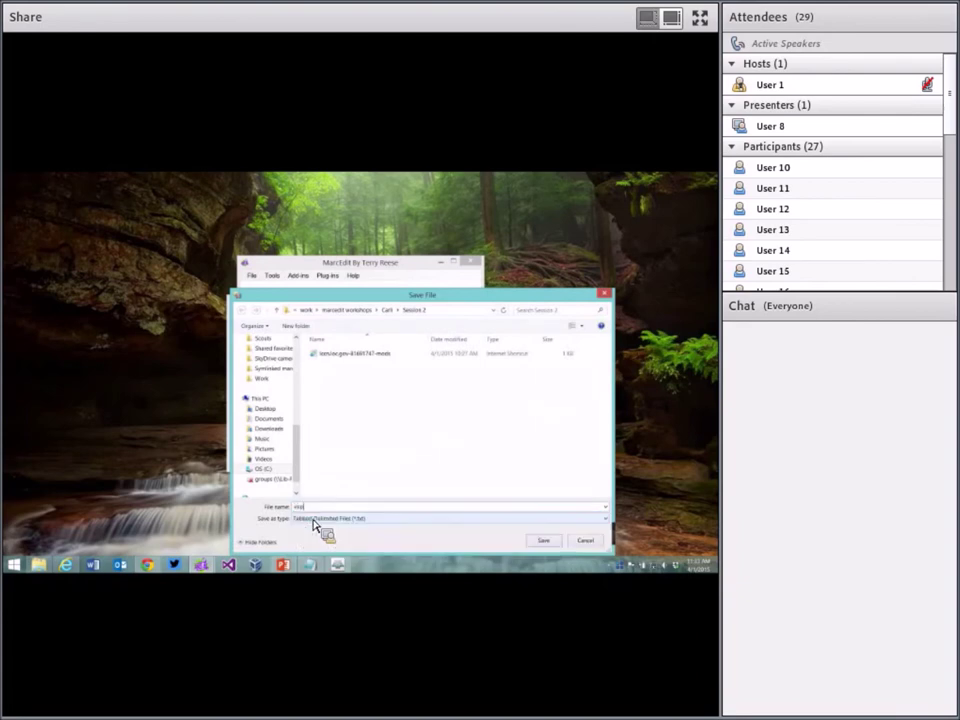
{"action": "key", "text": "Return"}
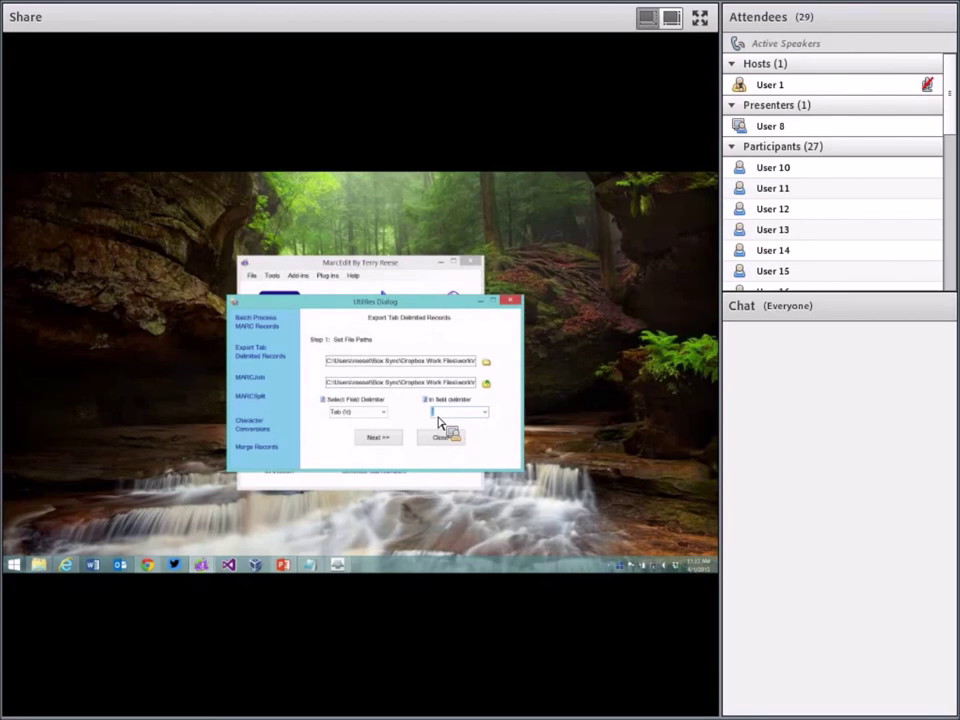
{"action": "left_click", "coordinate": [390, 441]}
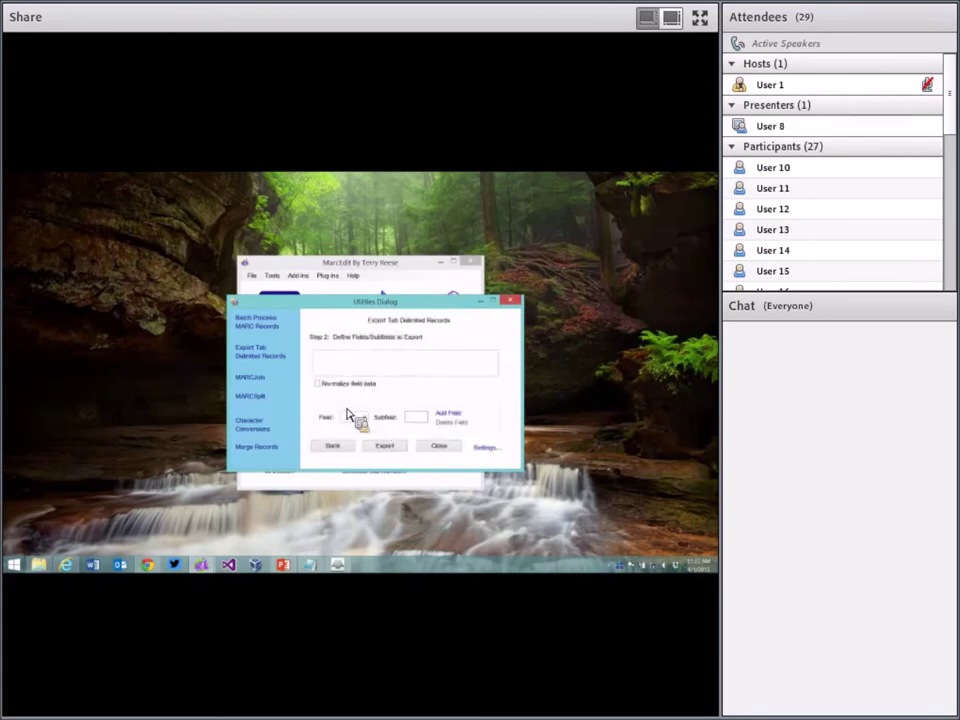
Add field 001 and field 008 with position 5:4 to the list of fields to export
{"action": "left_click", "coordinate": [366, 420]}
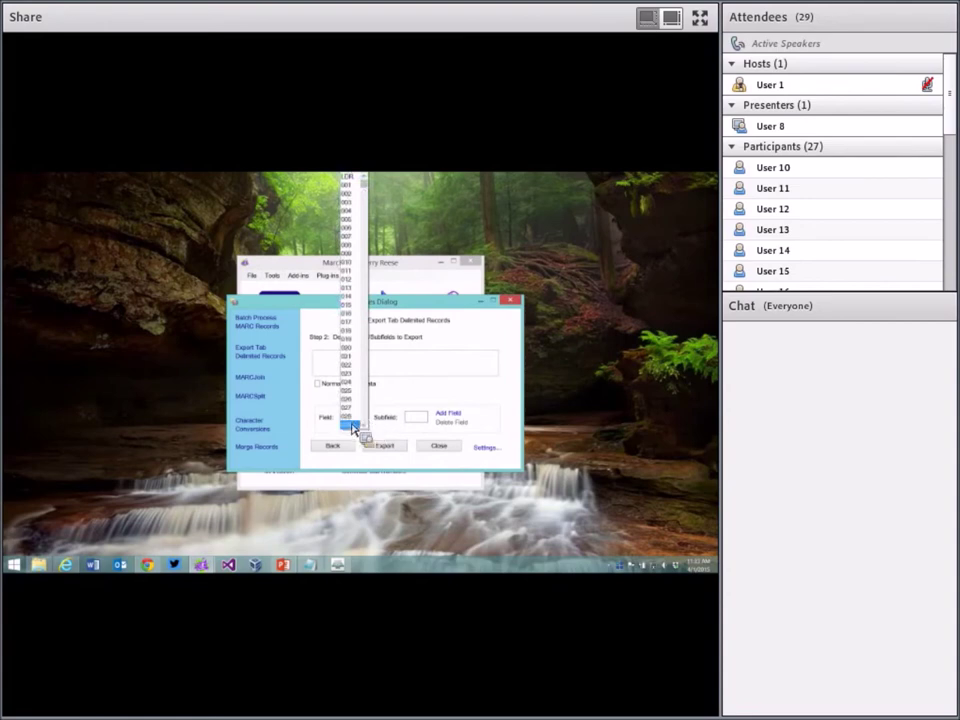
{"action": "left_click", "coordinate": [338, 432]}
{"action": "type", "text": "001"}
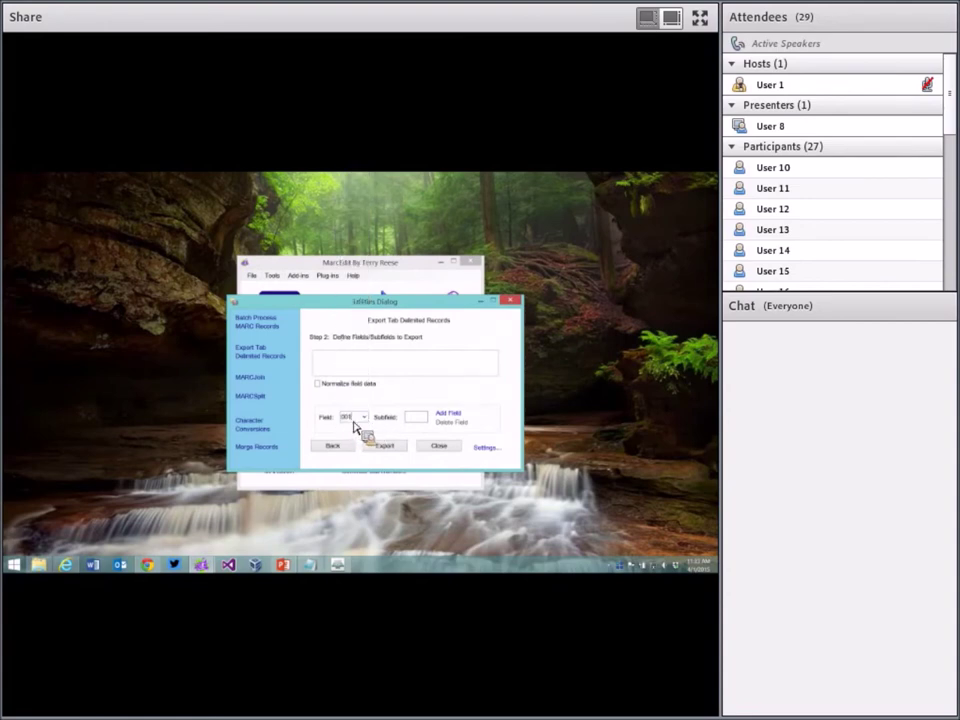
{"action": "left_click", "coordinate": [449, 413]}
{"action": "left_click", "coordinate": [358, 419]}
{"action": "type", "text": "008"}
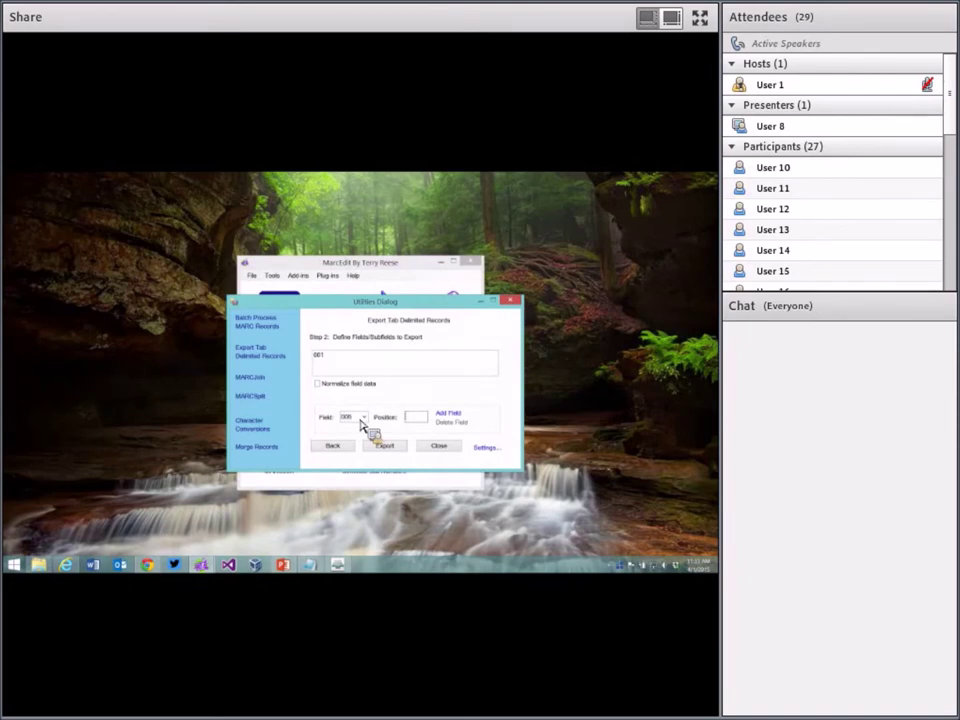
{"action": "key", "text": "Tab"}
{"action": "type", "text": "0-4"}
{"action": "left_click", "coordinate": [437, 413]}
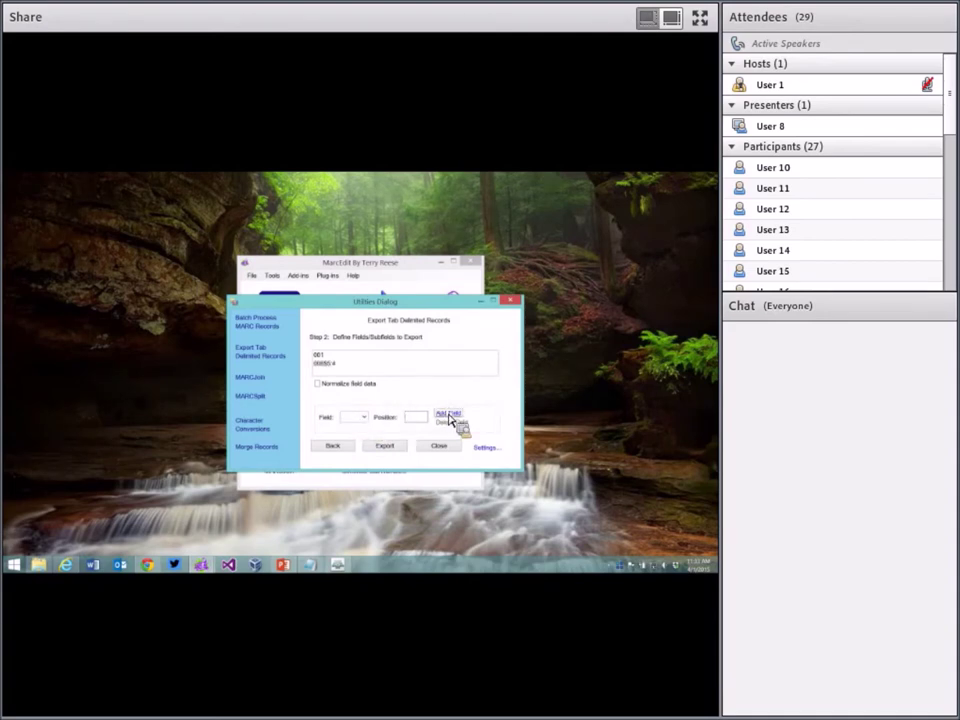
Add field 245 with subfield a and field 650 to the list of fields to export
{"action": "left_click", "coordinate": [350, 419]}
{"action": "type", "text": "245"}
{"action": "key", "text": "Tab"}
{"action": "type", "text": "a"}
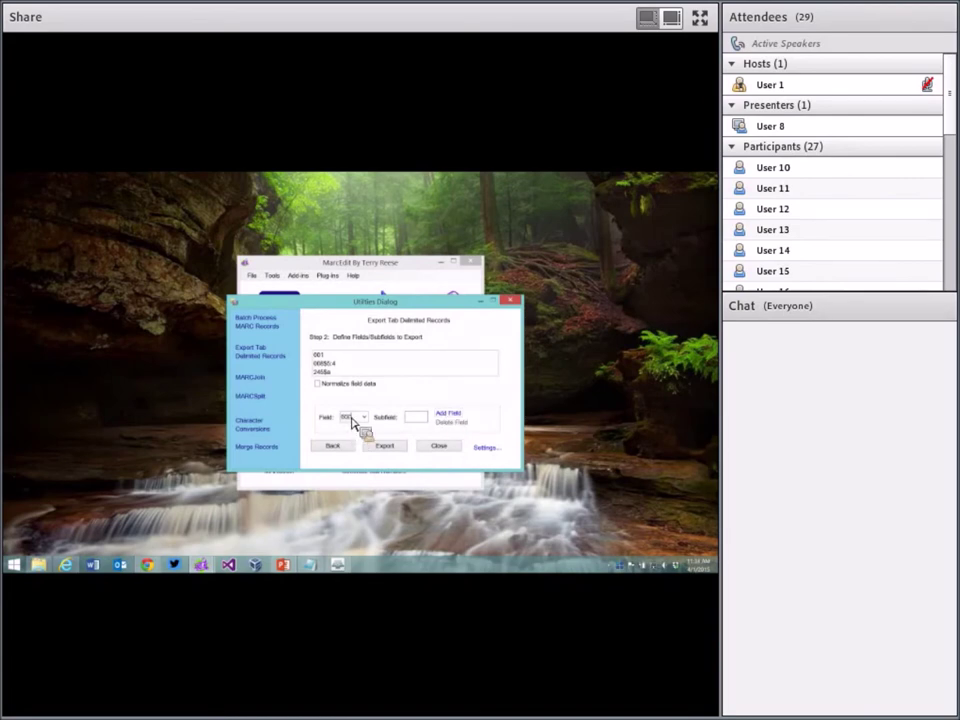
{"action": "left_click", "coordinate": [450, 414]}
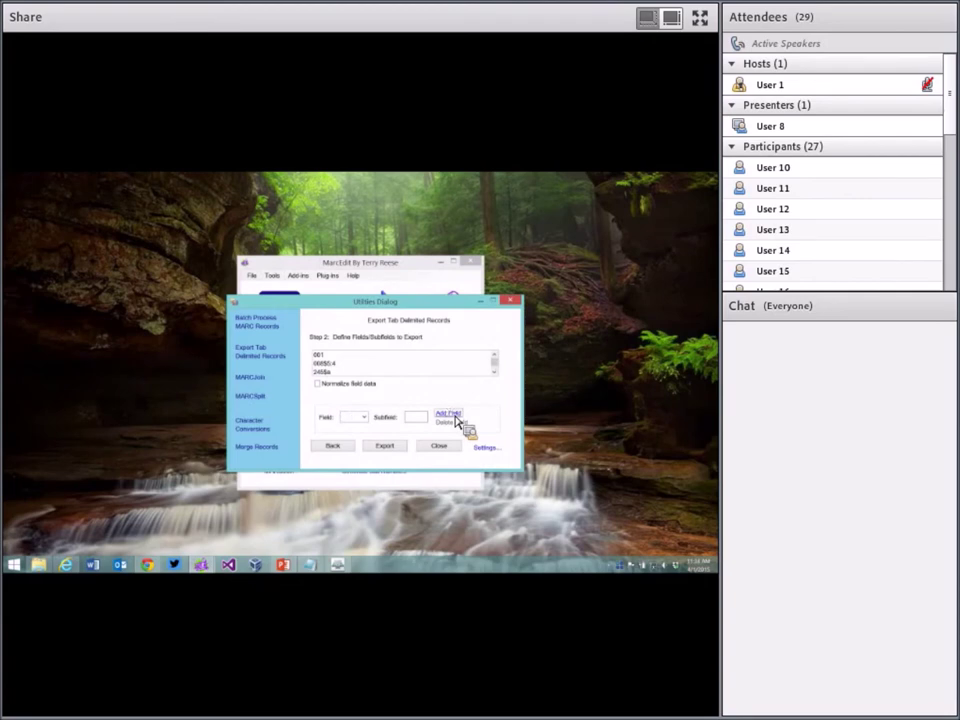
Turn on normalization of field data, check the listed export fields, and view the available settings options
{"action": "left_click", "coordinate": [352, 390]}
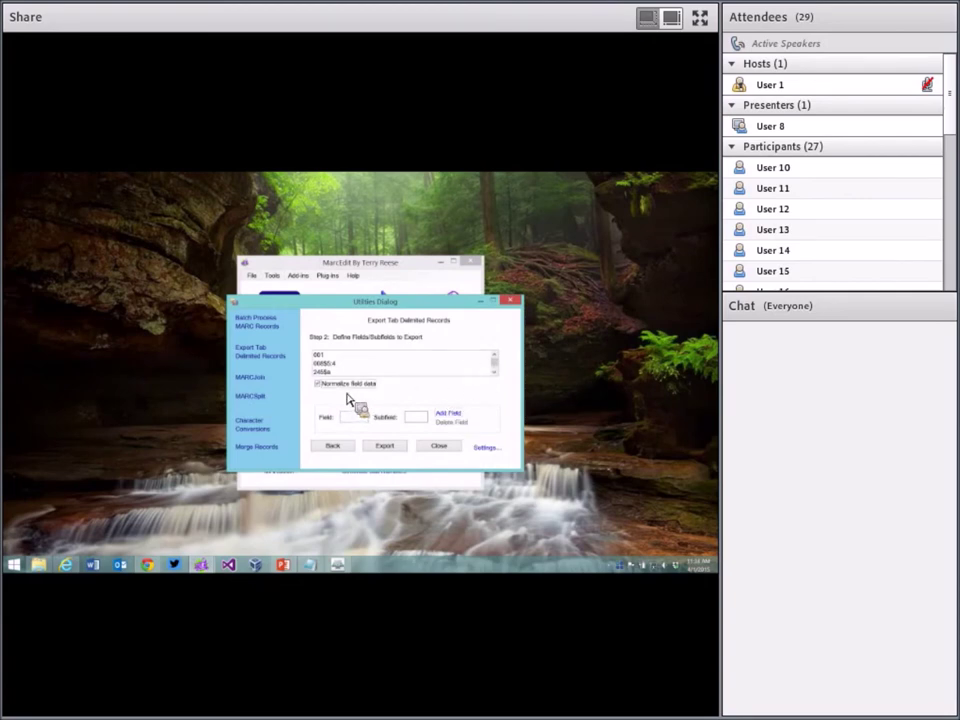
{"action": "left_click", "coordinate": [494, 371]}
{"action": "left_click", "coordinate": [334, 364]}
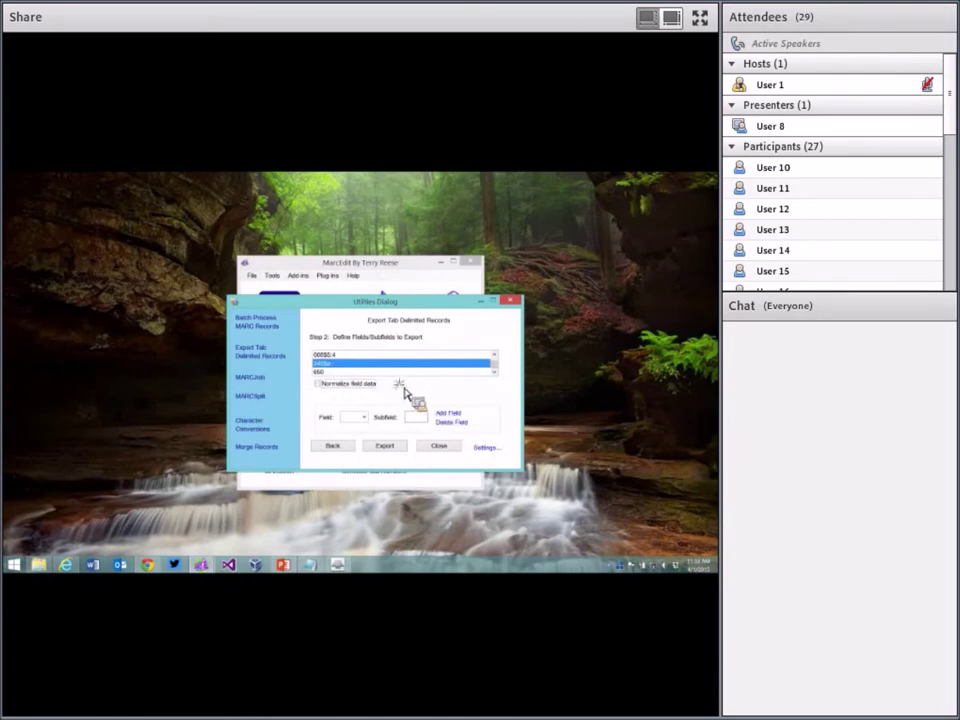
{"action": "left_click", "coordinate": [494, 454]}
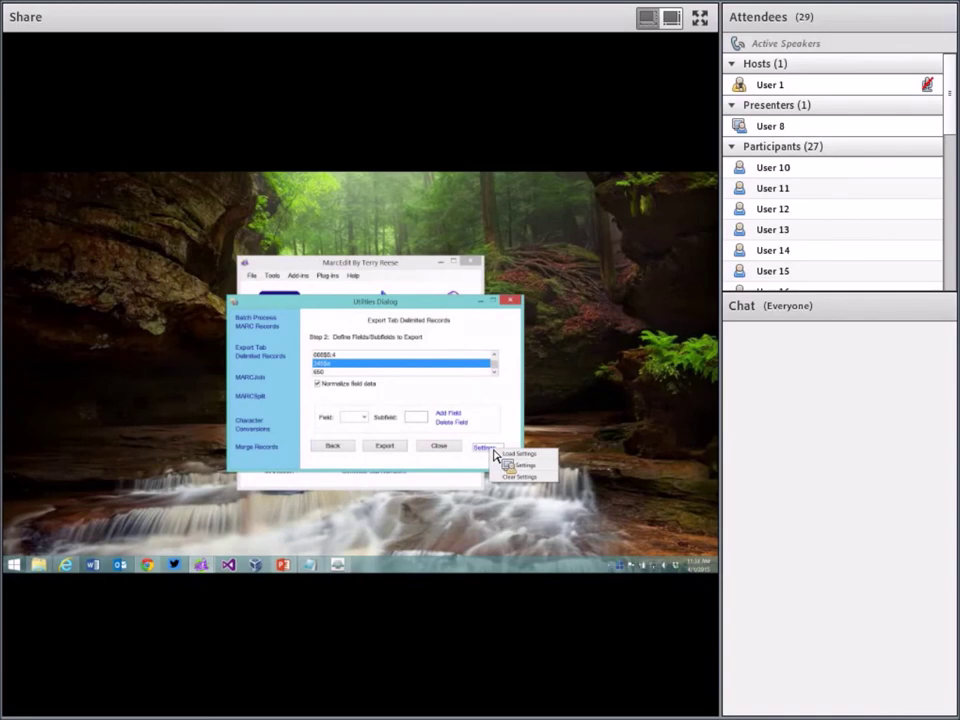
{"action": "left_click", "coordinate": [496, 447]}
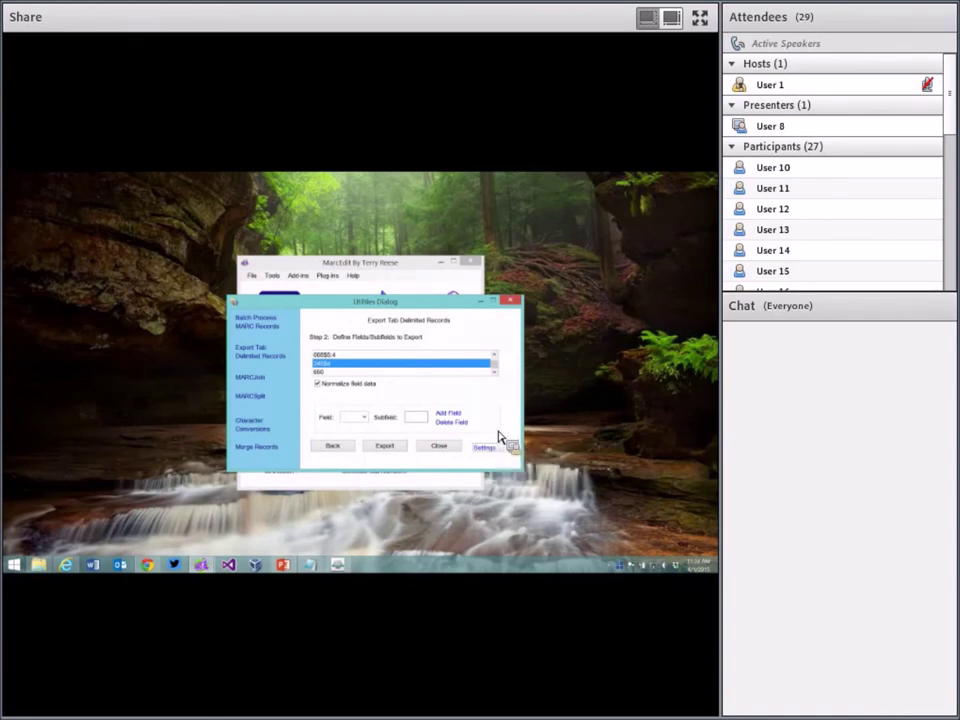
Export the defined fields to the tab-delimited file, and close the utility and MarcEdit
{"action": "left_click", "coordinate": [387, 448]}
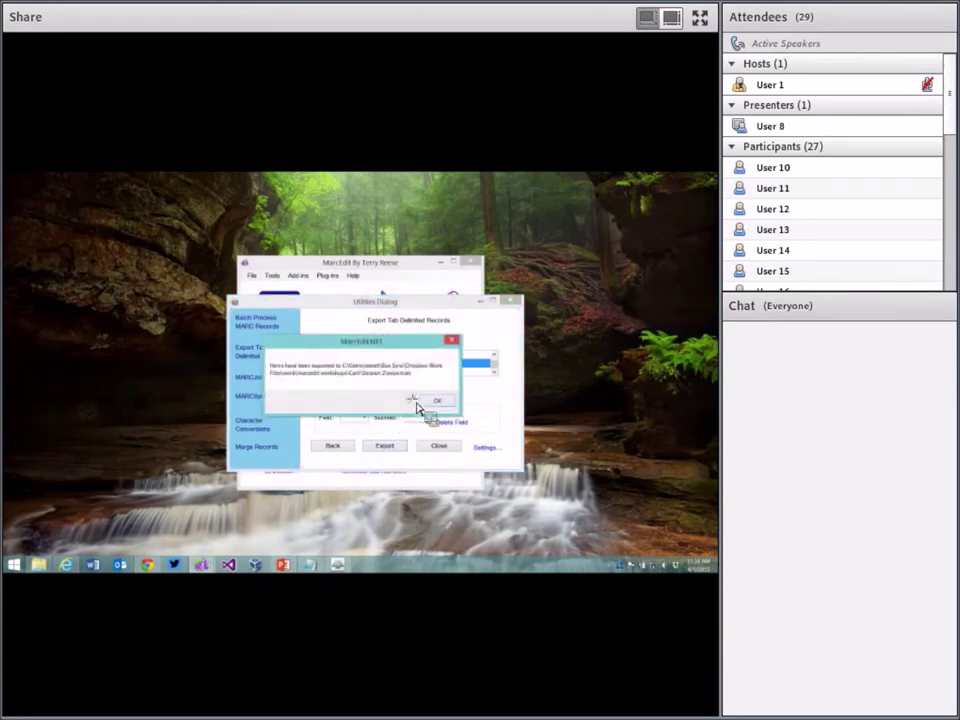
{"action": "left_click", "coordinate": [437, 400]}
{"action": "left_click", "coordinate": [439, 446]}
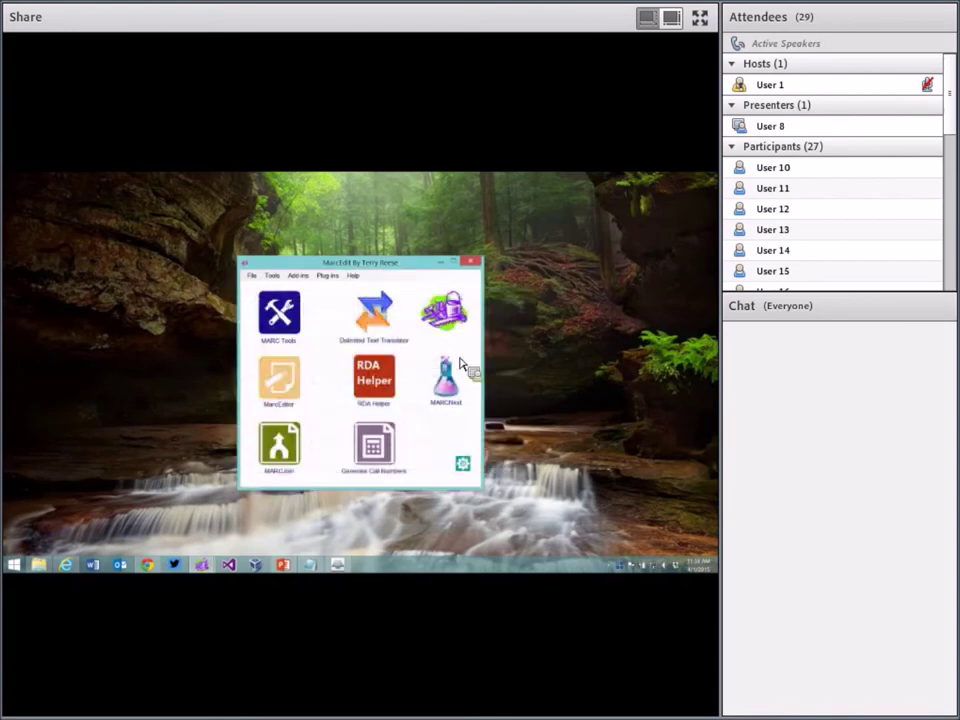
{"action": "left_click", "coordinate": [470, 261]}
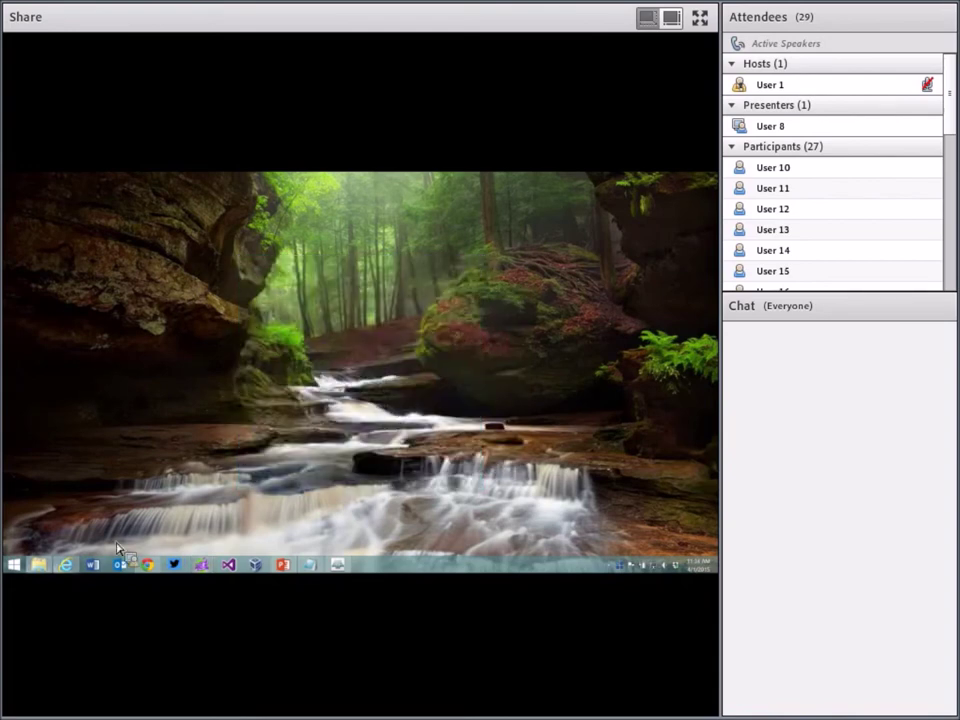
Open export.txt from the Session 2 folder, examine the subject data in the exported rows, and close the file and folder
{"action": "left_click", "coordinate": [42, 566]}
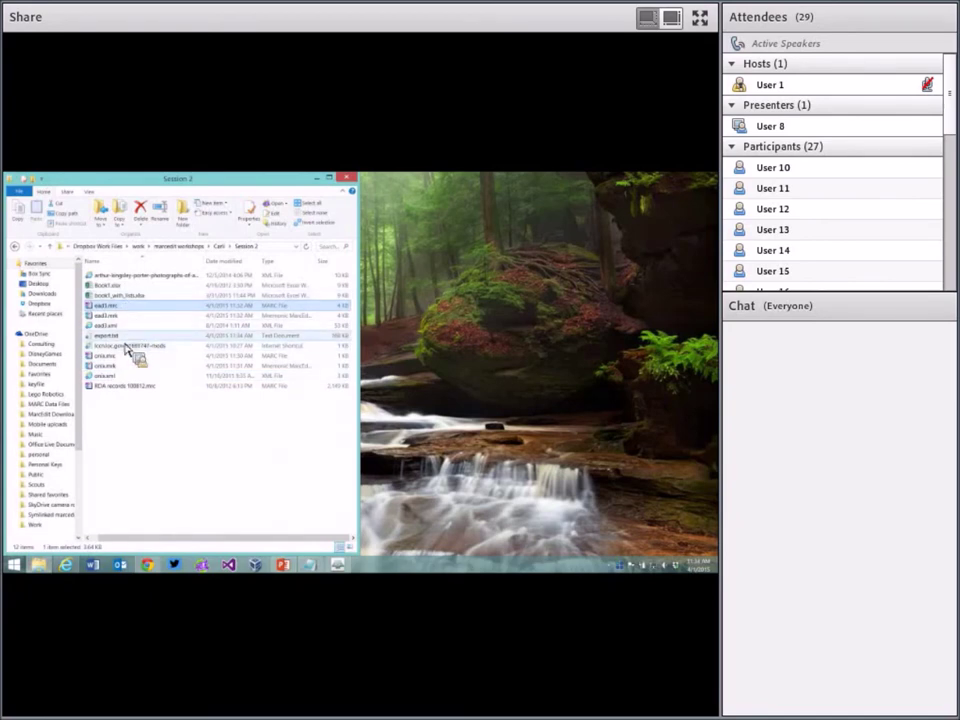
{"action": "left_click", "coordinate": [122, 337]}
{"action": "double_click", "coordinate": [122, 340]}
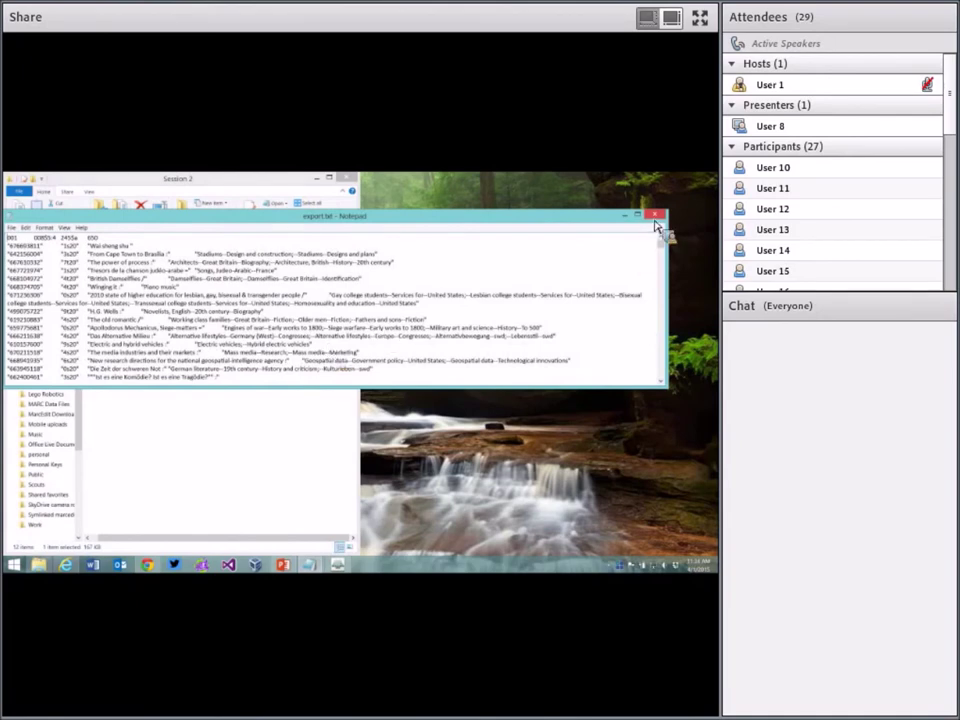
{"action": "left_click_drag", "start_coordinate": [418, 296], "coordinate": [437, 303]}
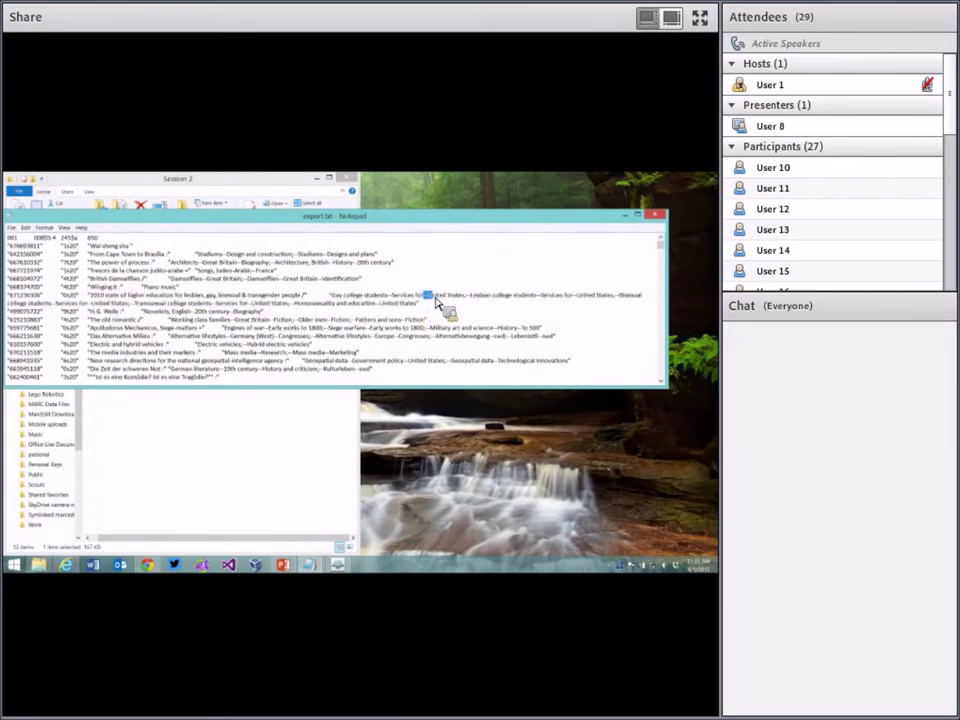
{"action": "left_click", "coordinate": [656, 215]}
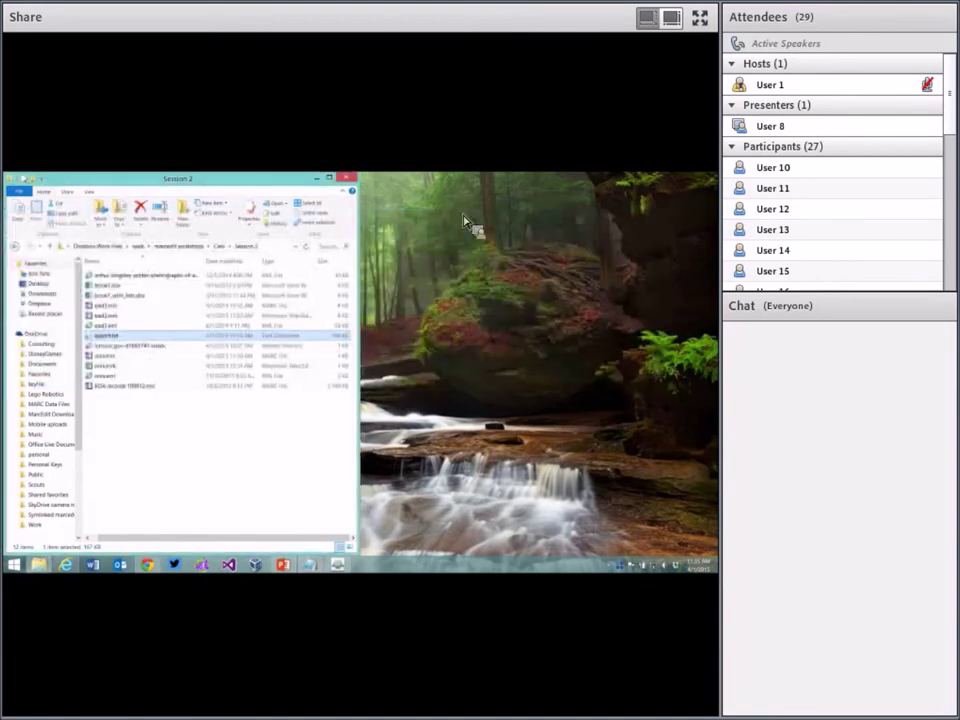
{"action": "left_click", "coordinate": [346, 178]}
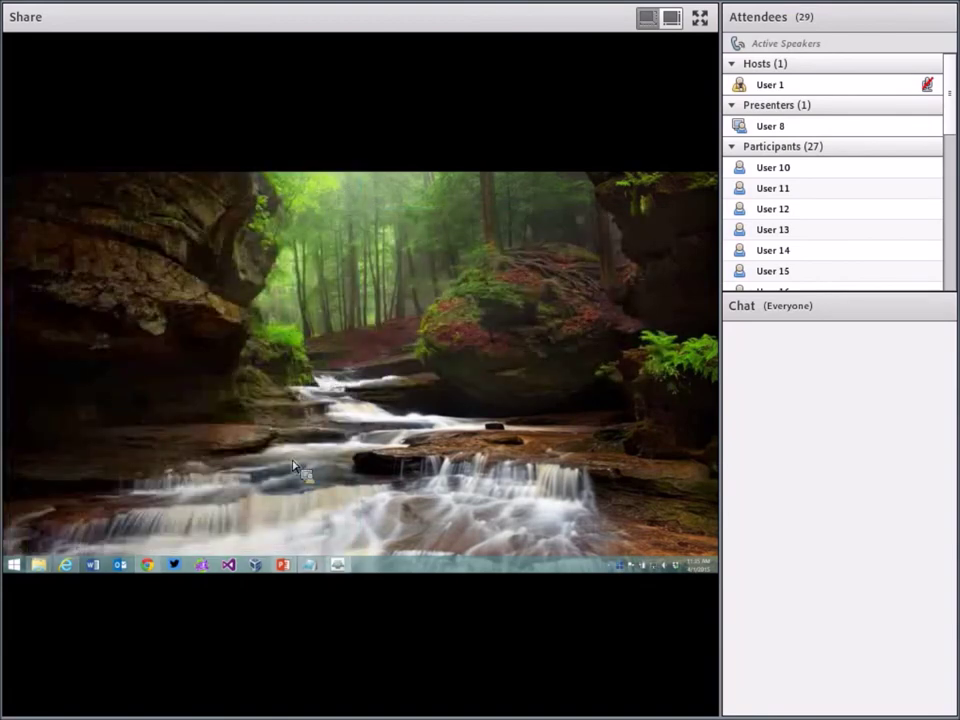
Switch to PowerPoint and start the slide show from the Exporting Tab Delimited Data slide
{"action": "left_click", "coordinate": [290, 566]}
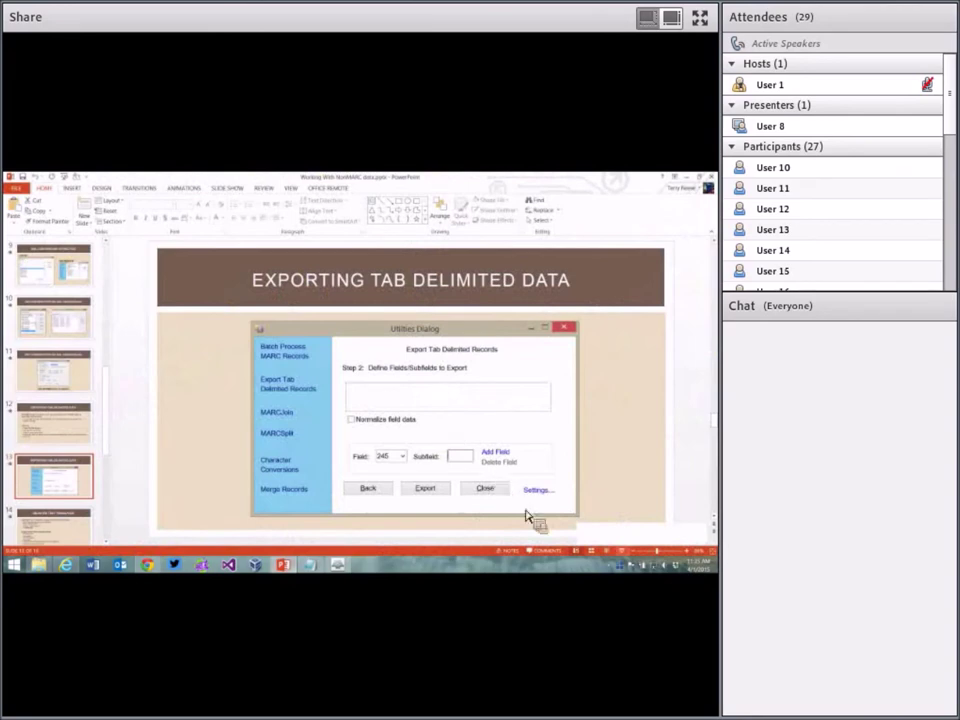
{"action": "left_click", "coordinate": [621, 552]}
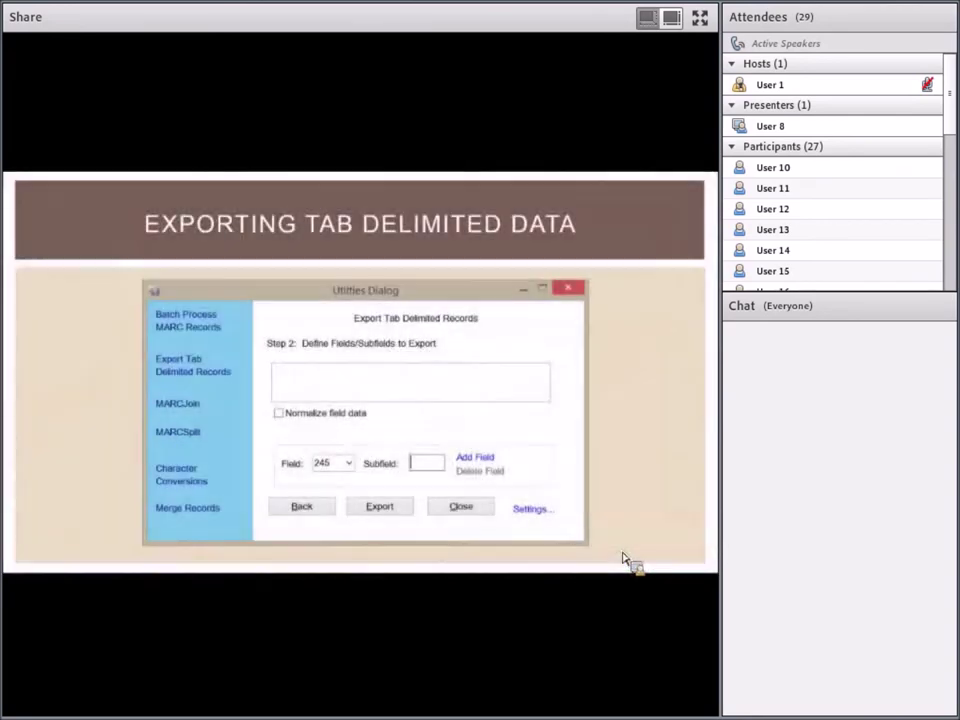
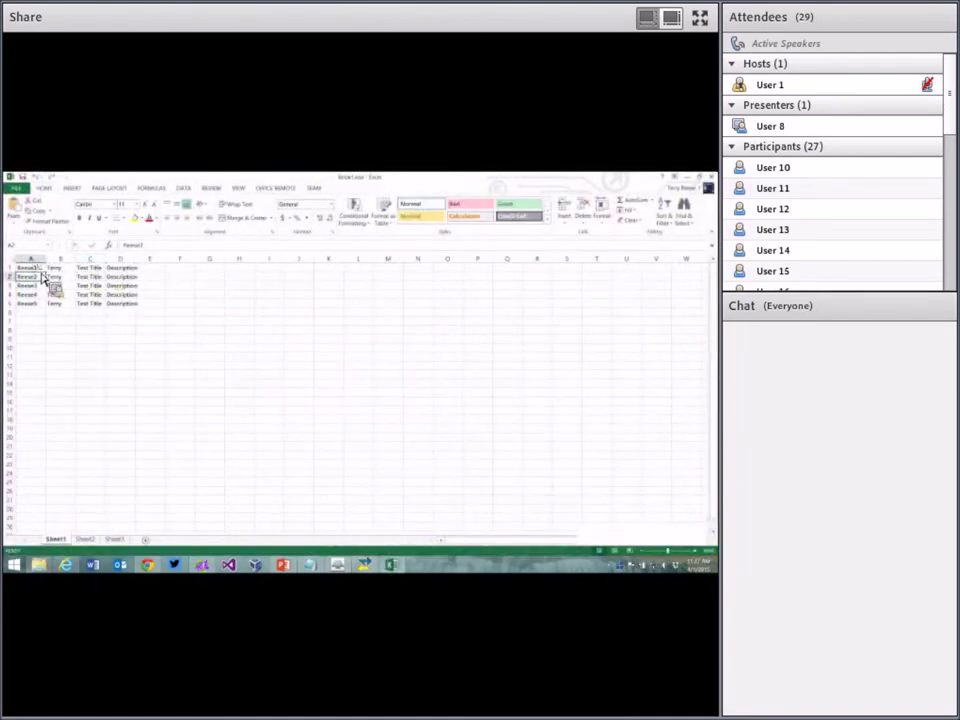
Examine the name, title and description columns in the first row of Book1.xlsx, and close the workbook
{"action": "left_click", "coordinate": [52, 270]}
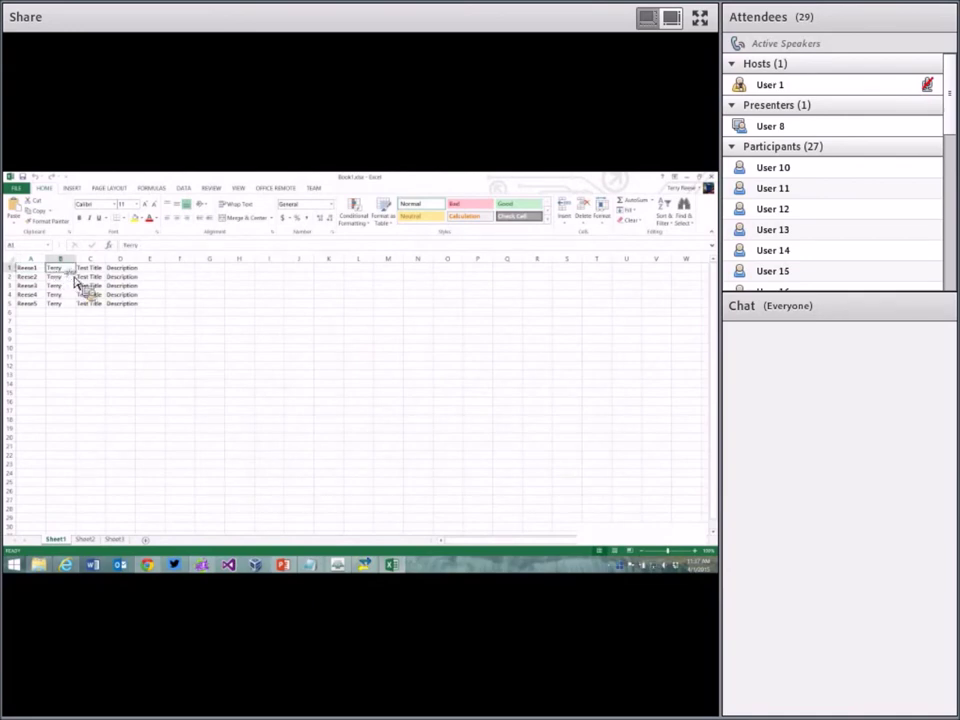
{"action": "left_click", "coordinate": [88, 272]}
{"action": "left_click", "coordinate": [126, 272]}
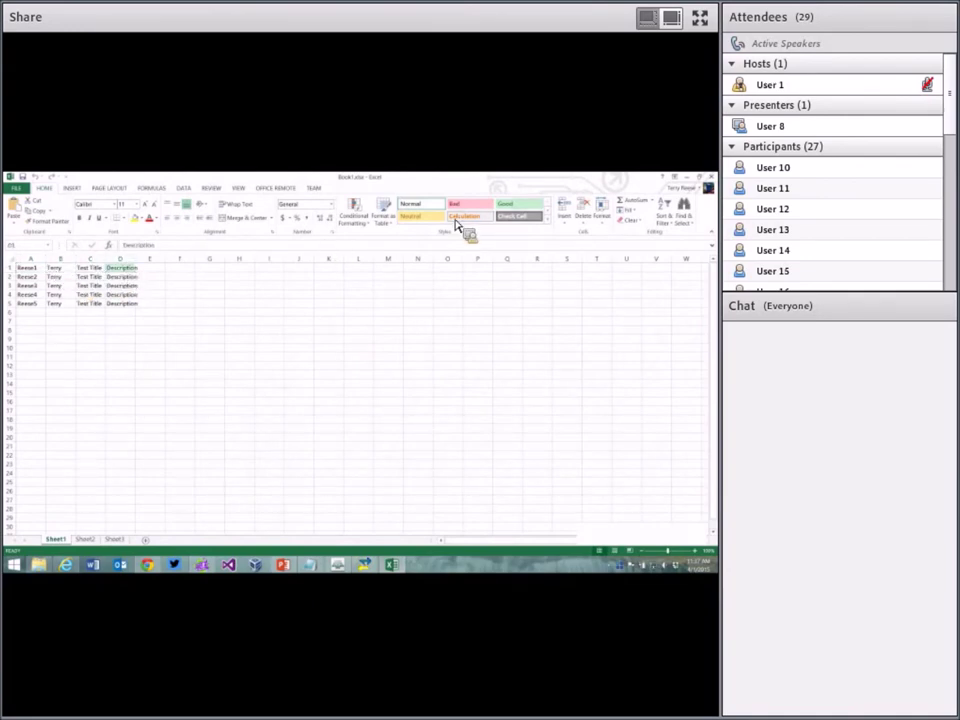
{"action": "left_click", "coordinate": [674, 177]}
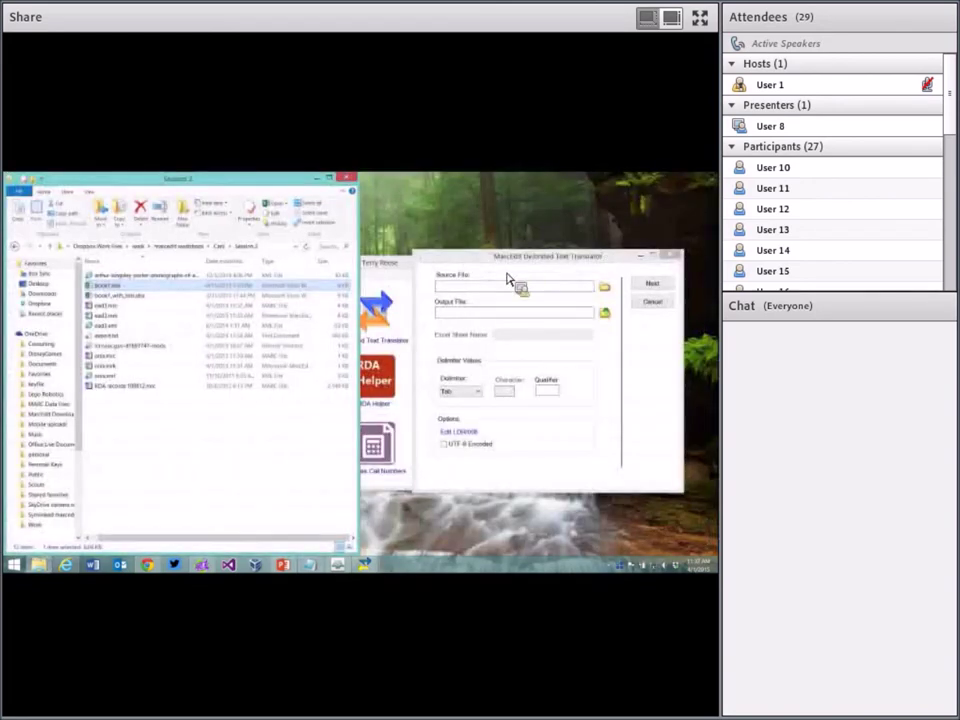
Set Book1.xlsx from the Session 2 folder as the Delimited Text Translator's source file, using the Excel XML file type
{"action": "left_click_drag", "start_coordinate": [502, 262], "coordinate": [392, 228]}
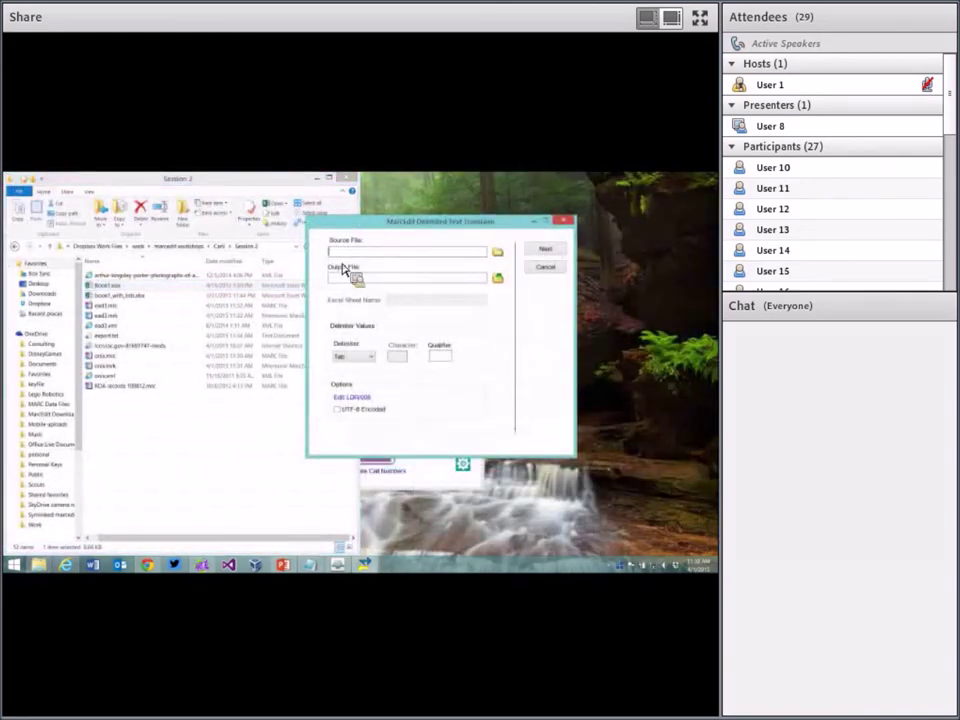
{"action": "left_click", "coordinate": [497, 252]}
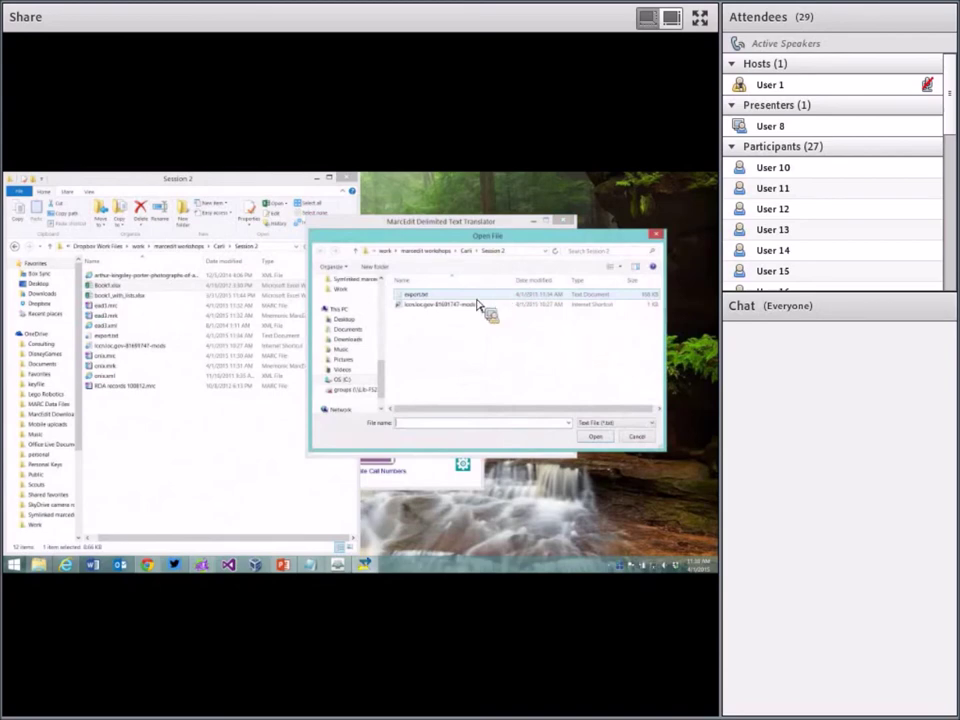
{"action": "left_click", "coordinate": [612, 422]}
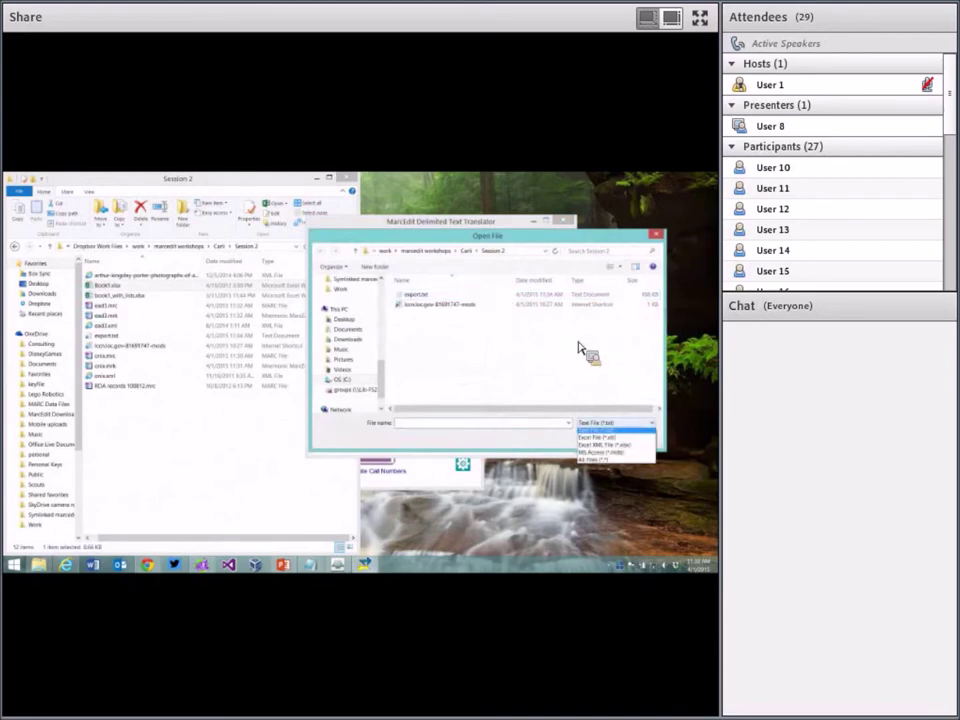
{"action": "left_click", "coordinate": [613, 447]}
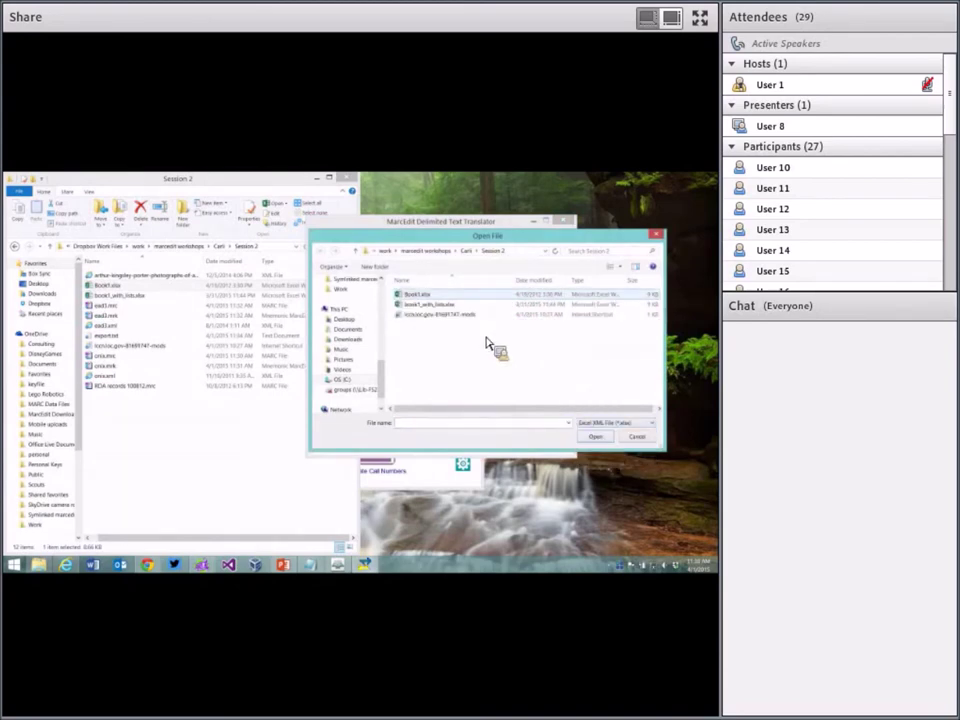
{"action": "double_click", "coordinate": [430, 298]}
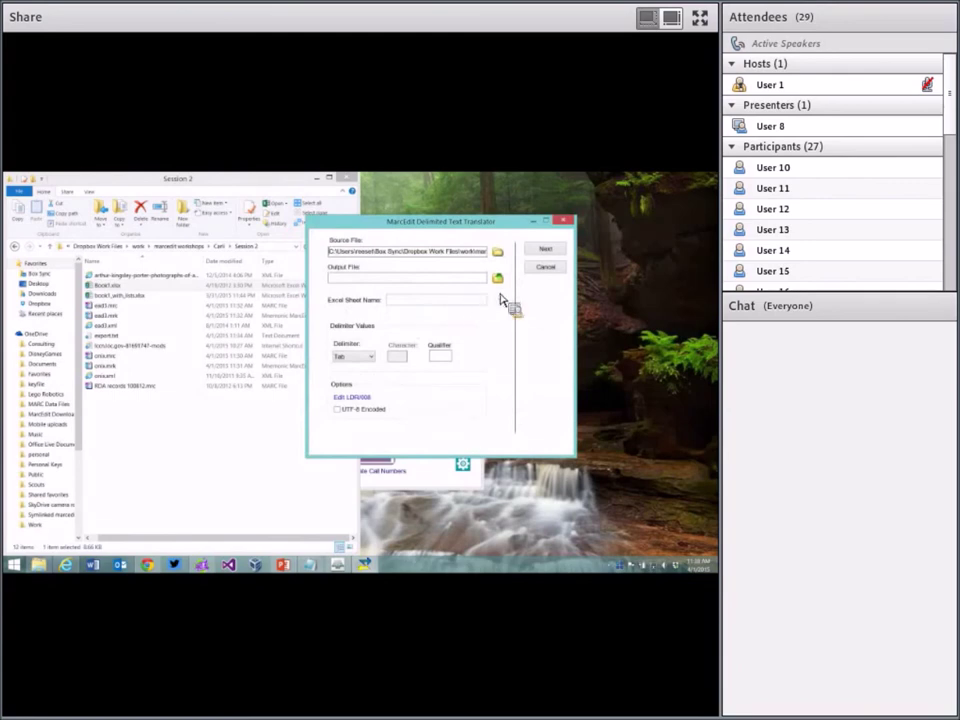
Set the translator's output to a MARC text file named mcdr_with_urls_generated in the Session 2 folder
{"action": "left_click", "coordinate": [498, 278]}
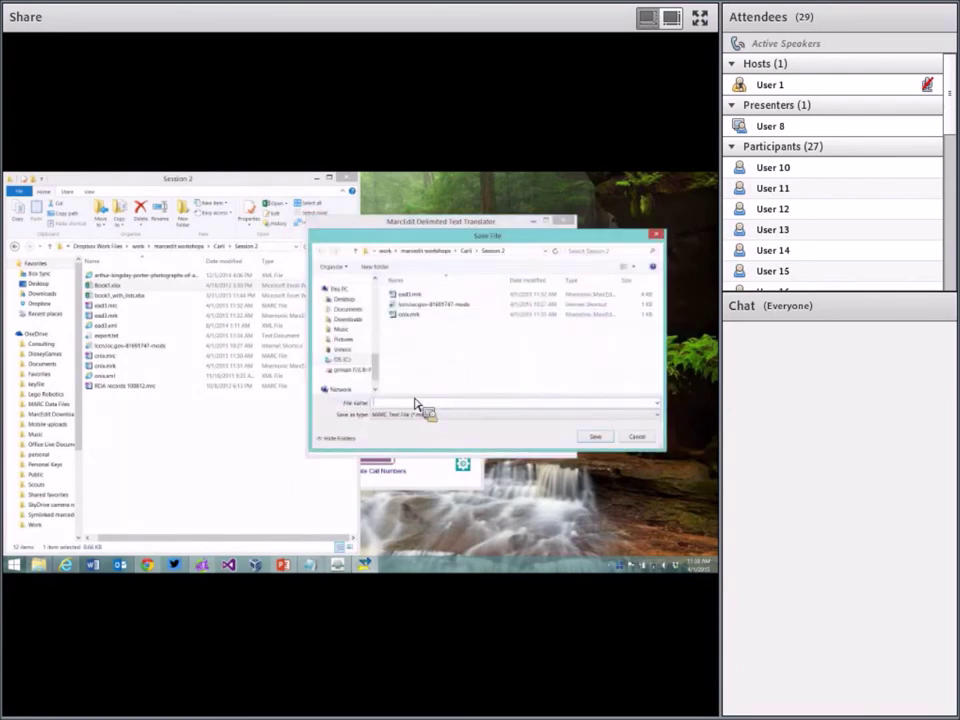
{"action": "type", "text": "mcdr_with_urls_generated"}
{"action": "key", "text": "Return"}
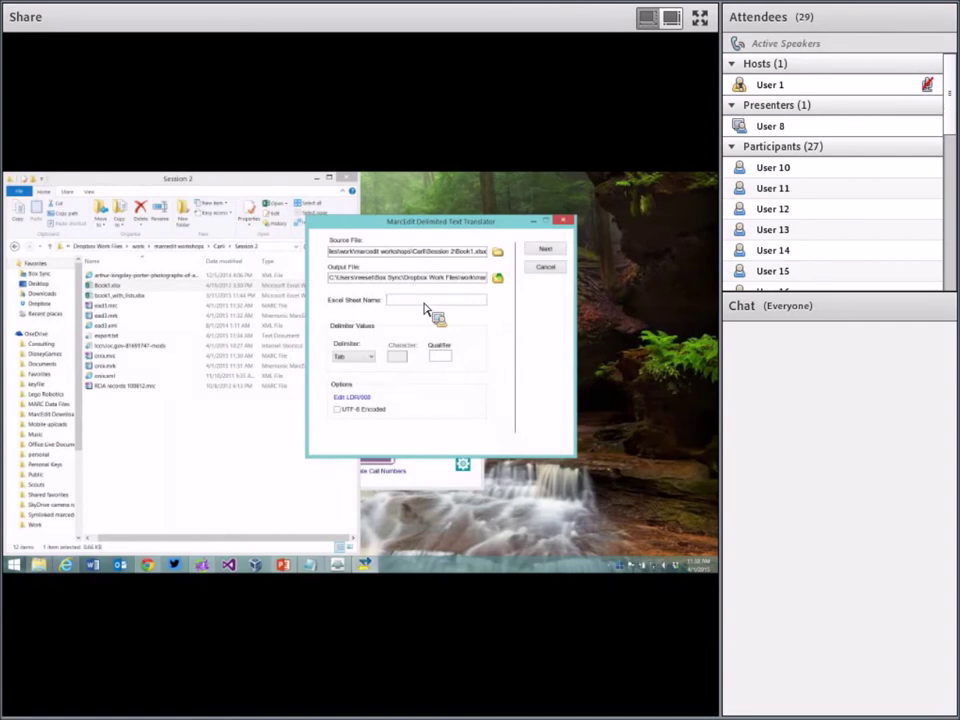
Reopen Book1.xlsx from the Session 2 folder, examine the contents of its Sheet1 and Sheet3 worksheets, and close the workbook
{"action": "left_click_drag", "start_coordinate": [424, 310], "coordinate": [115, 297]}
{"action": "double_click", "coordinate": [110, 288]}
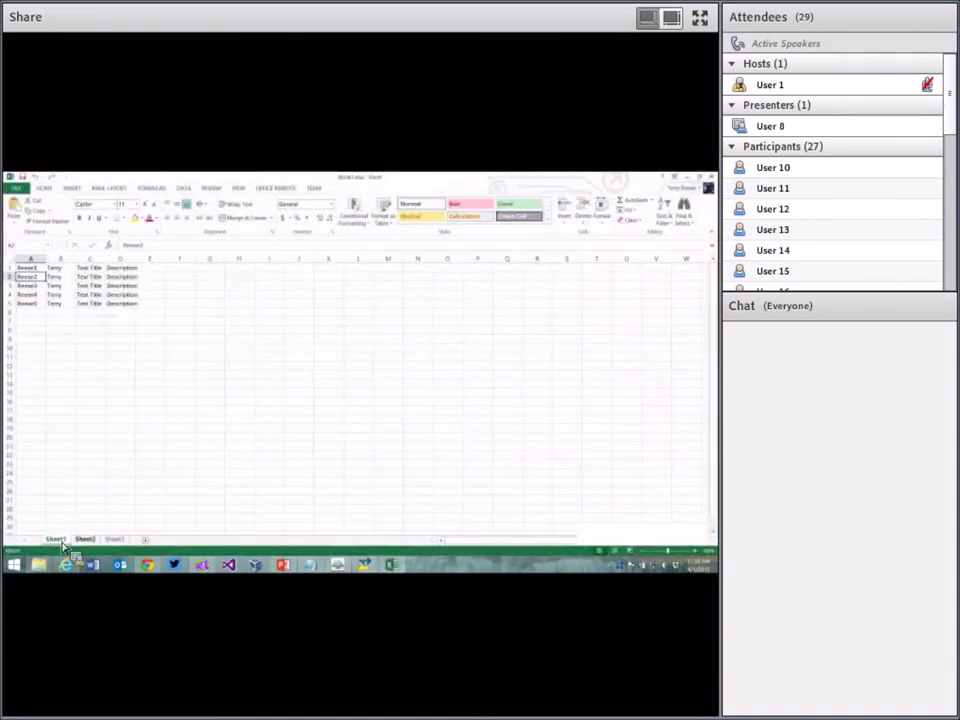
{"action": "left_click", "coordinate": [114, 539]}
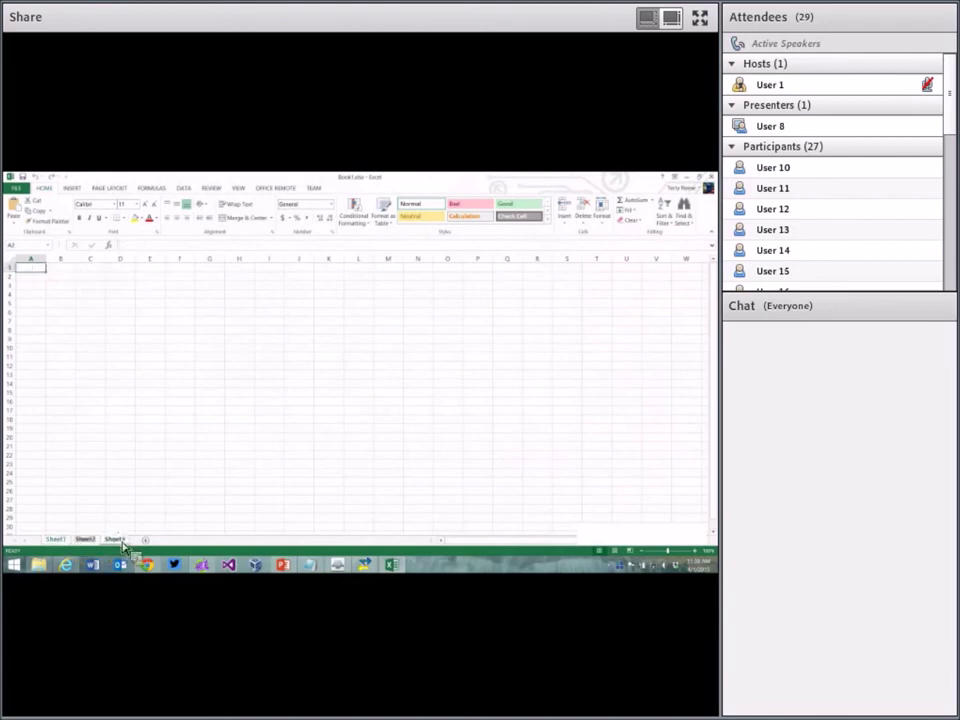
{"action": "left_click", "coordinate": [60, 540]}
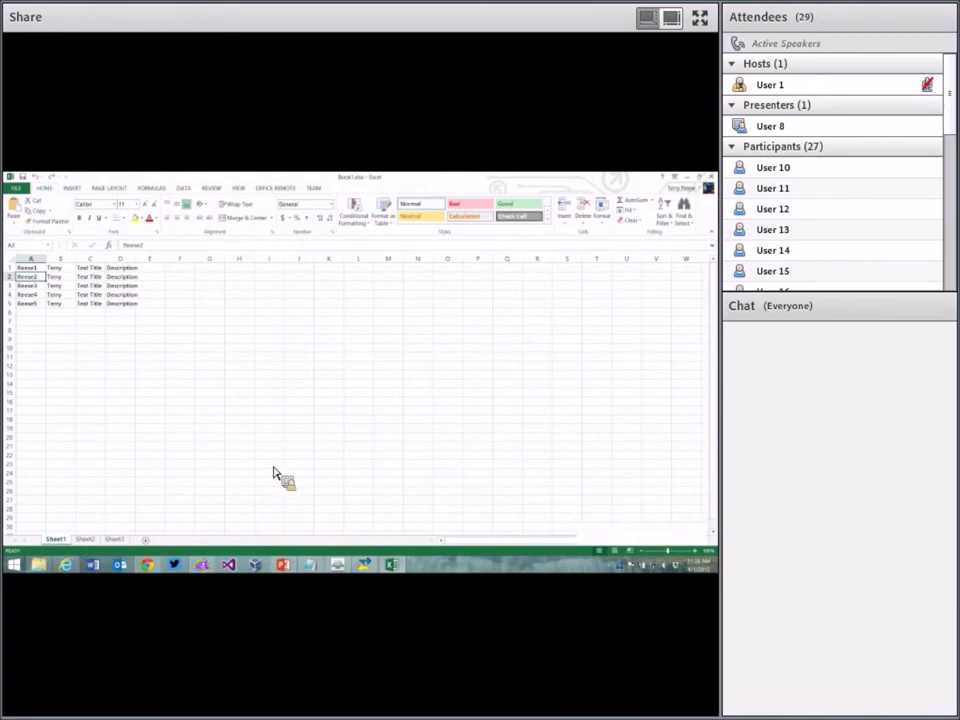
{"action": "left_click", "coordinate": [709, 177]}
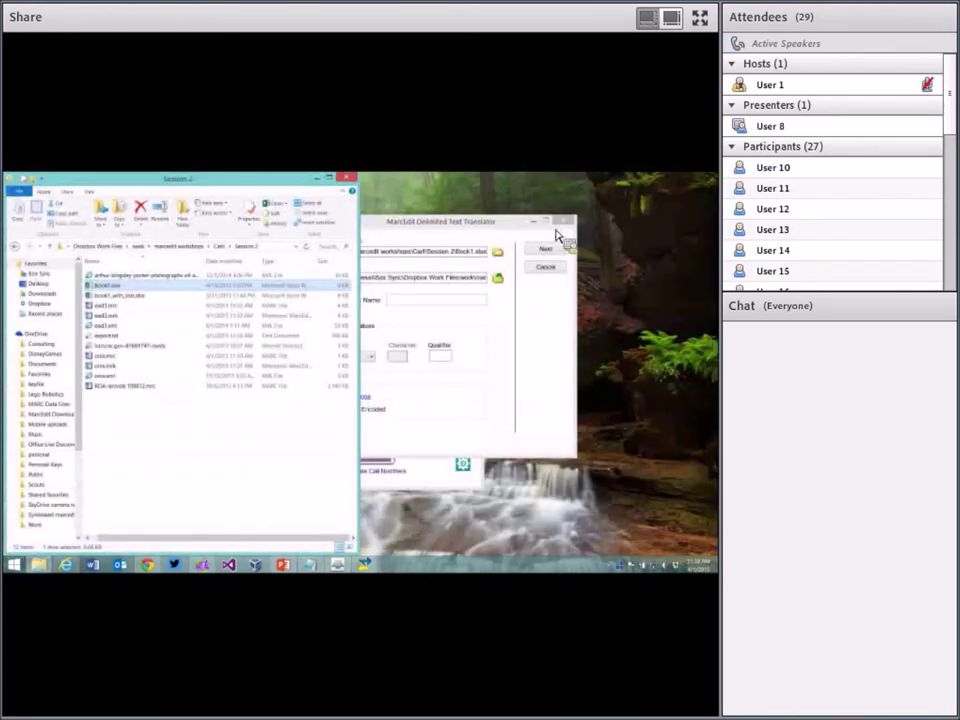
Set the translator's Excel sheet name to Sheet1, and review the LDR record types in the LDR/008 settings without changing them
{"action": "left_click", "coordinate": [439, 236]}
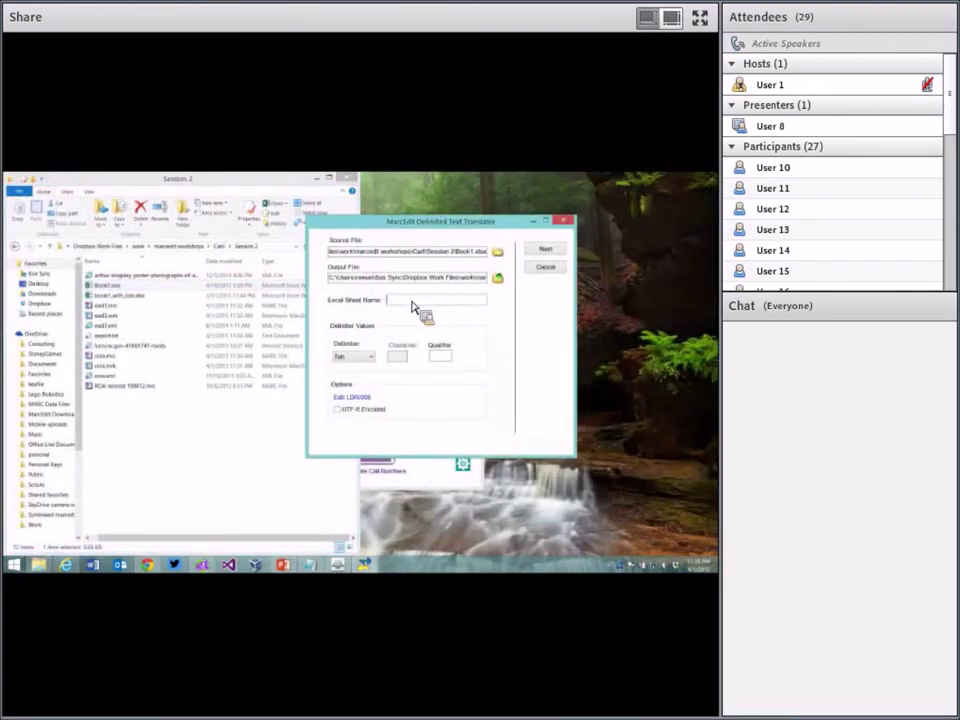
{"action": "type", "text": "Sheet1"}
{"action": "left_click", "coordinate": [364, 400]}
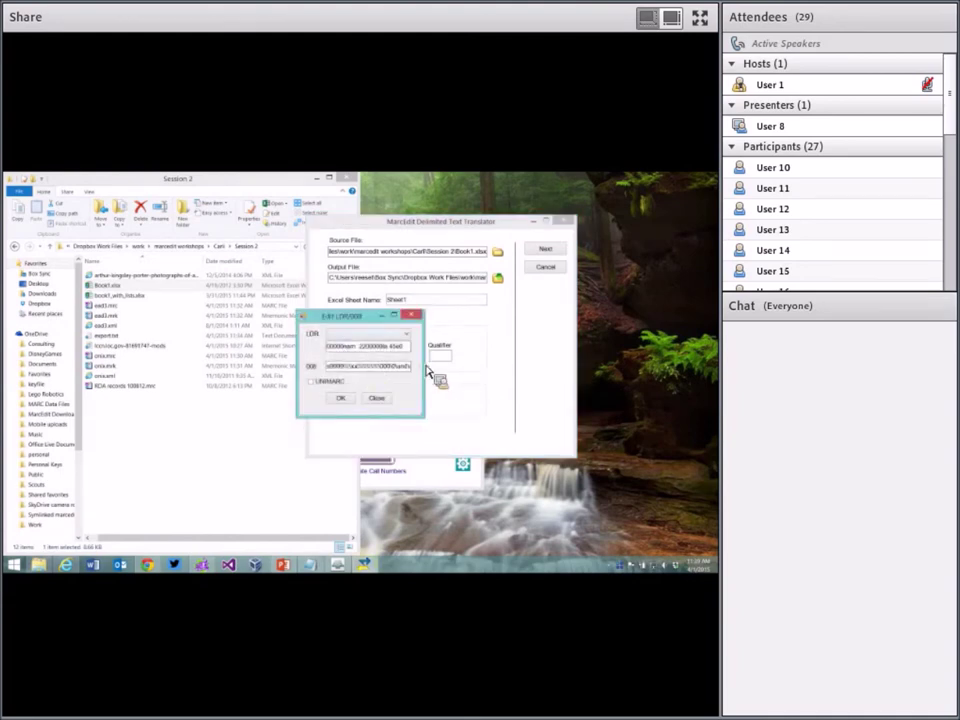
{"action": "left_click", "coordinate": [406, 334]}
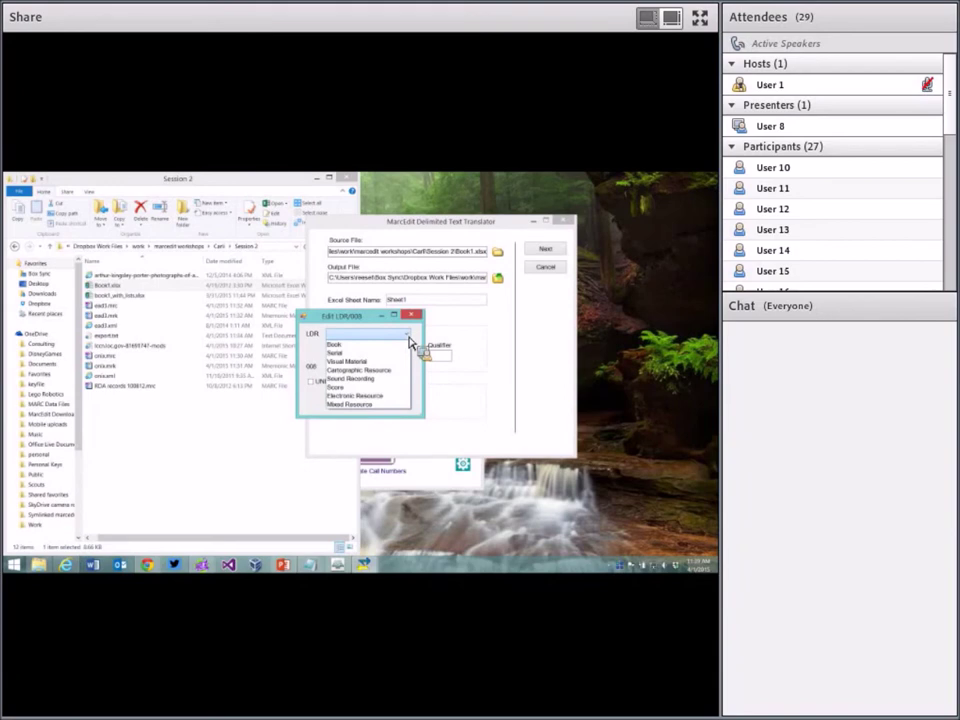
{"action": "left_click", "coordinate": [364, 324]}
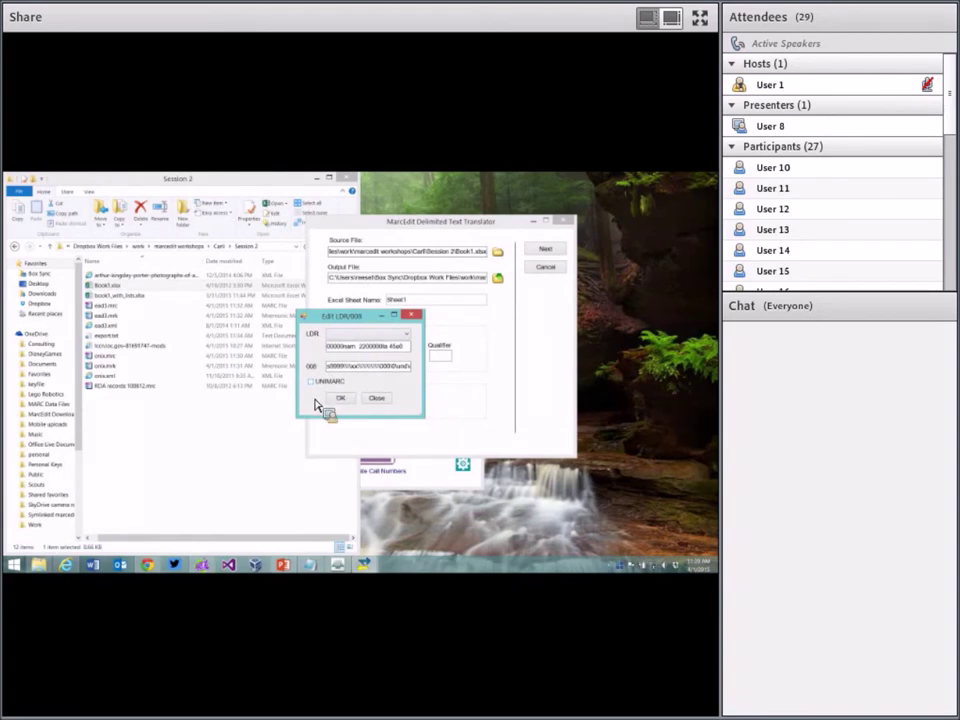
{"action": "left_click", "coordinate": [380, 403]}
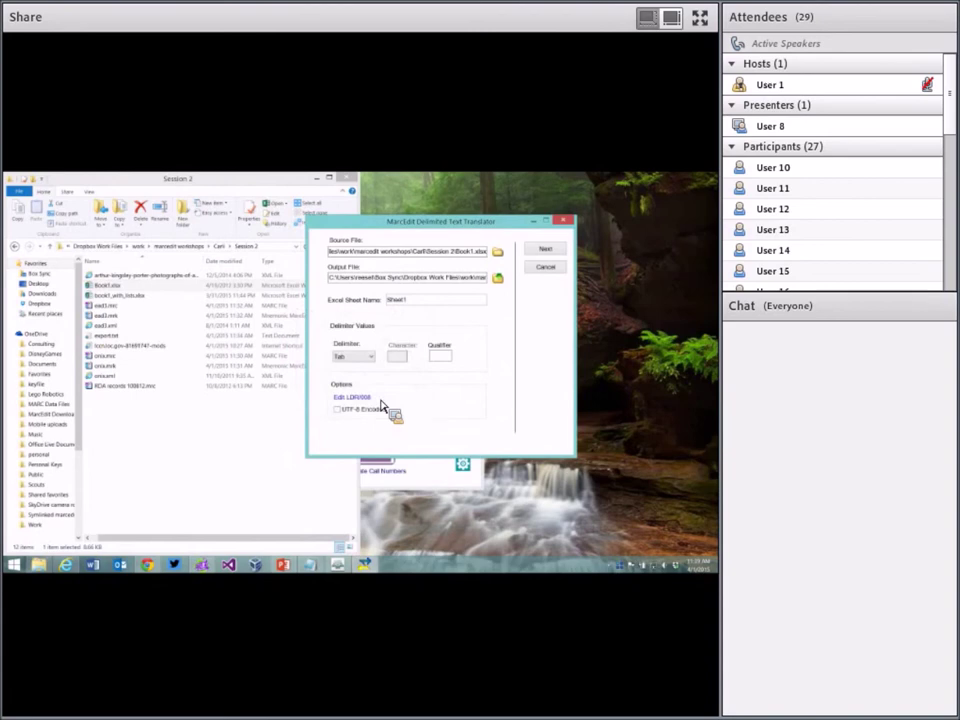
Mark the translation as UTF-8 encoded and continue to the field mapping settings
{"action": "left_click", "coordinate": [362, 412]}
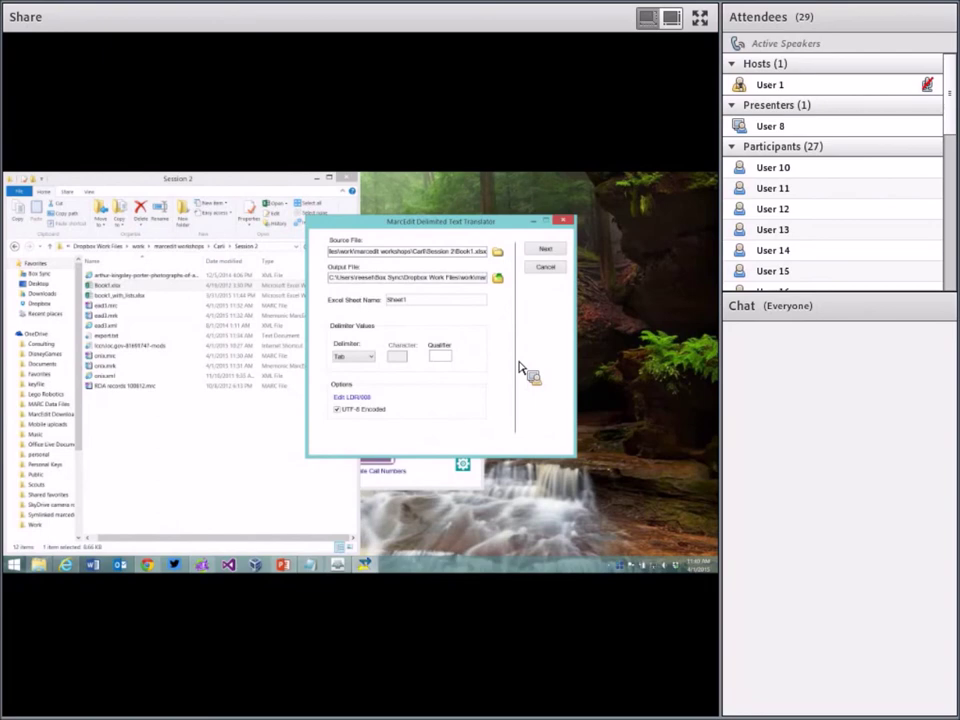
{"action": "left_click", "coordinate": [546, 252]}
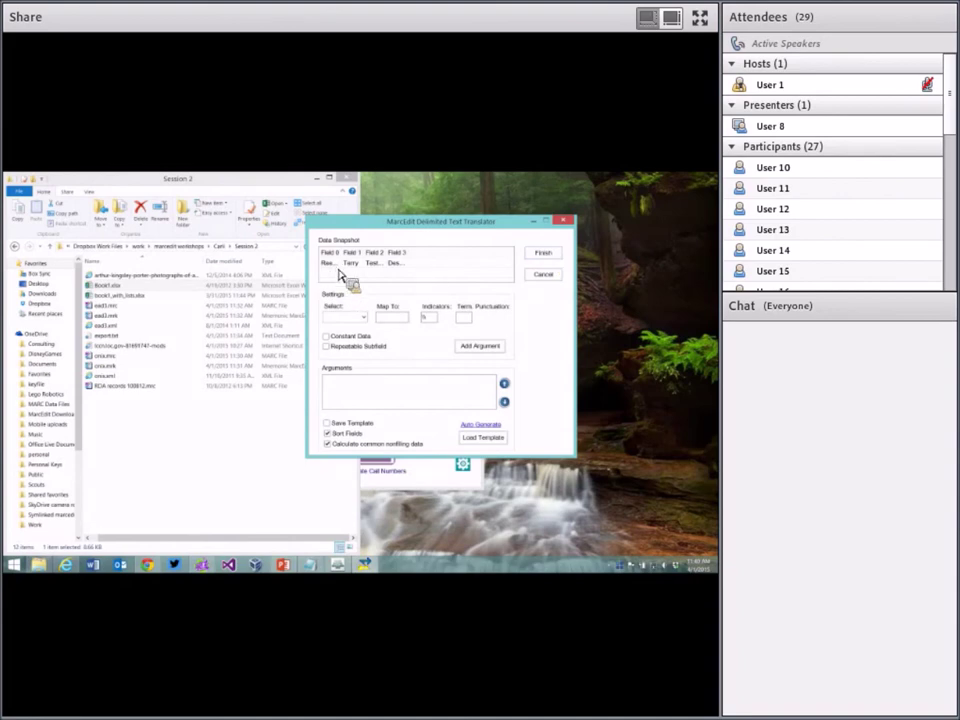
Add an argument that maps Field 0 to 100$a with the default indicators
{"action": "left_click", "coordinate": [365, 319]}
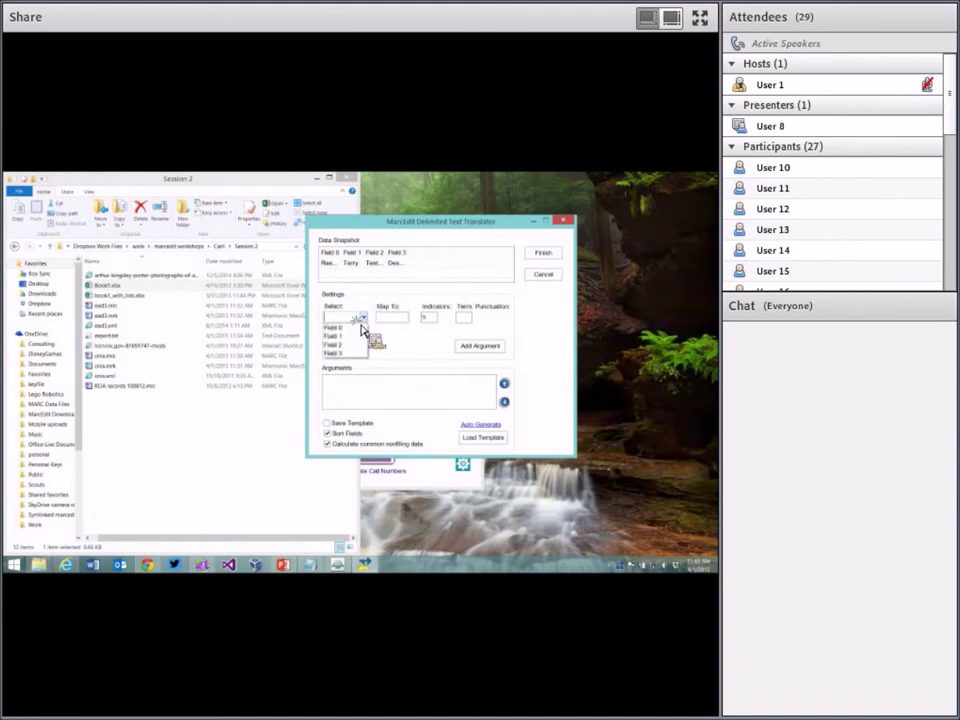
{"action": "left_click", "coordinate": [360, 327]}
{"action": "left_click", "coordinate": [390, 318]}
{"action": "type", "text": "100$a"}
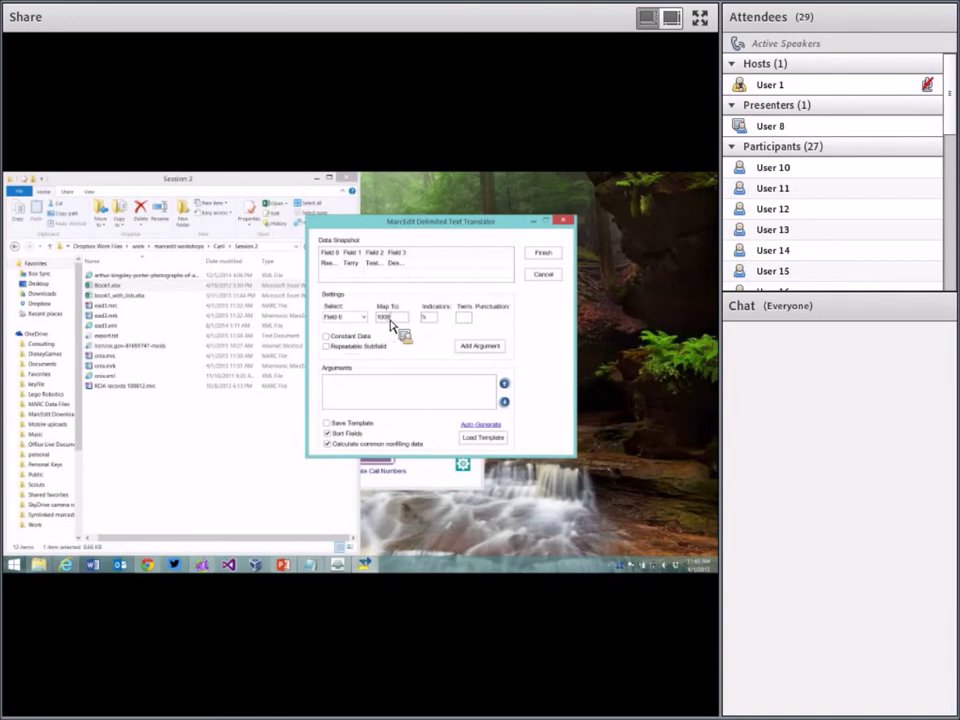
{"action": "key", "text": "Tab"}
{"action": "type", "text": "10"}
{"action": "key", "text": "BackSpace"}
{"action": "key", "text": "BackSpace"}
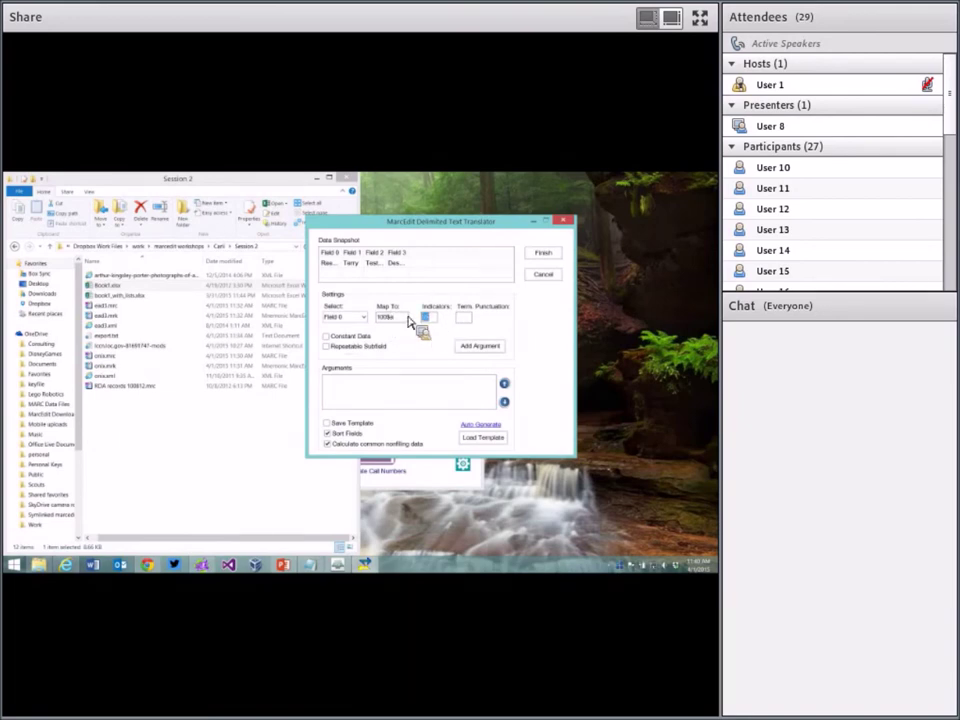
{"action": "type", "text": "5"}
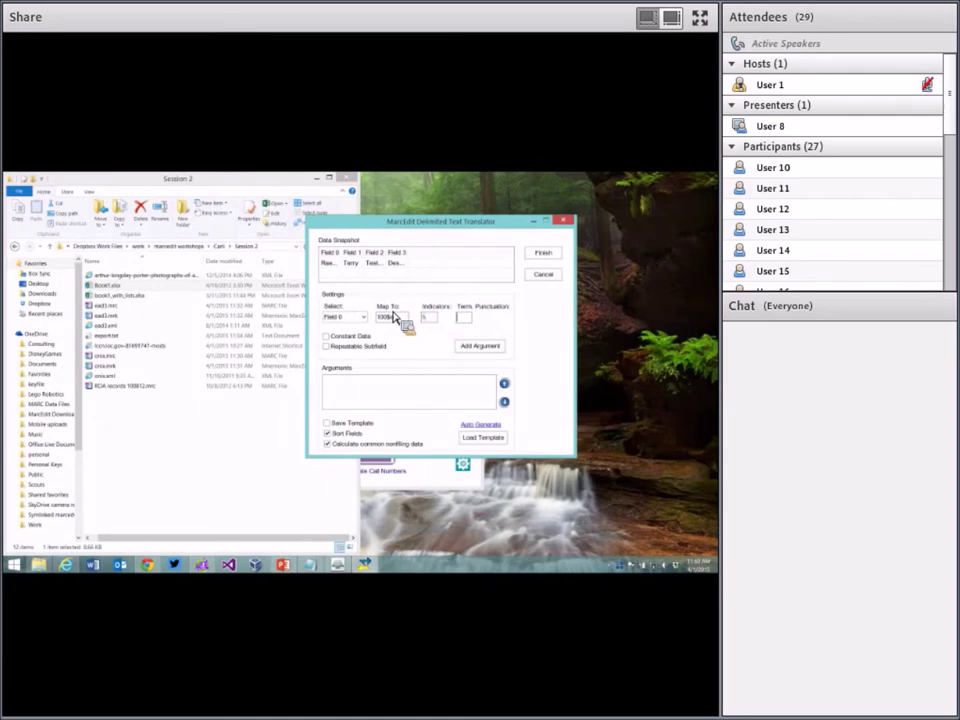
{"action": "left_click", "coordinate": [476, 347]}
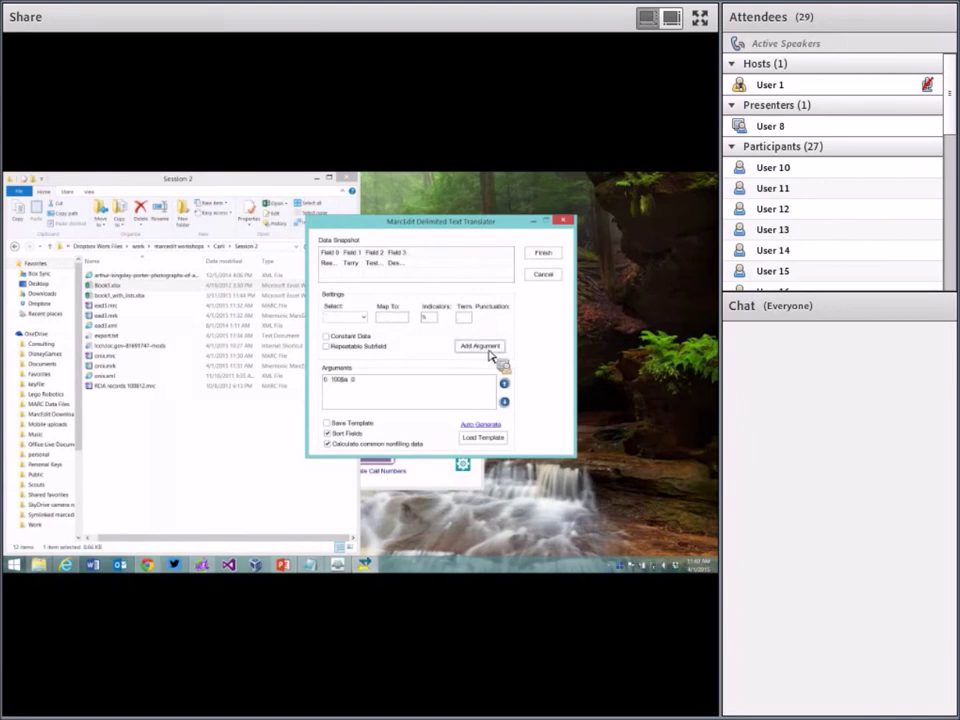
Add an argument that maps Field 1 to 100$a, keeping the default indicators
{"action": "left_click", "coordinate": [364, 318]}
{"action": "left_click", "coordinate": [345, 333]}
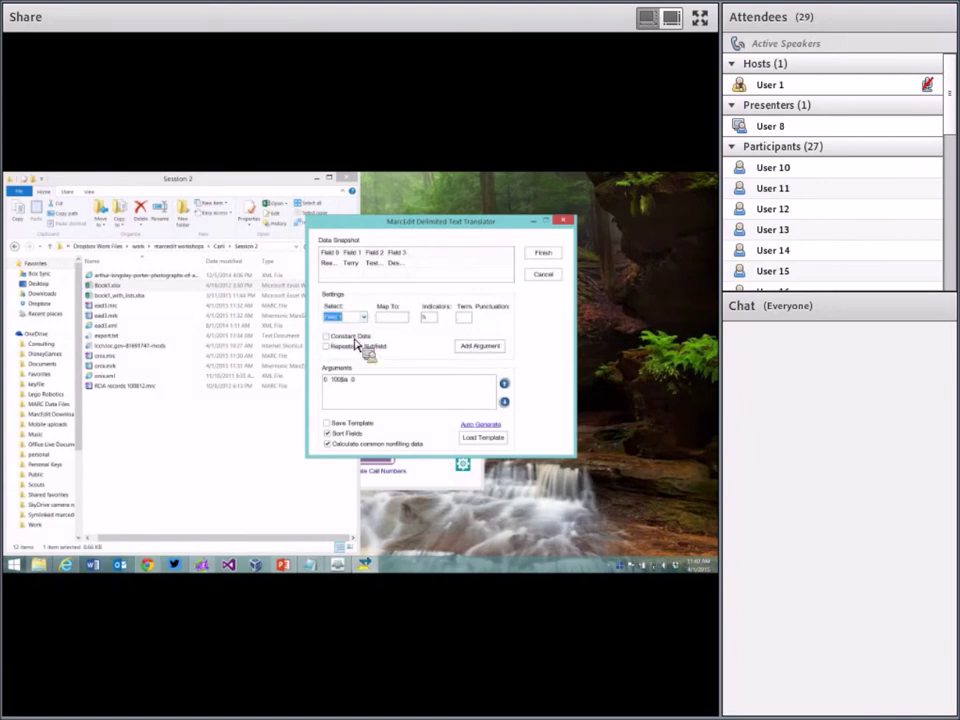
{"action": "left_click", "coordinate": [386, 319]}
{"action": "type", "text": "100"}
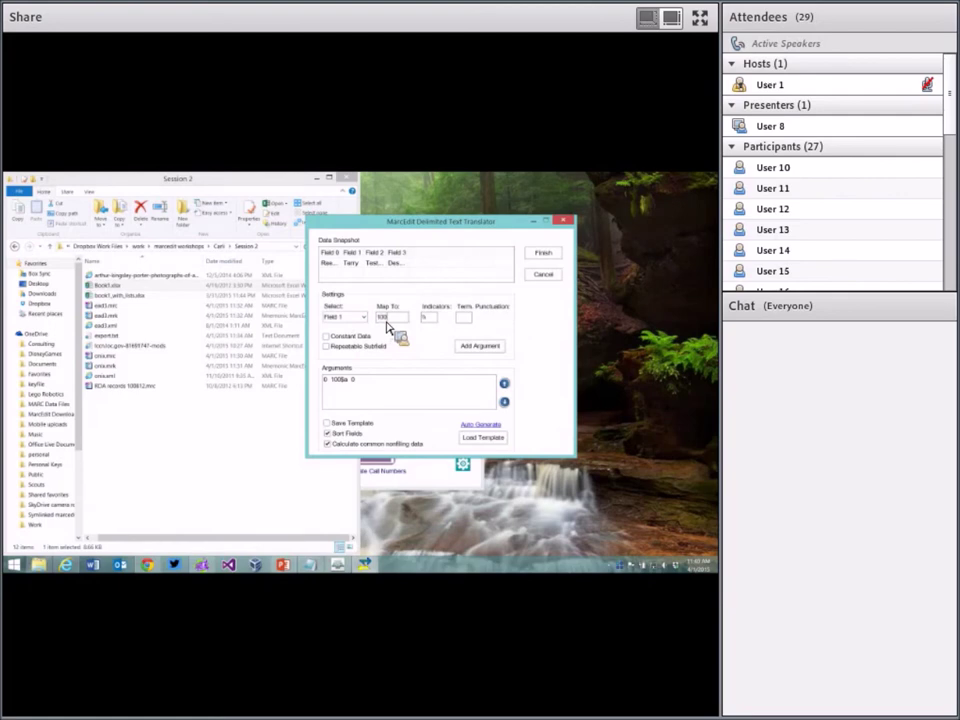
{"action": "type", "text": "$a5"}
{"action": "key", "text": "Tab"}
{"action": "left_click", "coordinate": [470, 346]}
Add an argument that maps Field 2 to 245$a with indicators 10
{"action": "left_click", "coordinate": [343, 318]}
{"action": "type", "text": "2"}
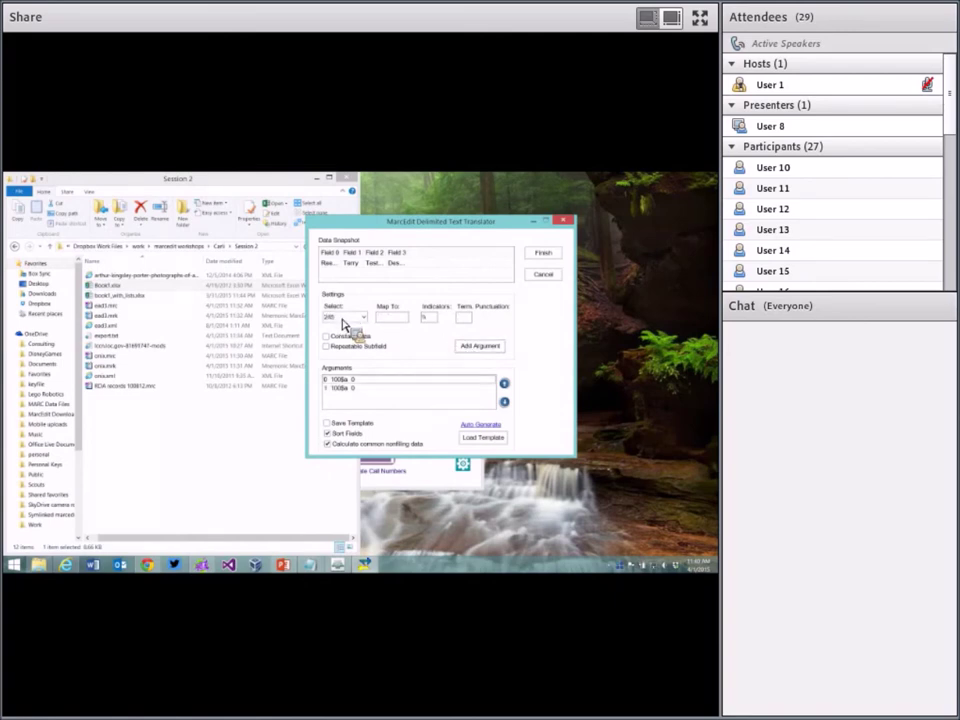
{"action": "left_click", "coordinate": [362, 318]}
{"action": "left_click", "coordinate": [356, 346]}
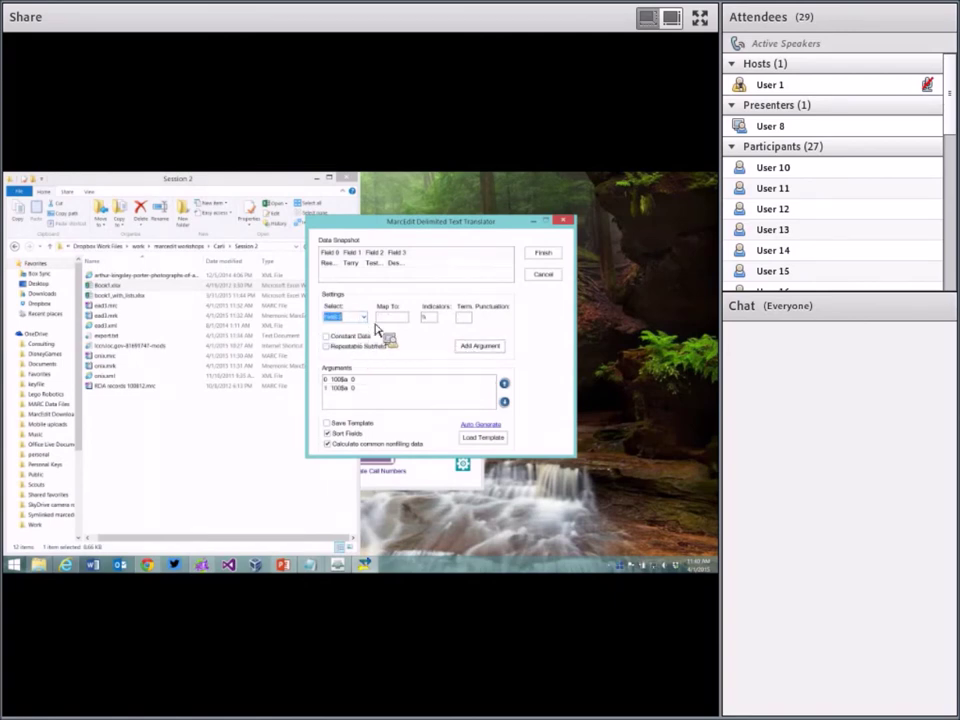
{"action": "left_click", "coordinate": [387, 319]}
{"action": "type", "text": "245$a"}
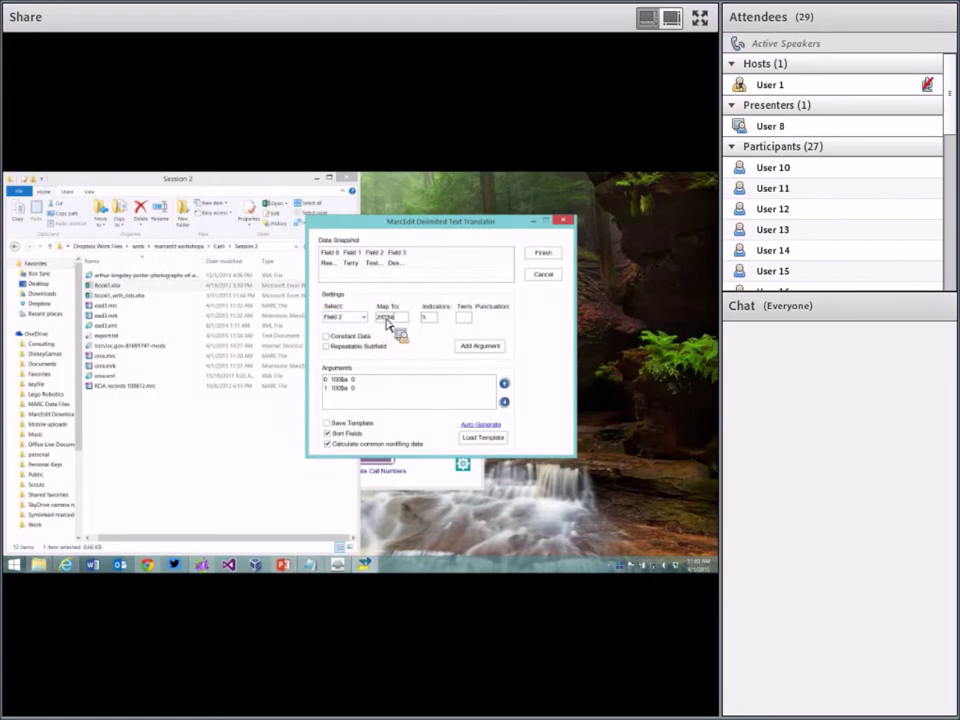
{"action": "key", "text": "Tab"}
{"action": "type", "text": "10"}
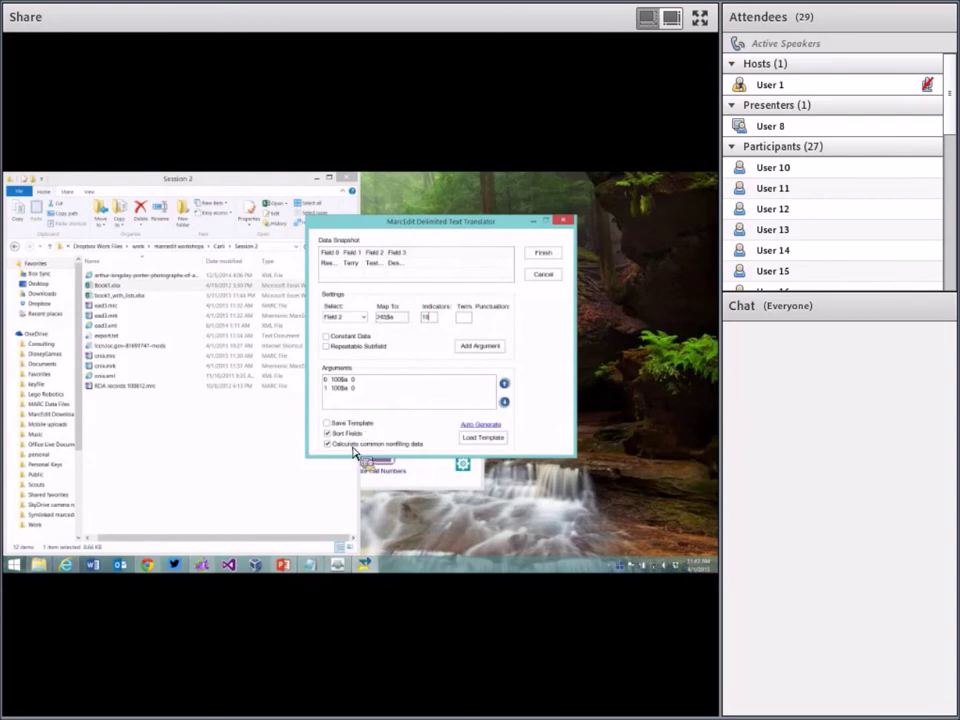
{"action": "left_click", "coordinate": [479, 346]}
Add an argument that maps Field 3 to 500$a with the default indicators
{"action": "left_click", "coordinate": [362, 322]}
{"action": "left_click", "coordinate": [357, 355]}
{"action": "left_click", "coordinate": [387, 319]}
{"action": "type", "text": "500$a"}
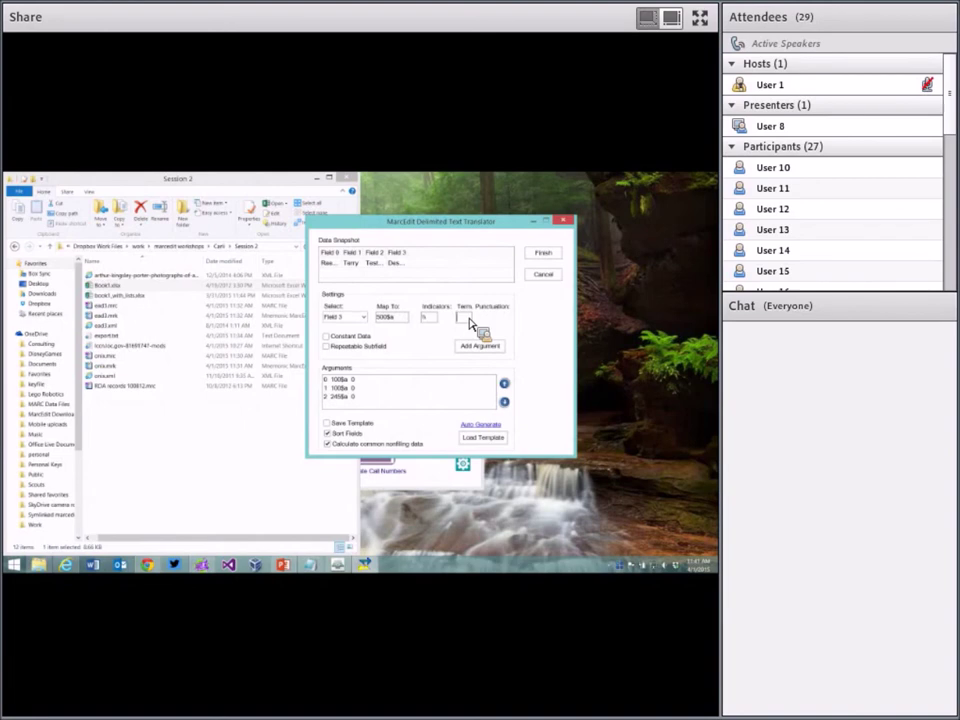
{"action": "left_click", "coordinate": [480, 346]}
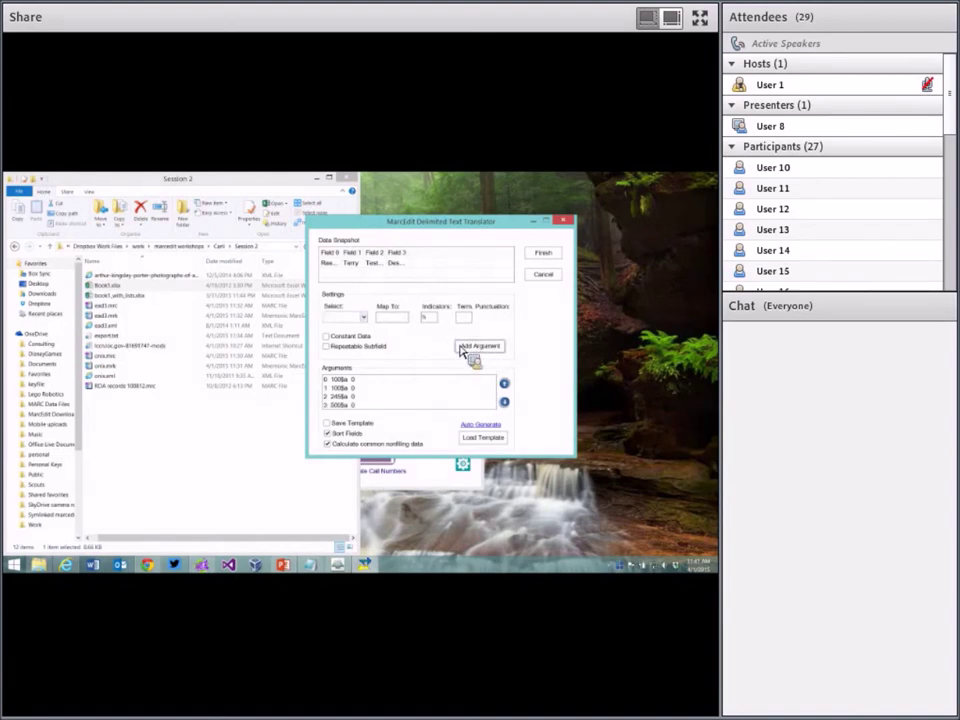
Add an argument for a 999$a field holding the constant text "This is my Constant Data Field", without selecting a source column
{"action": "left_click", "coordinate": [362, 318]}
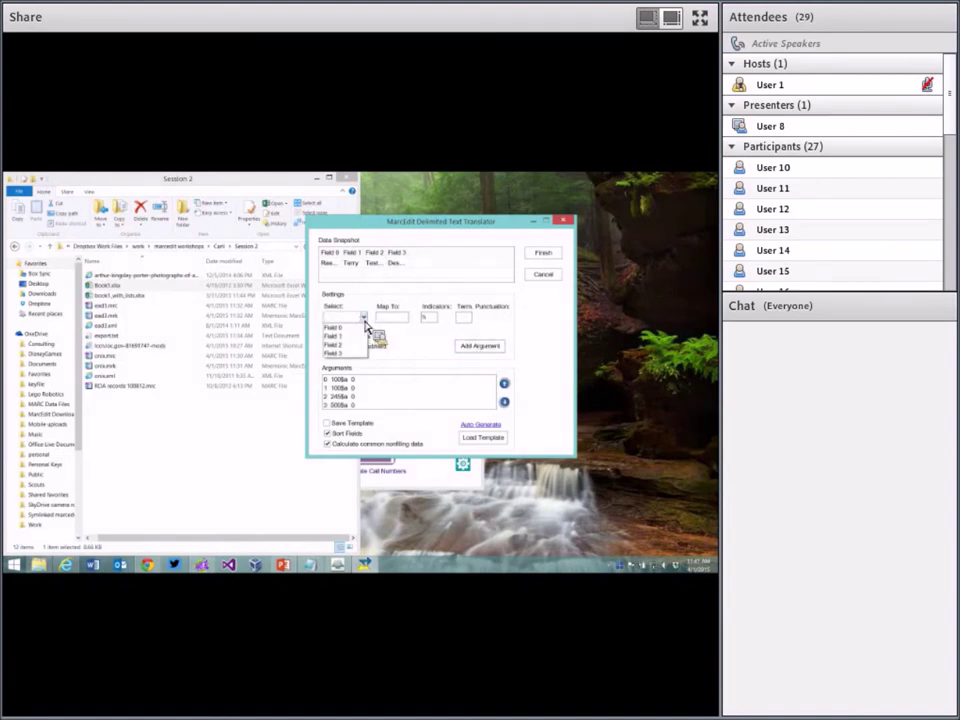
{"action": "left_click", "coordinate": [360, 319]}
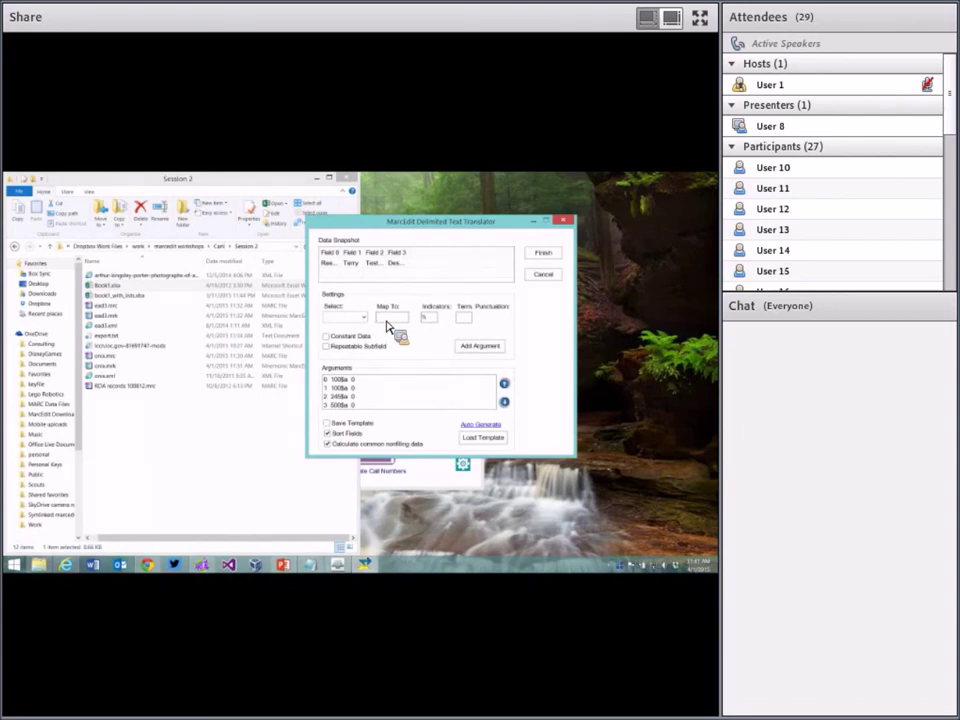
{"action": "type", "text": "9"}
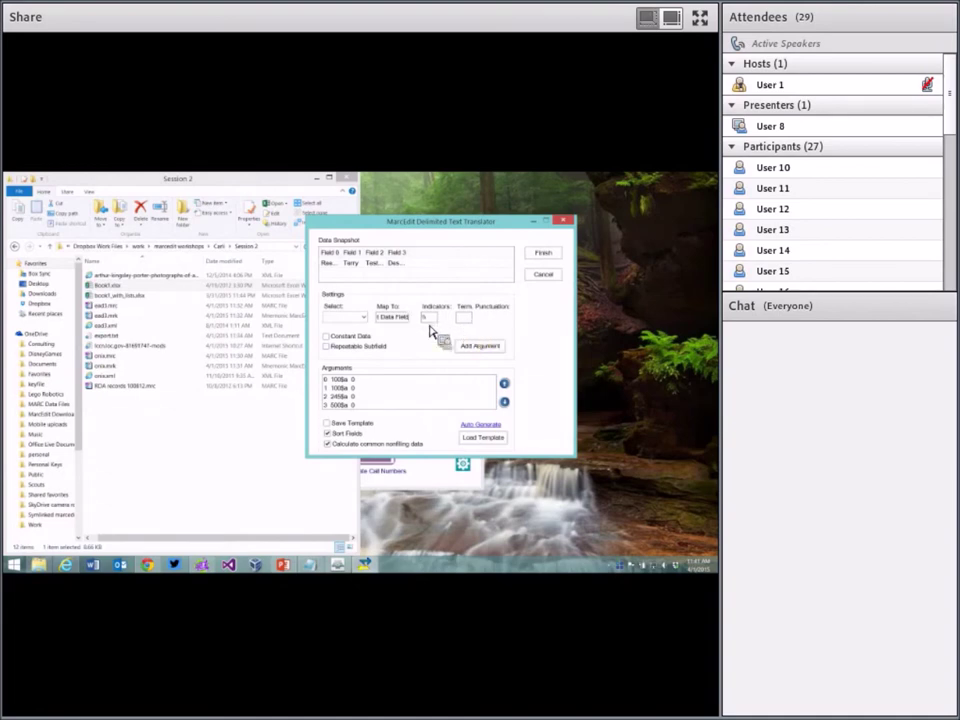
{"action": "left_click", "coordinate": [481, 348]}
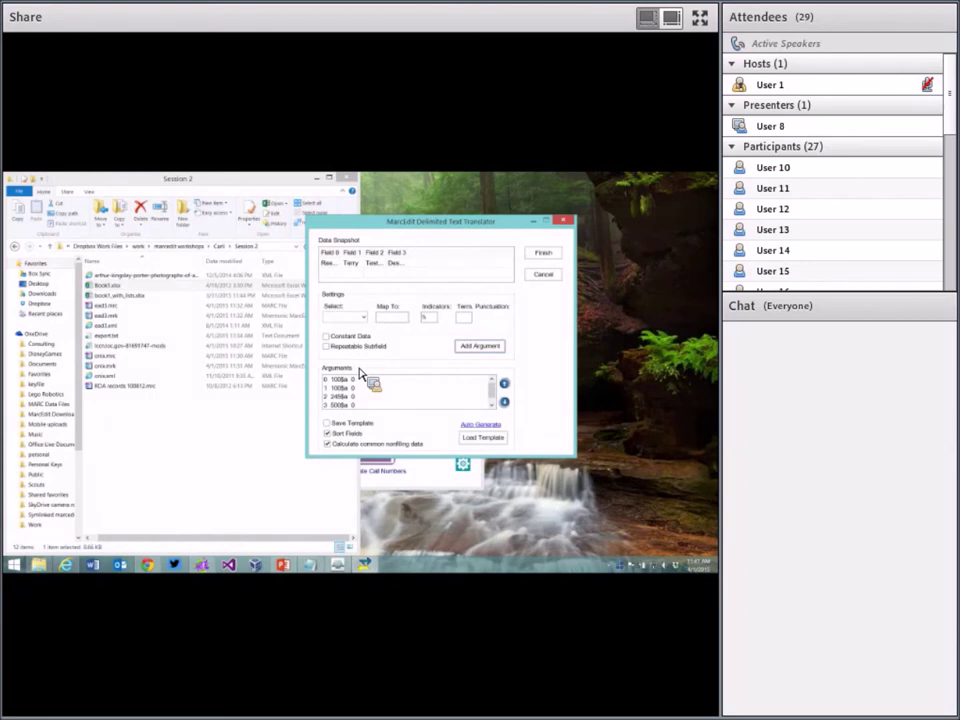
Join the two 100$a arguments so that Field 0 and Field 1 share one field, and check the argument list
{"action": "left_click_drag", "start_coordinate": [361, 373], "coordinate": [342, 393]}
{"action": "right_click", "coordinate": [342, 393]}
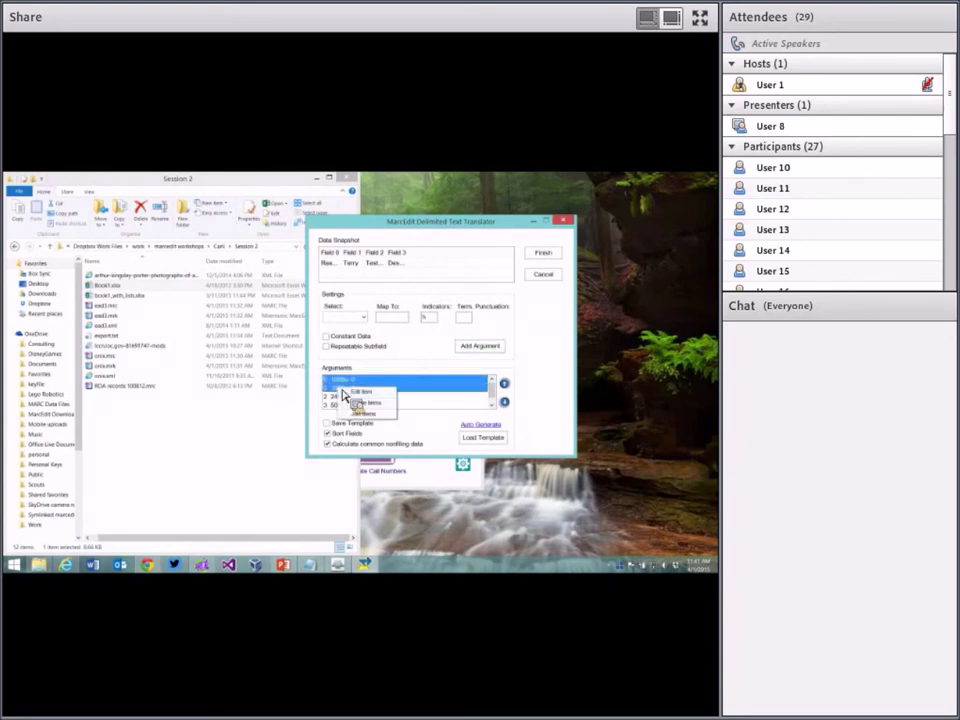
{"action": "left_click", "coordinate": [365, 415]}
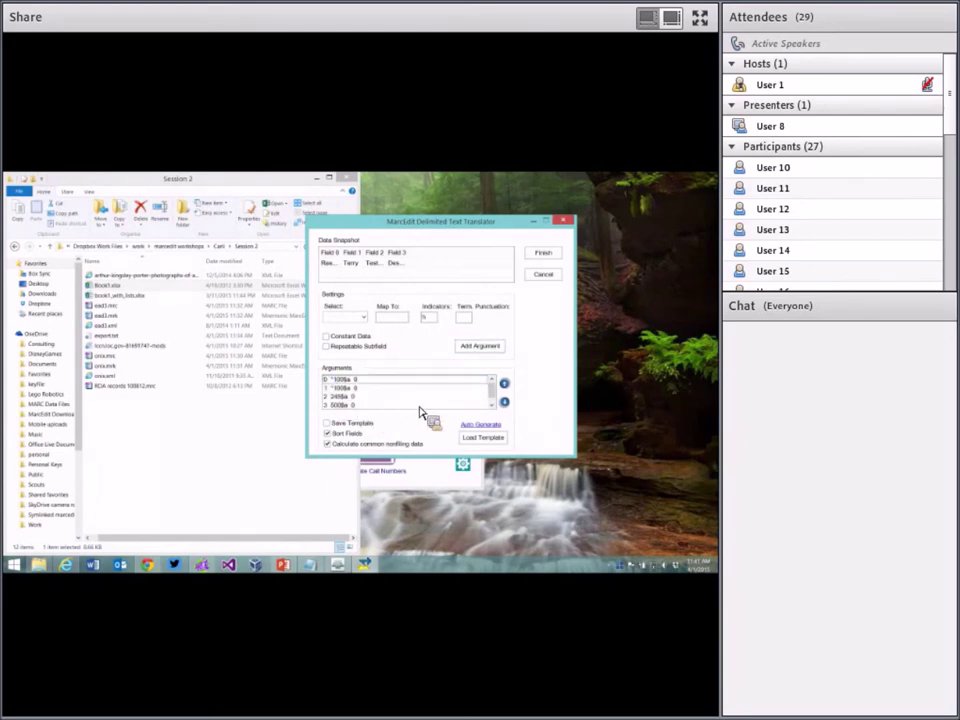
{"action": "scroll", "coordinate": [491, 400], "scroll_direction": "down", "scroll_amount": 1}
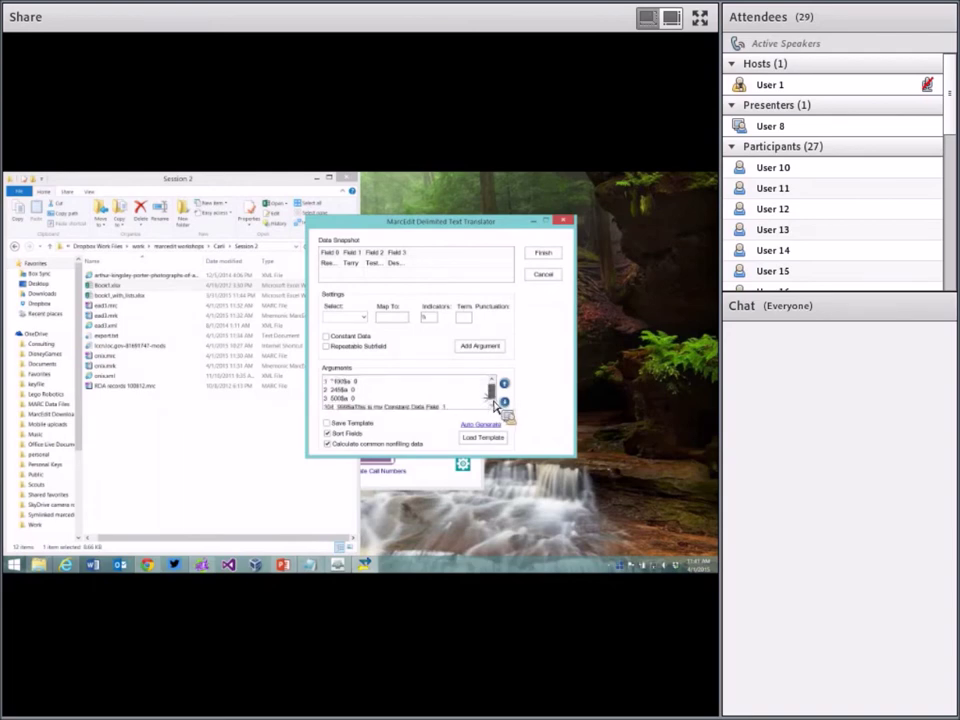
{"action": "scroll", "coordinate": [498, 402], "scroll_direction": "up", "scroll_amount": 1}
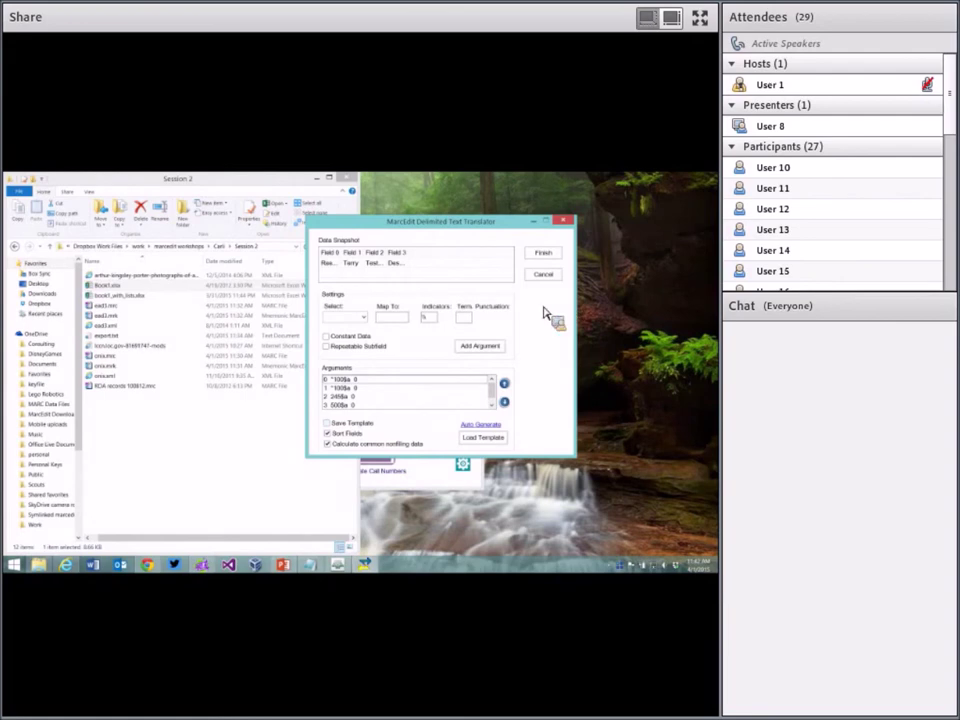
Finish the translation and open the generated excel_without_autogenerated.mrk from the Session 2 folder in the MarcEditor
{"action": "left_click", "coordinate": [545, 254]}
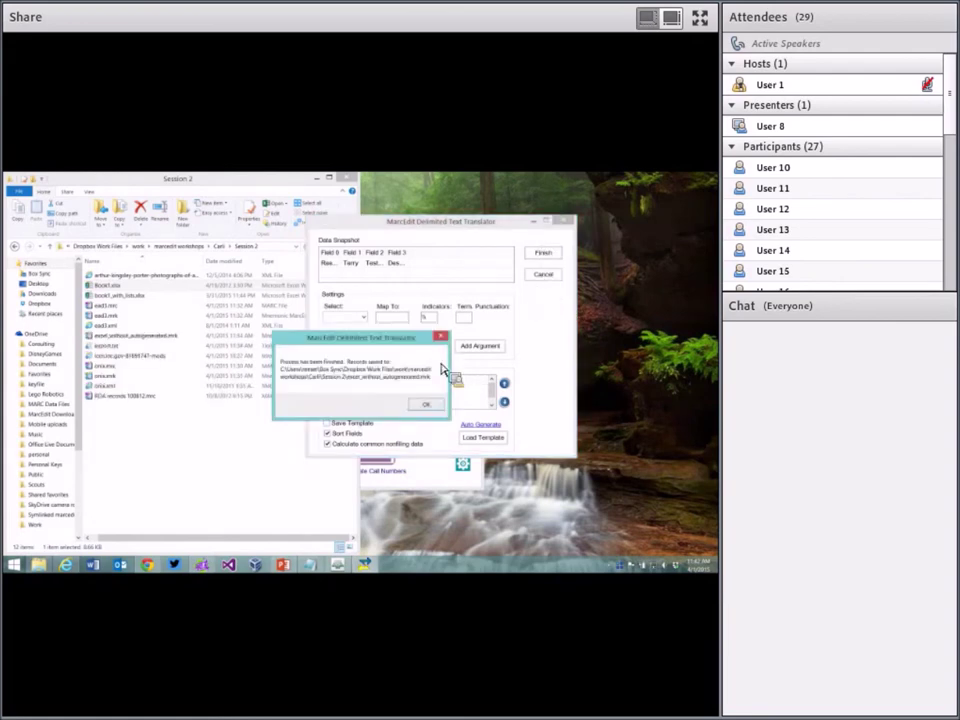
{"action": "left_click", "coordinate": [426, 405]}
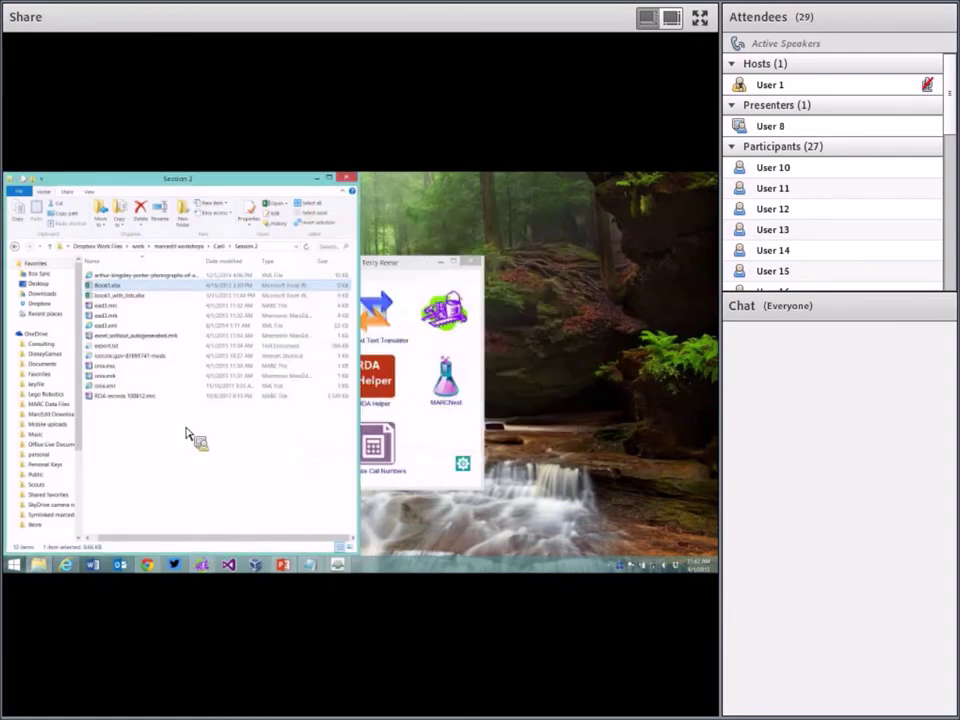
{"action": "left_click_drag", "start_coordinate": [157, 410], "coordinate": [426, 292]}
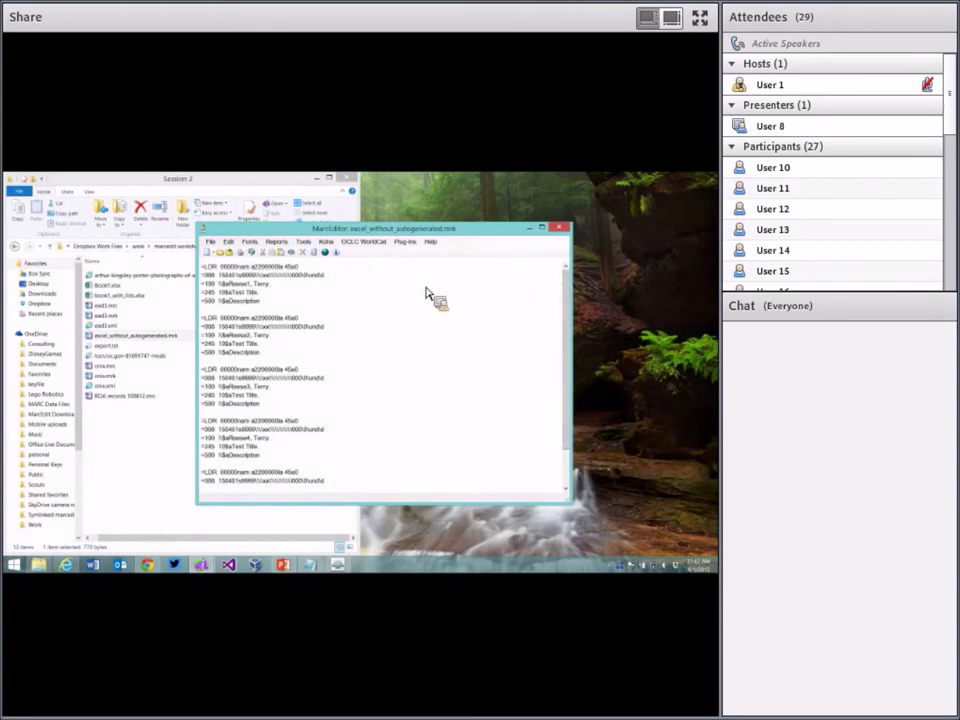
Start another Delimited Text Translator run and choose the Excel workbook book1_with_lists.xlsx from Session 2 as the source file
{"action": "left_click_drag", "start_coordinate": [426, 292], "coordinate": [379, 320]}
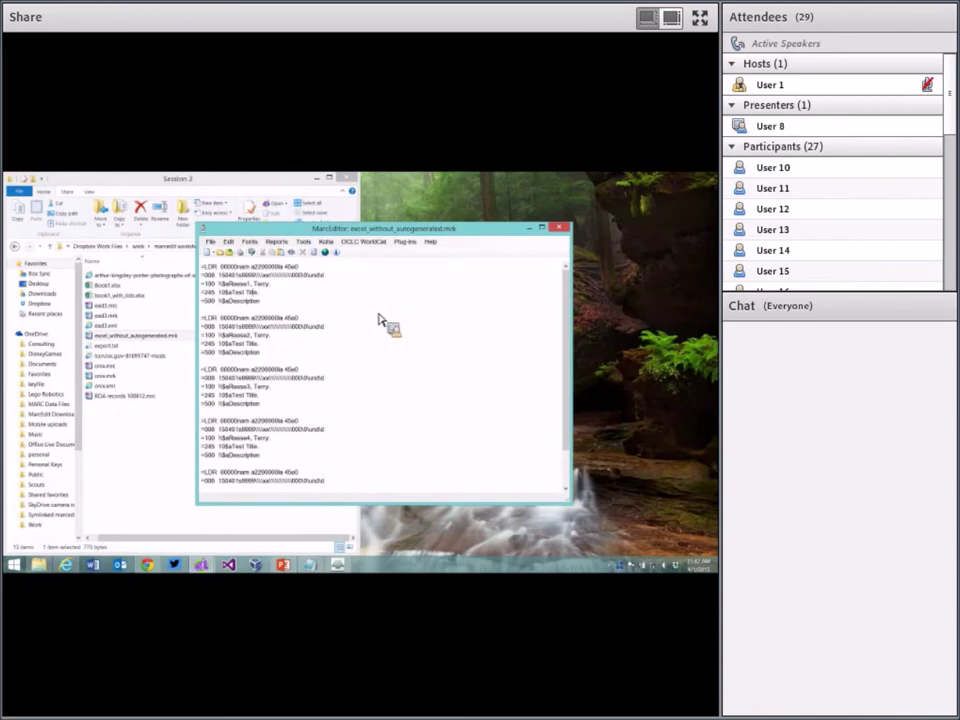
{"action": "left_click_drag", "start_coordinate": [379, 320], "coordinate": [421, 288]}
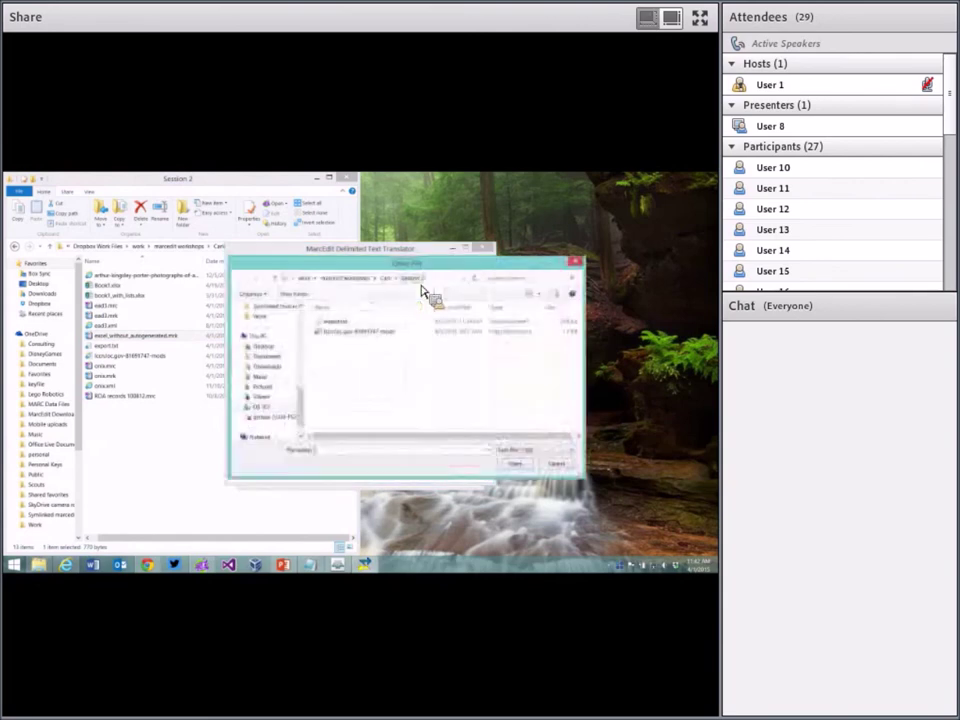
{"action": "left_click", "coordinate": [522, 450]}
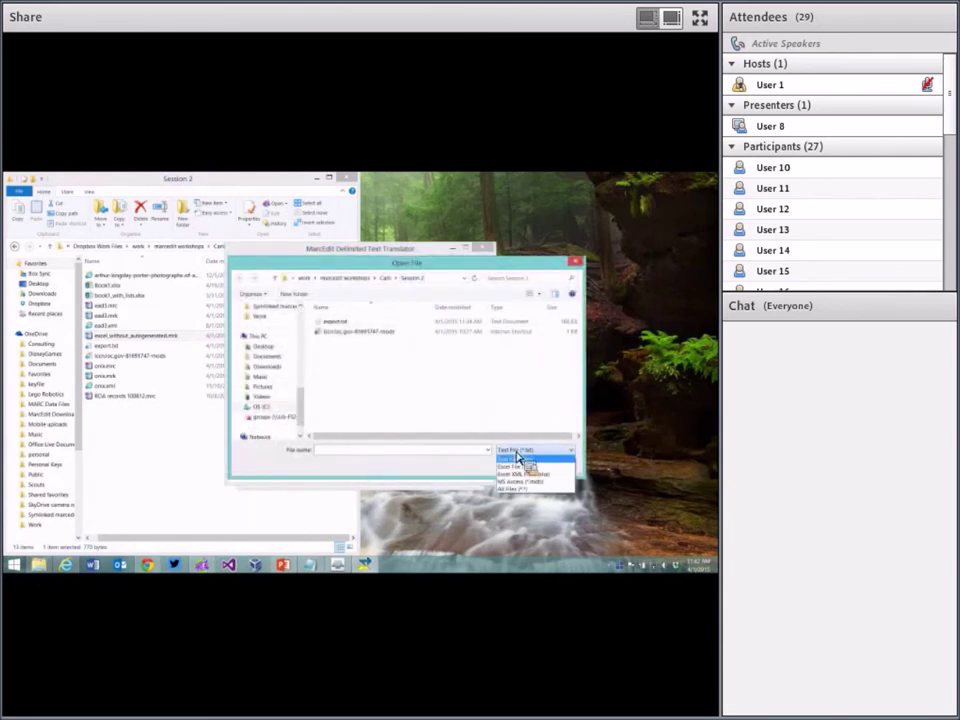
{"action": "left_click", "coordinate": [516, 468]}
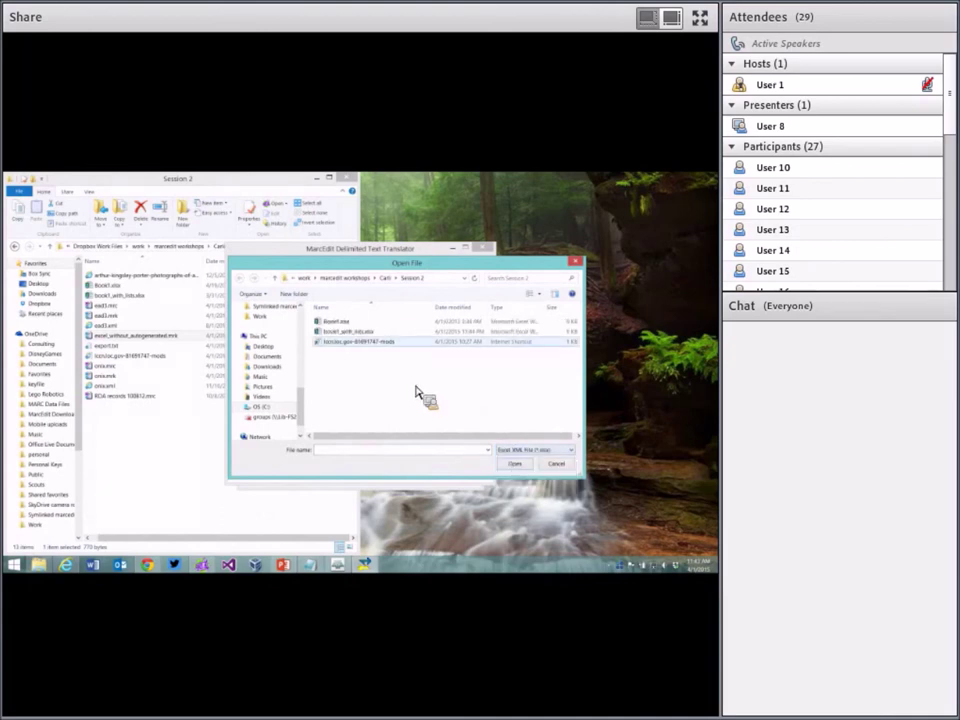
{"action": "double_click", "coordinate": [354, 334]}
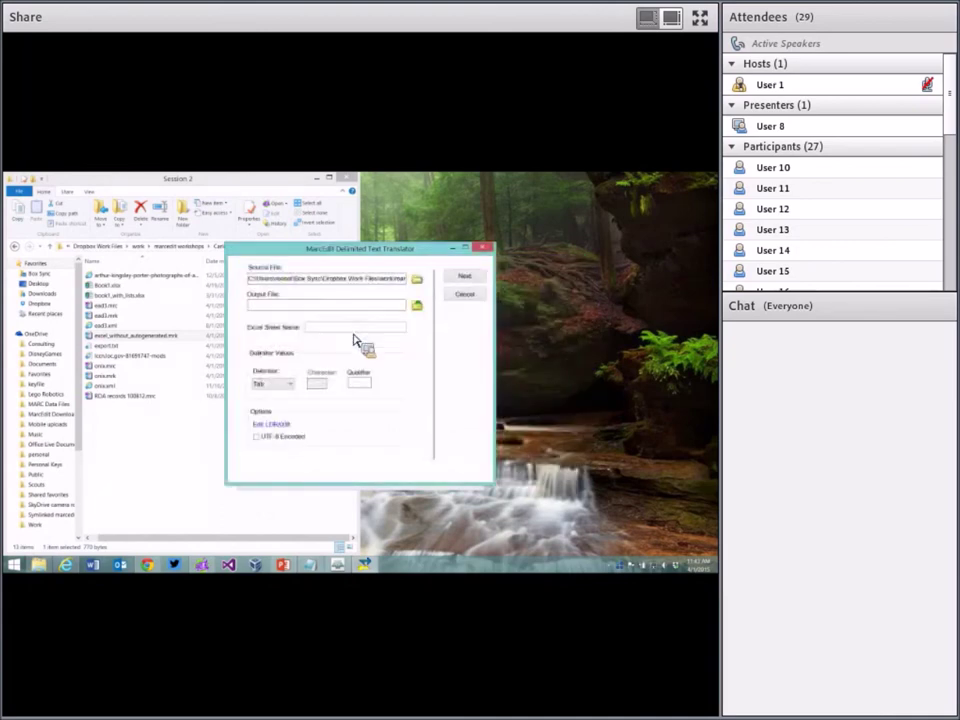
Name the output file autogenerated, set the Excel sheet name to Sheet1, and proceed to the field mapping
{"action": "left_click", "coordinate": [420, 310]}
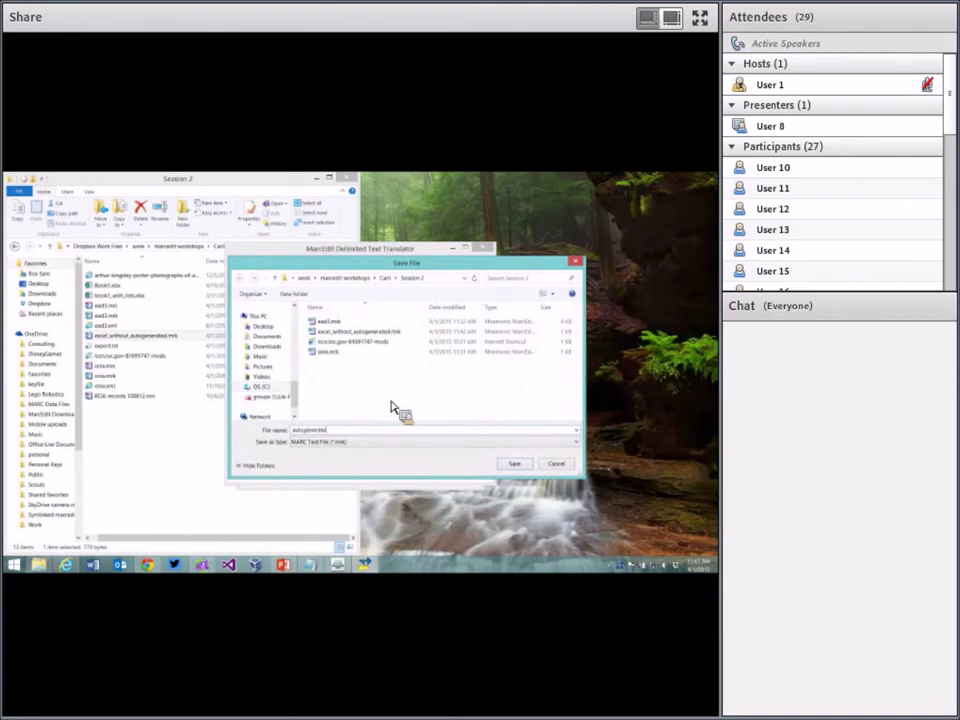
{"action": "key", "text": "Return"}
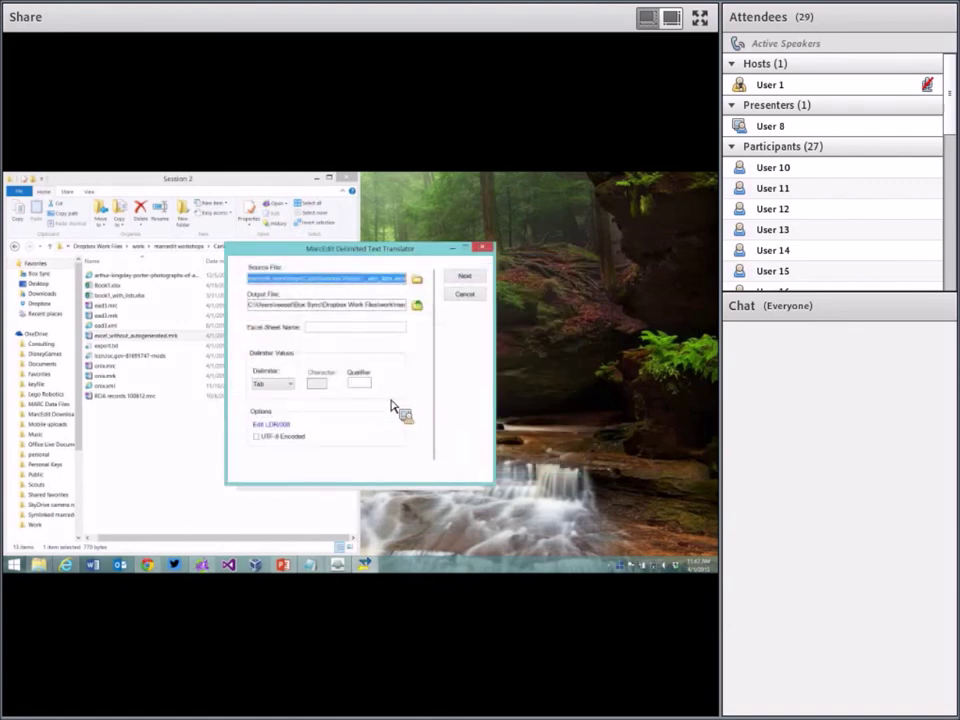
{"action": "left_click", "coordinate": [362, 334]}
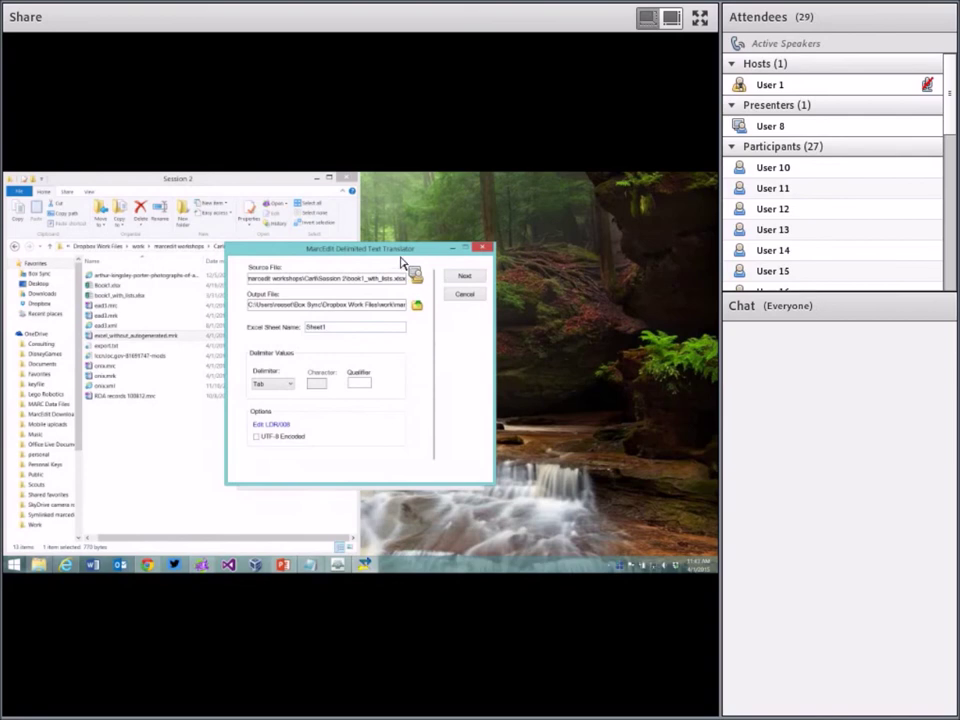
{"action": "left_click_drag", "start_coordinate": [200, 313], "coordinate": [333, 272]}
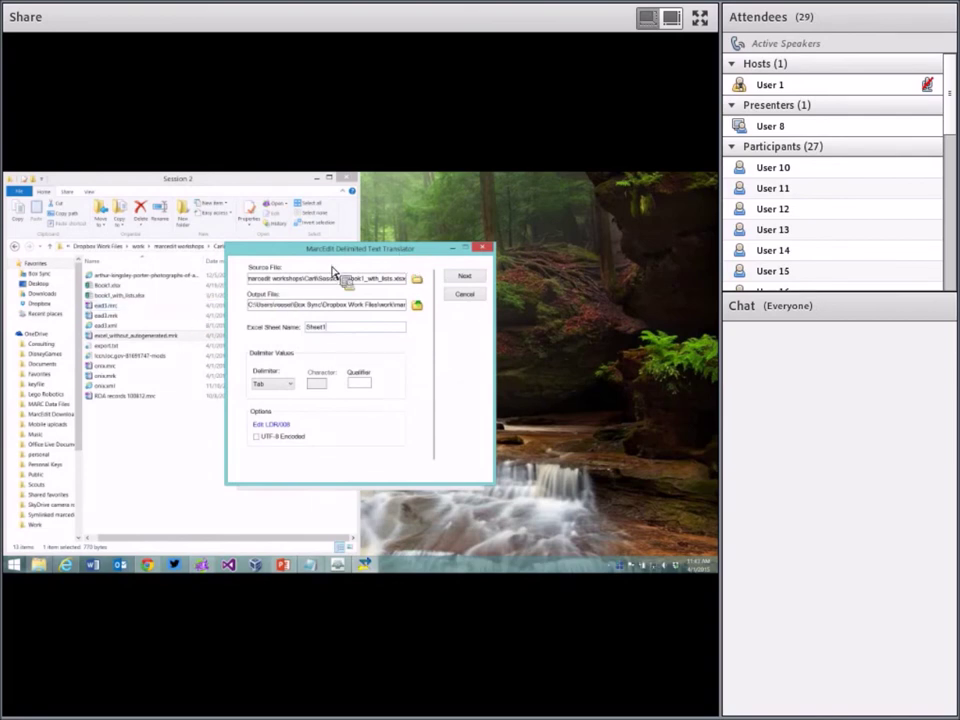
{"action": "left_click", "coordinate": [467, 281]}
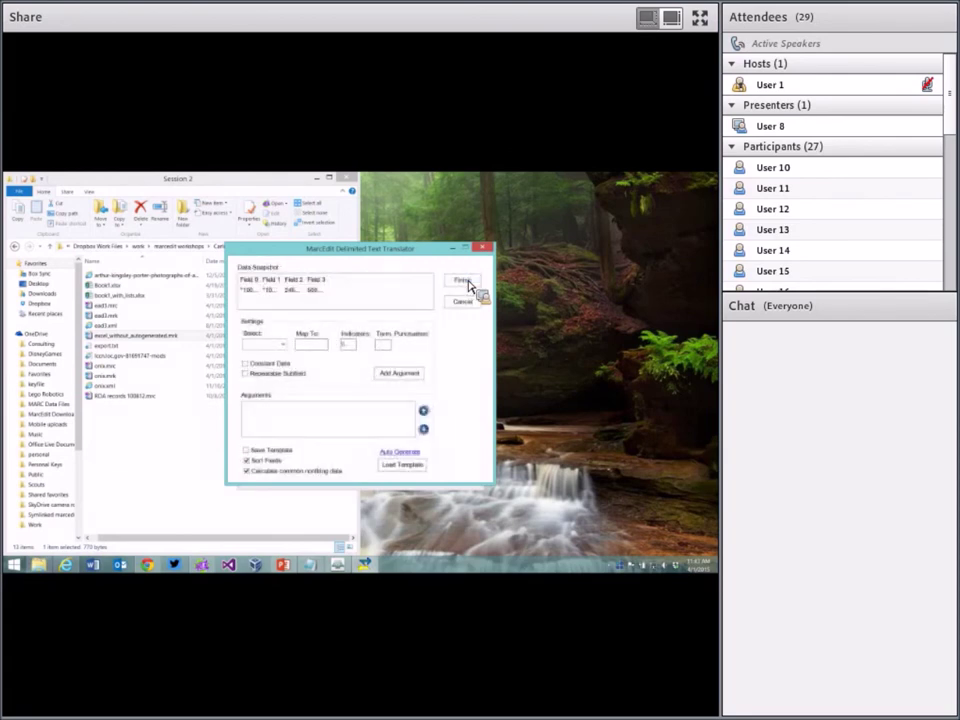
Auto-generate the mapping arguments from the spreadsheet's heading row and finish the translation
{"action": "left_click_drag", "start_coordinate": [259, 281], "coordinate": [302, 283]}
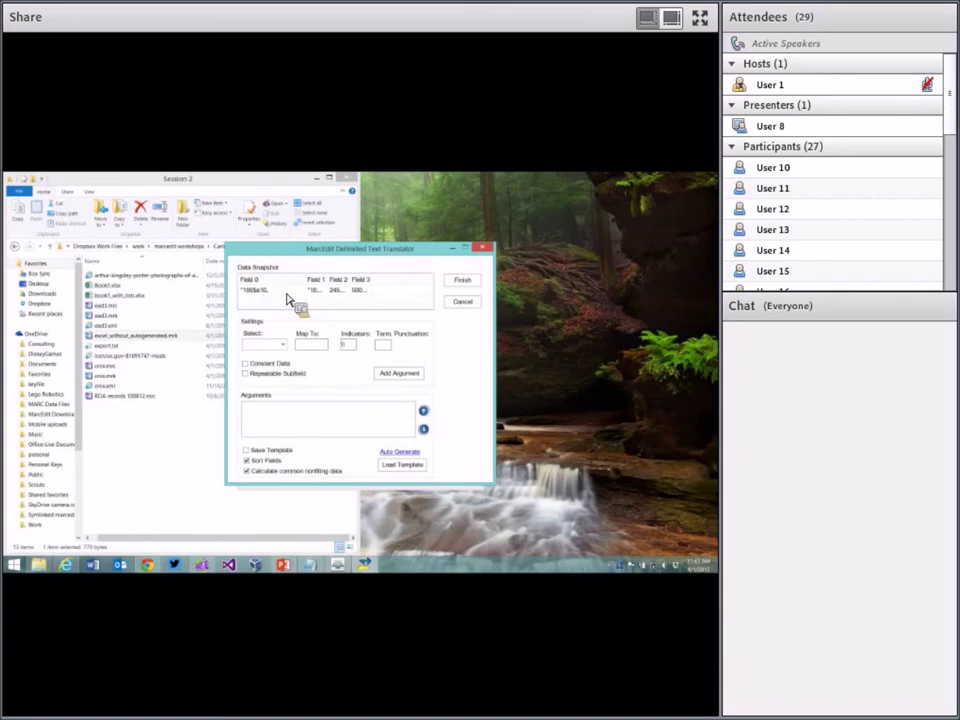
{"action": "left_click", "coordinate": [400, 452]}
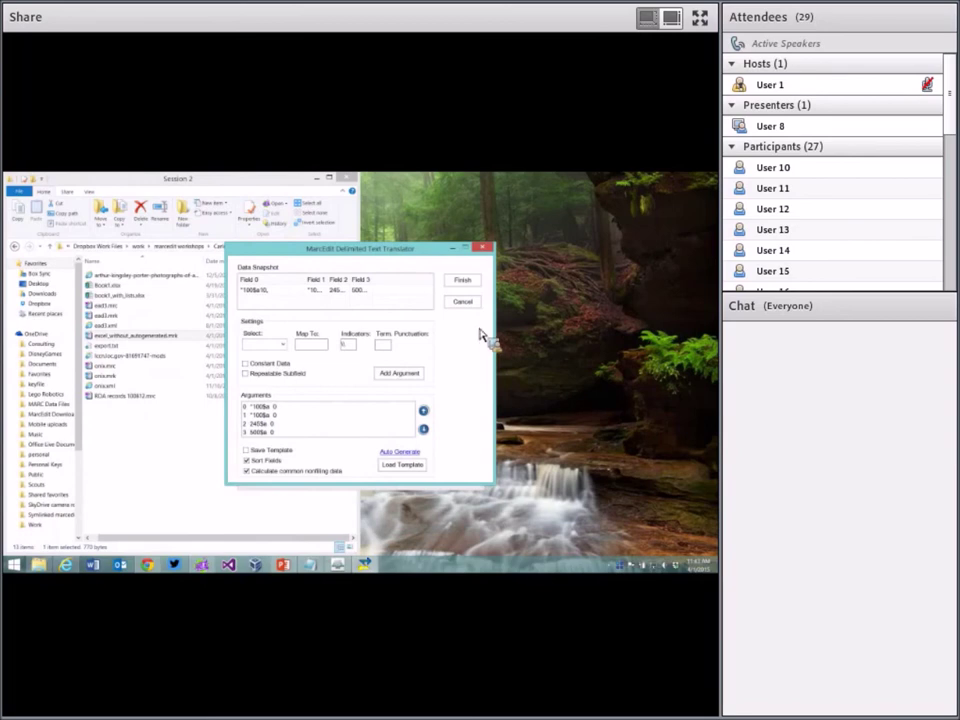
{"action": "left_click", "coordinate": [462, 282]}
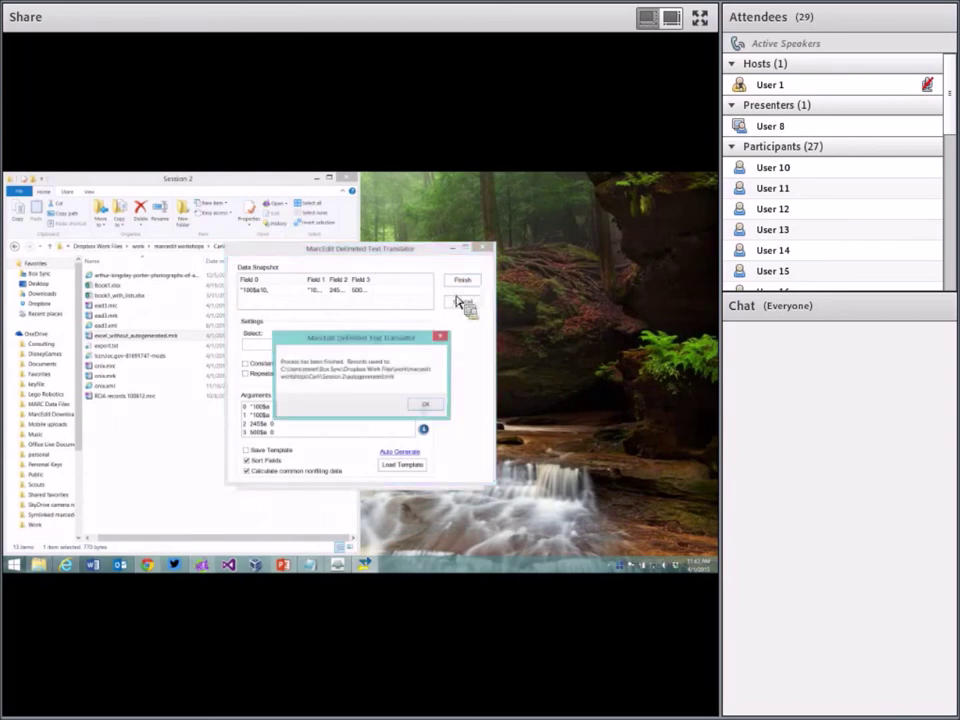
{"action": "left_click", "coordinate": [425, 407]}
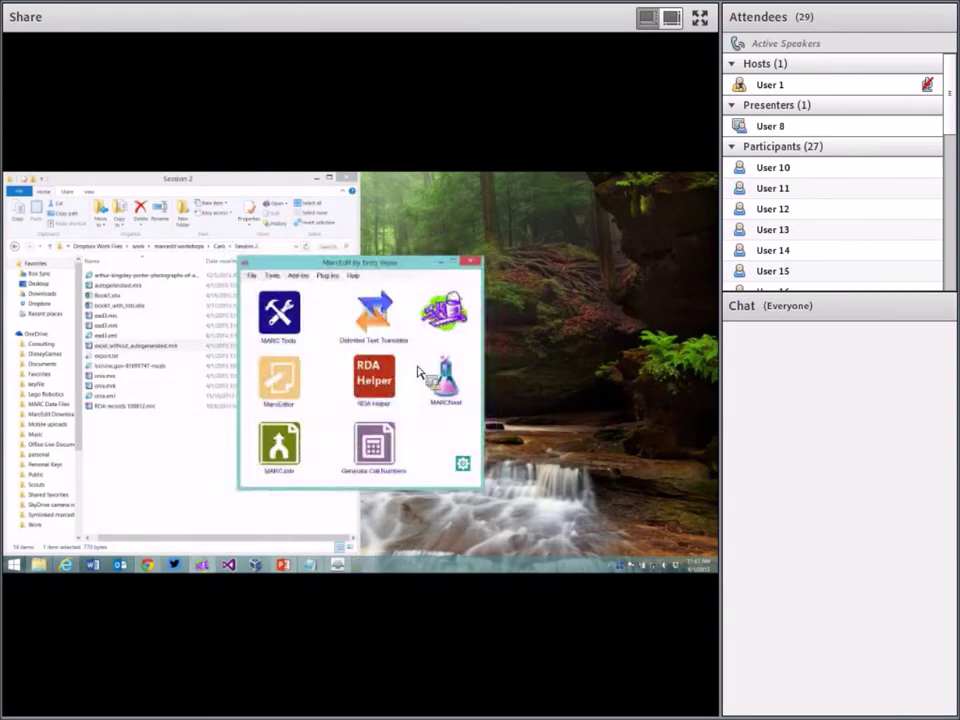
Close the MarcEdit main window and review the generated autogenerated.mrk in the MarcEditor
{"action": "left_click", "coordinate": [471, 262]}
{"action": "left_click_drag", "start_coordinate": [145, 345], "coordinate": [140, 355]}
{"action": "double_click", "coordinate": [133, 285]}
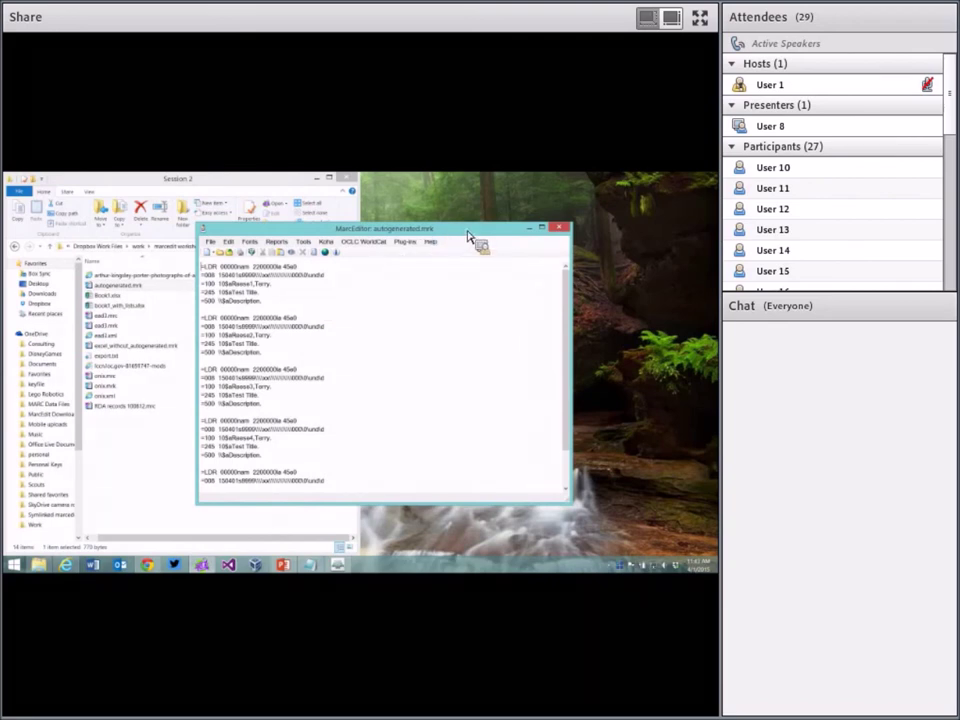
{"action": "left_click", "coordinate": [560, 228]}
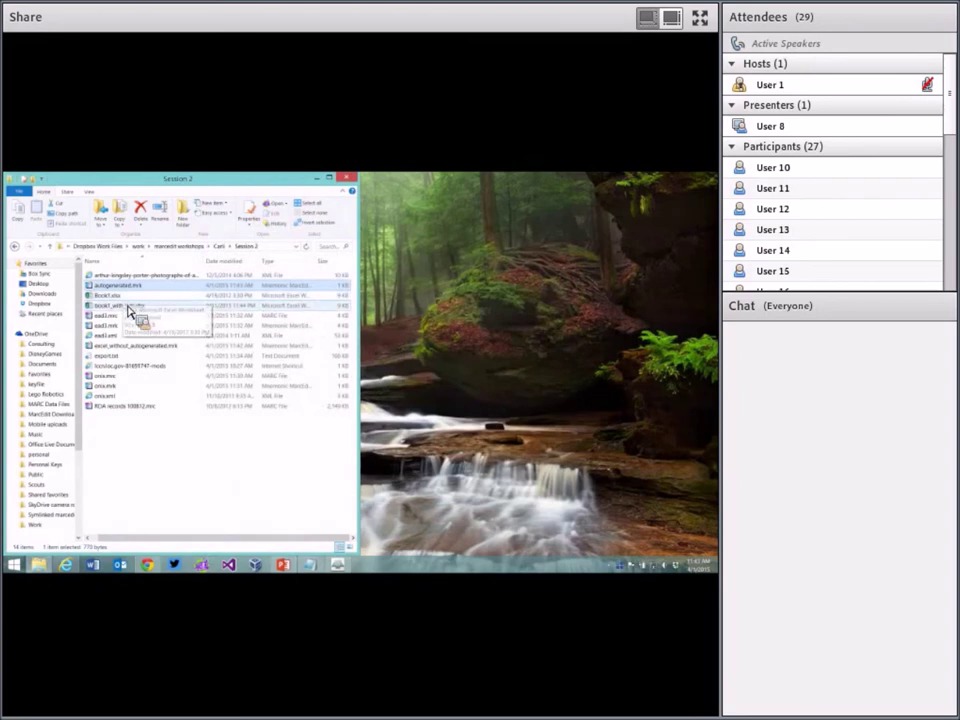
Open book1_with_lists.xlsx in Excel and examine the MARC mapping headings in cells A1 and B1
{"action": "left_click", "coordinate": [187, 310]}
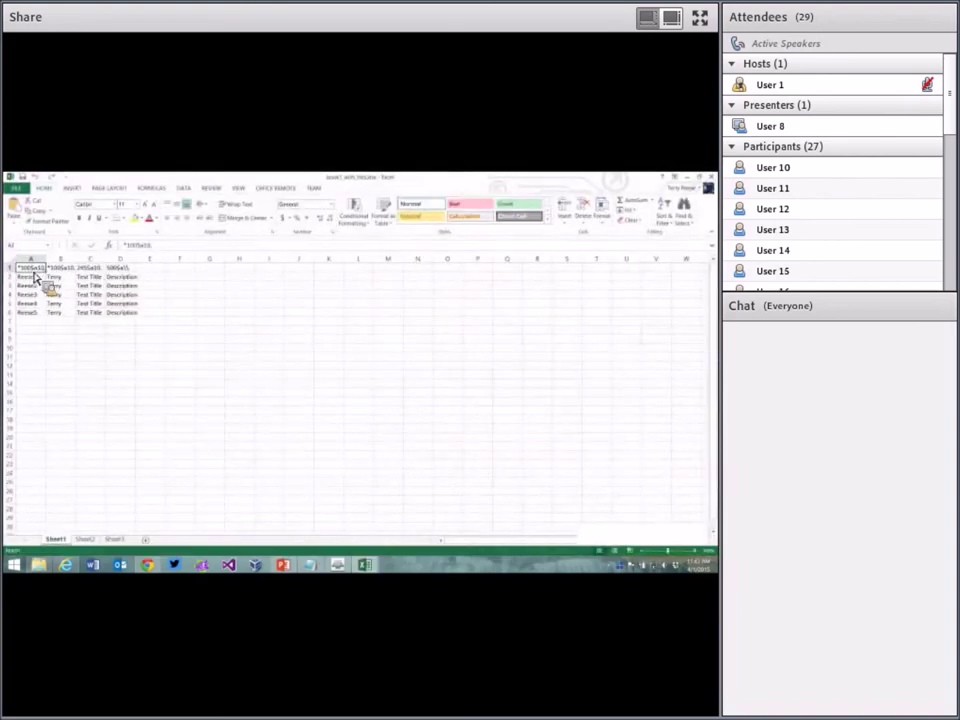
{"action": "left_click", "coordinate": [130, 246]}
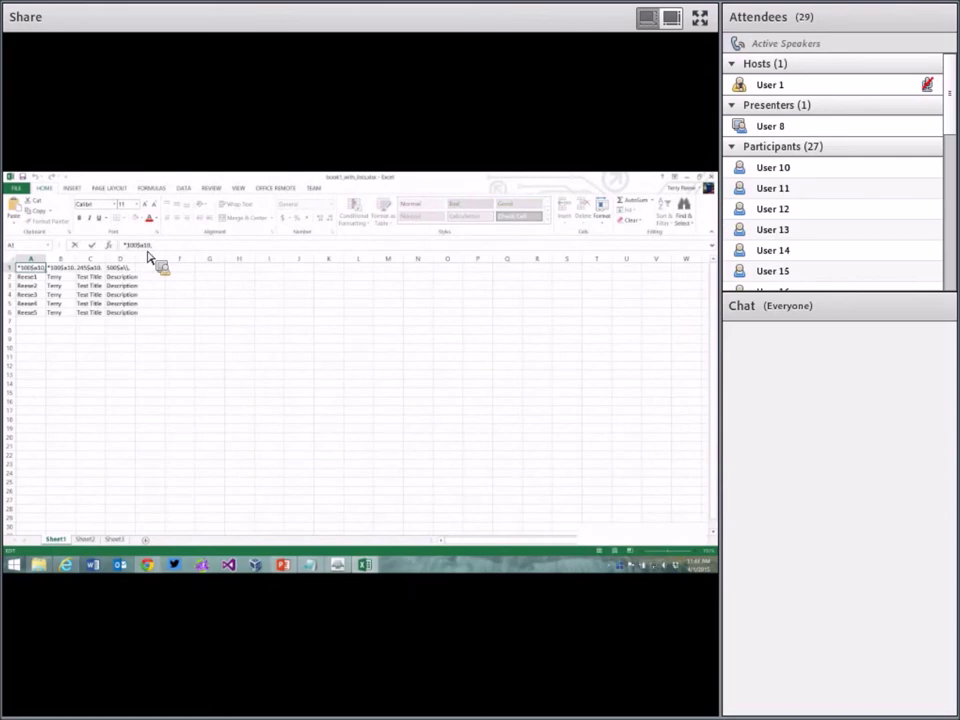
{"action": "left_click", "coordinate": [58, 270]}
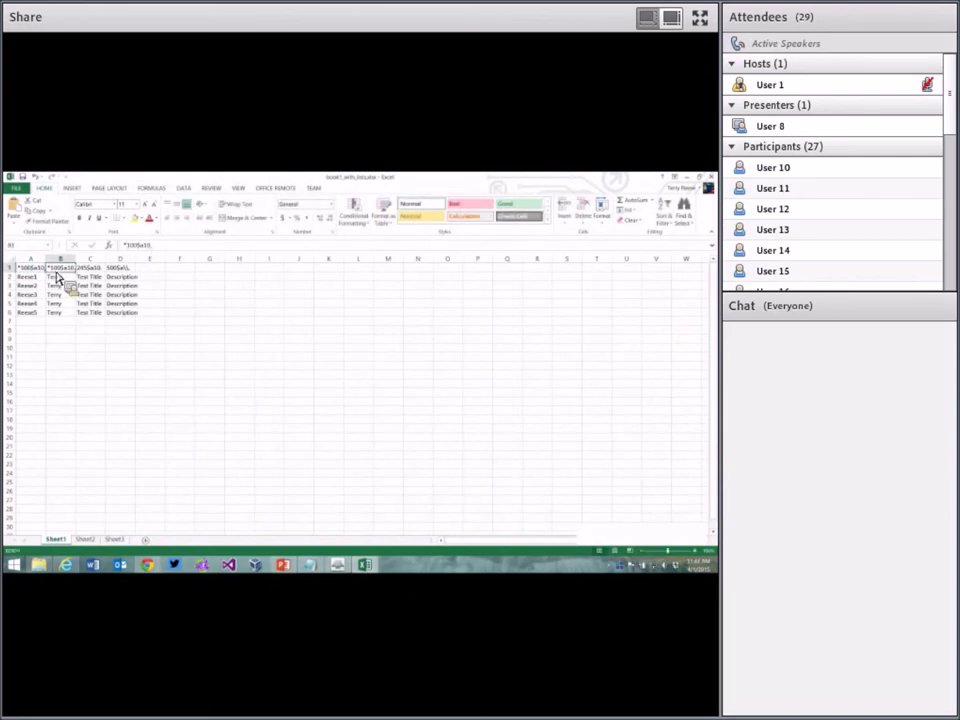
Try adding a second 500$a heading in E1 with a ** prefix on D1 and E1, discarding the changes on closing
{"action": "left_click_drag", "start_coordinate": [58, 277], "coordinate": [168, 279]}
{"action": "type", "text": "400"}
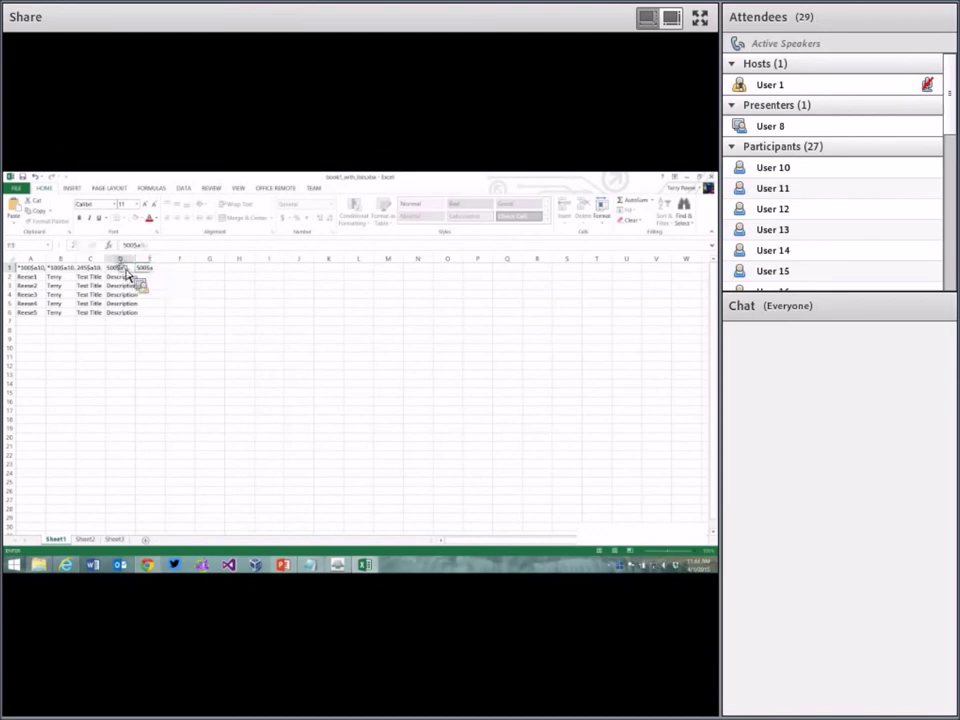
{"action": "left_click", "coordinate": [124, 271]}
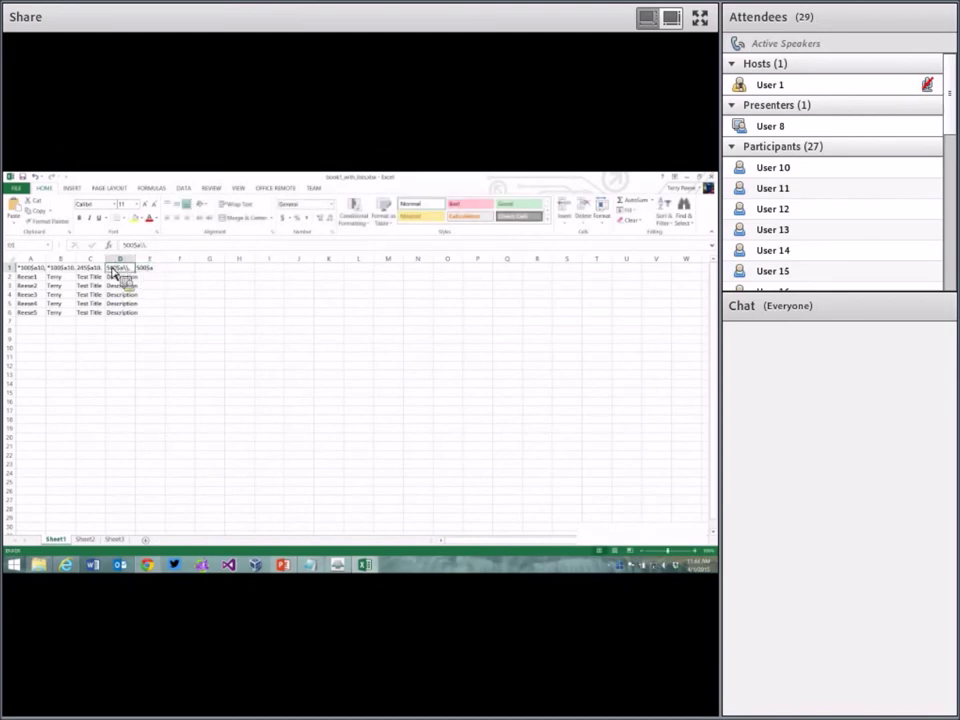
{"action": "left_click", "coordinate": [140, 246]}
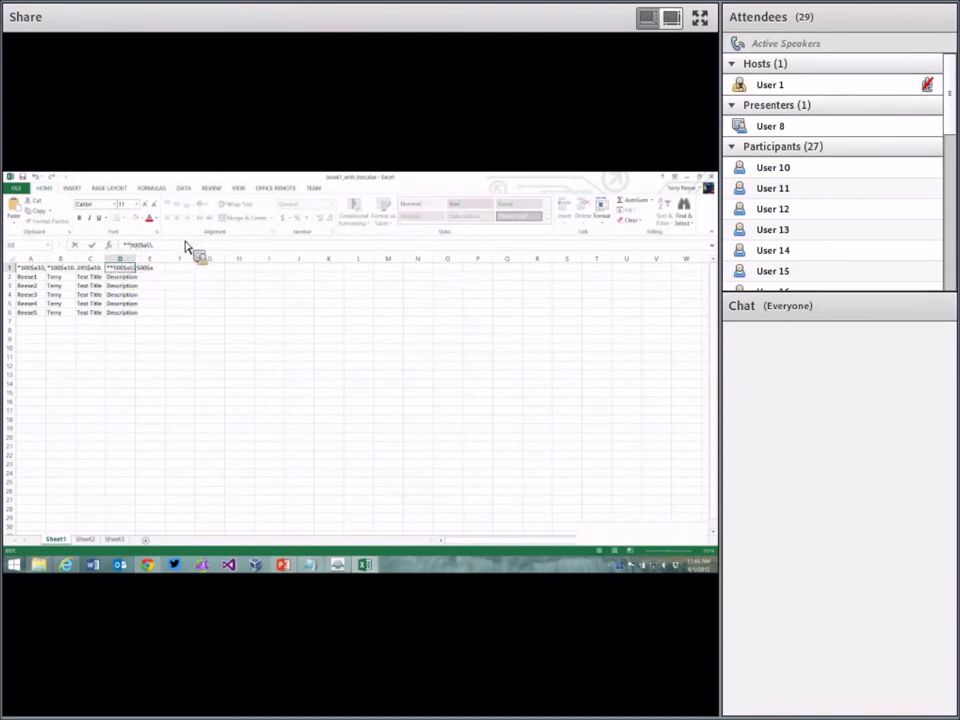
{"action": "left_click", "coordinate": [147, 268]}
{"action": "double_click", "coordinate": [147, 268]}
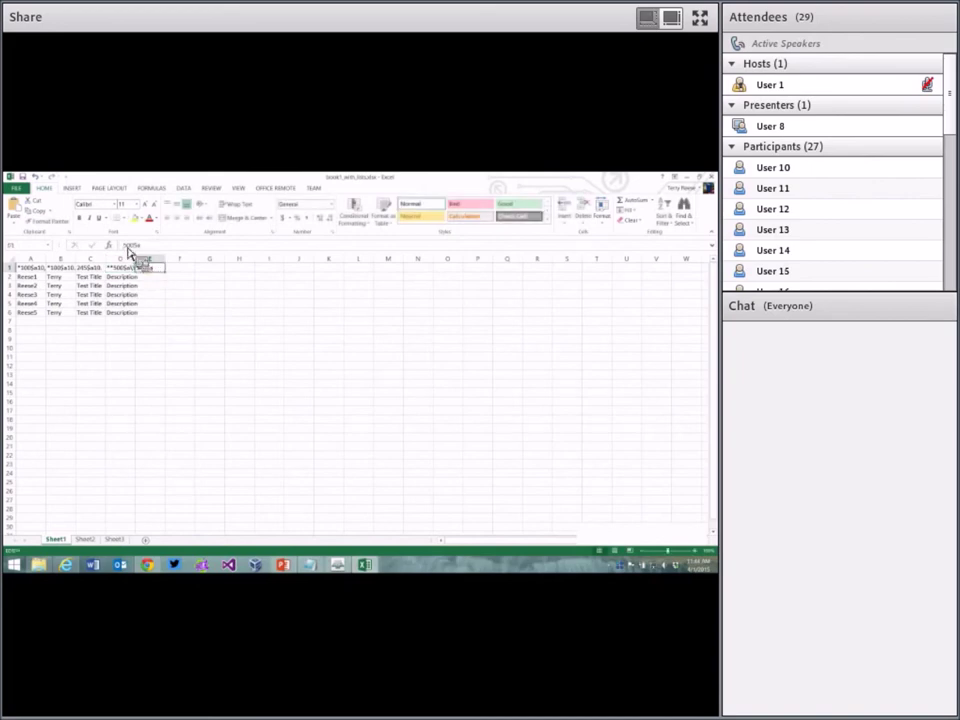
{"action": "type", "text": "**"}
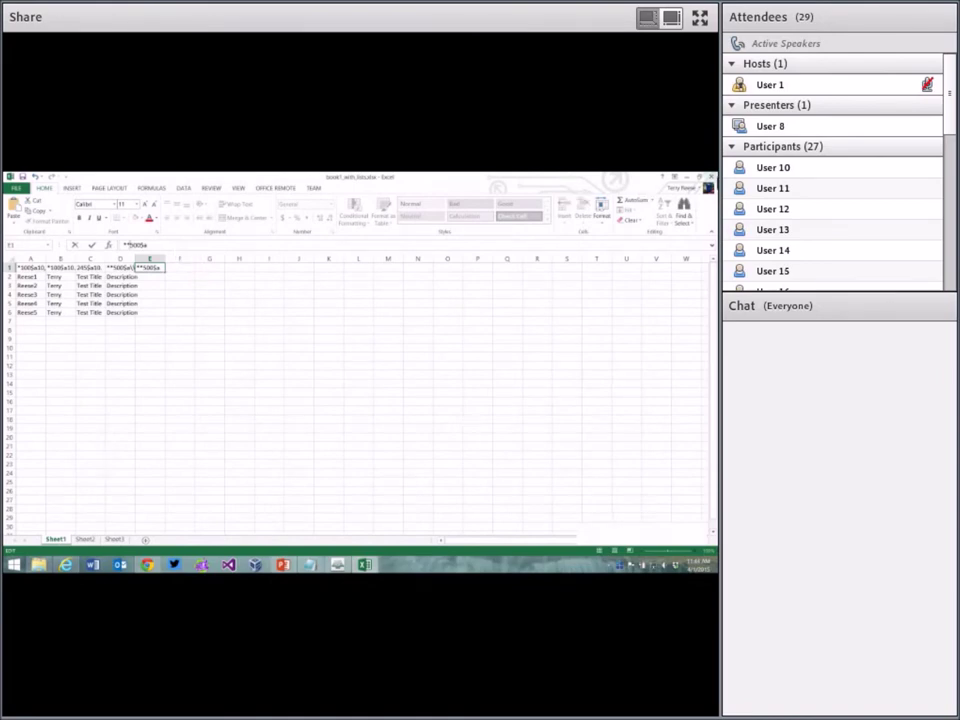
{"action": "left_click", "coordinate": [709, 177]}
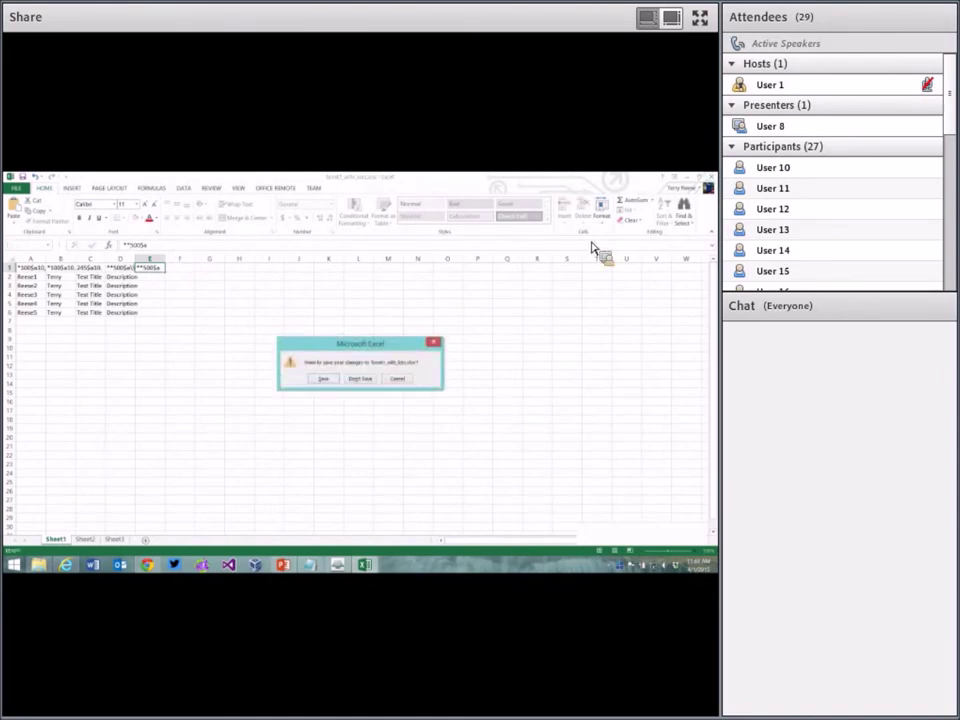
{"action": "left_click", "coordinate": [370, 382]}
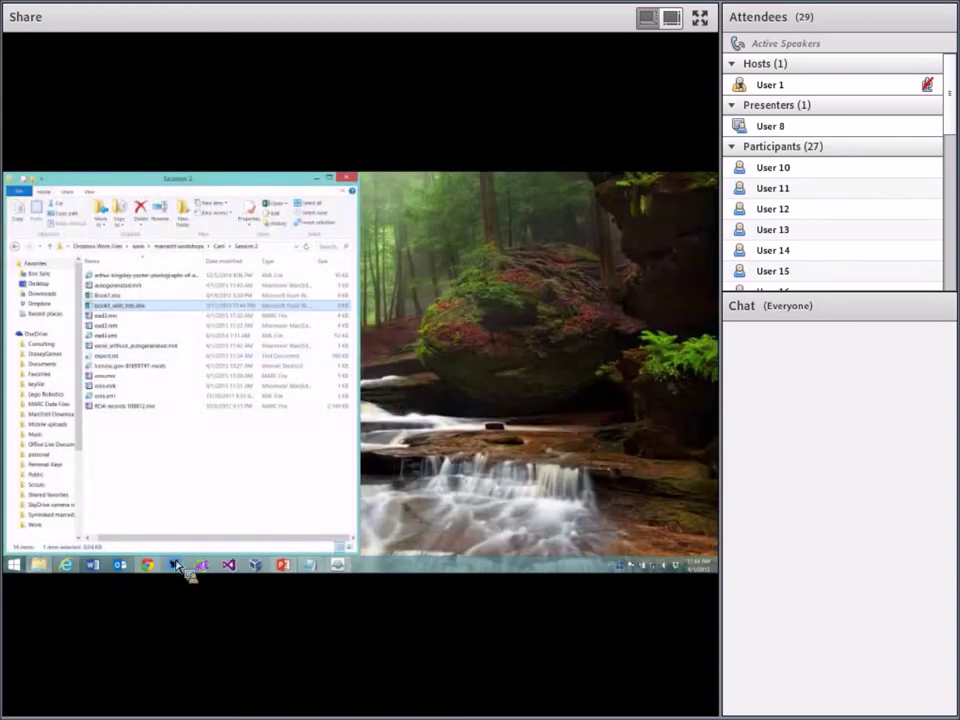
Switch to the PowerPoint presentation and run the slide show from the Delimited Text Translator slide to its end
{"action": "left_click", "coordinate": [284, 563]}
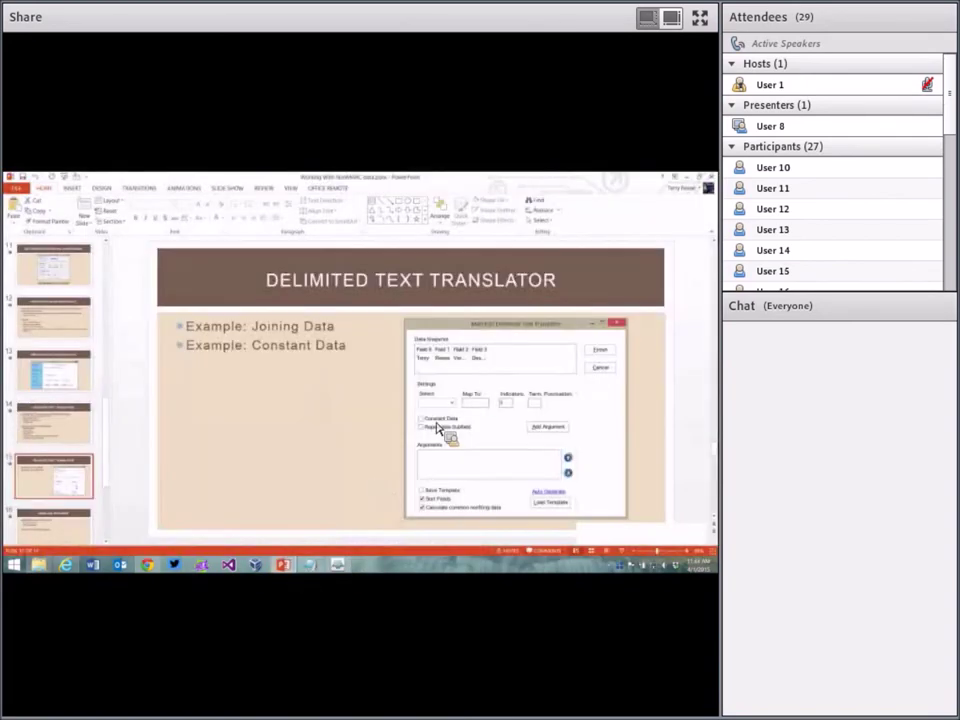
{"action": "left_click", "coordinate": [621, 551]}
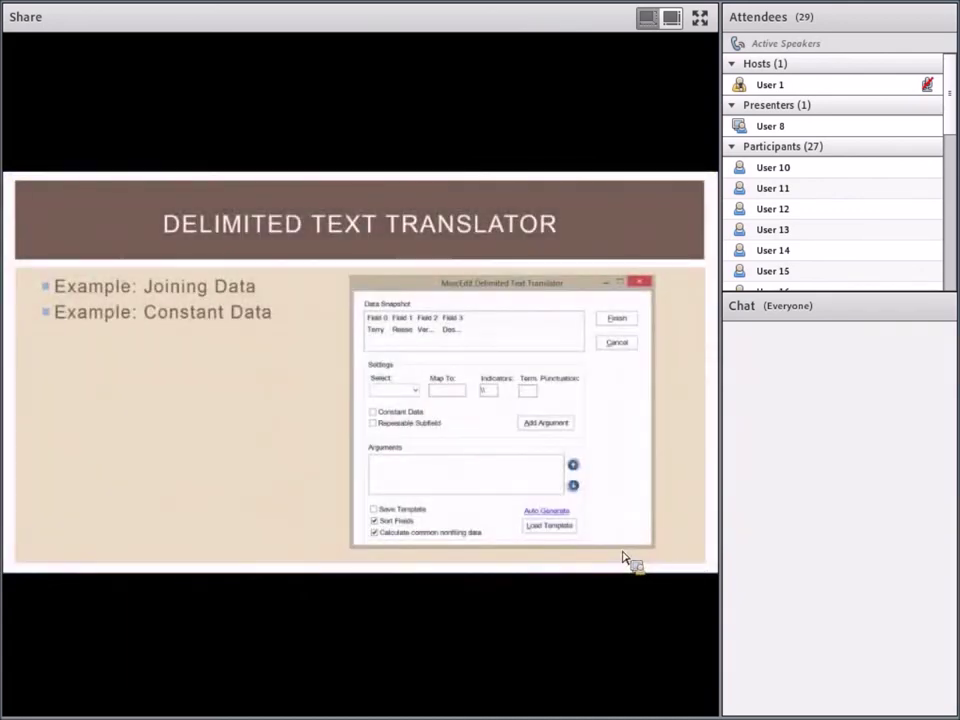
{"action": "left_click", "coordinate": [621, 557]}
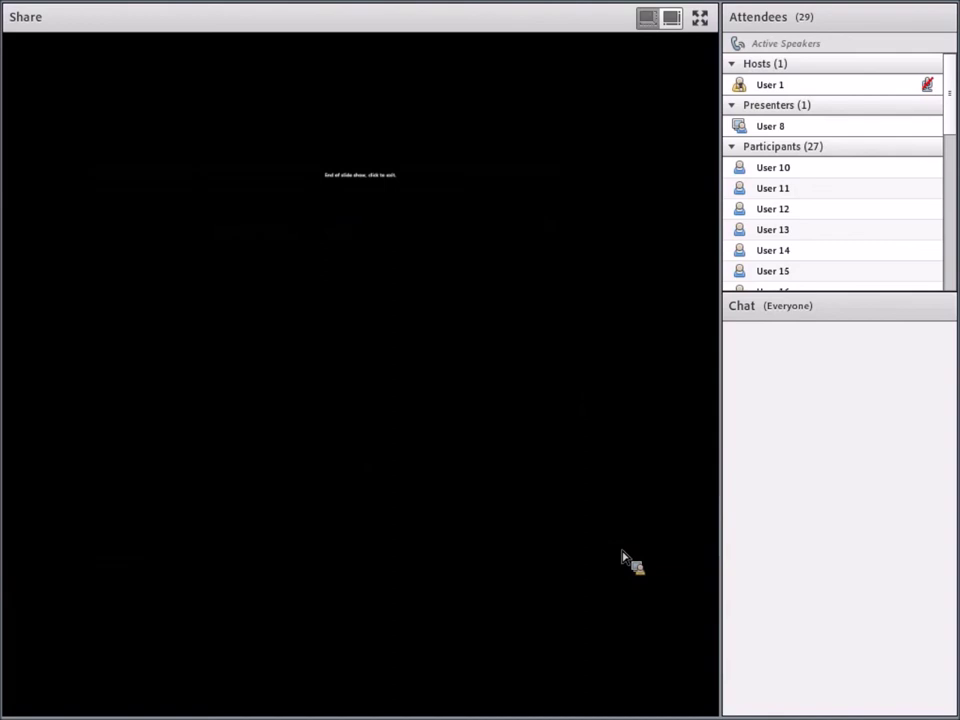
{"action": "left_click", "coordinate": [621, 557]}
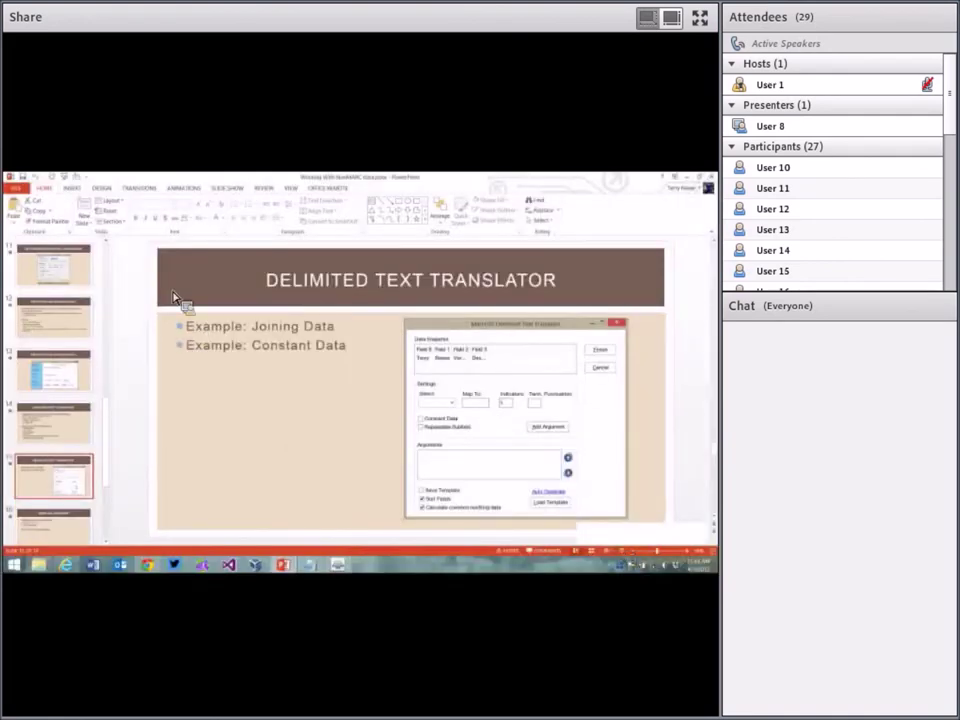
Extend the slide range in the slide show setup so the show continues past slide 15
{"action": "left_click", "coordinate": [227, 188]}
{"action": "left_click", "coordinate": [142, 215]}
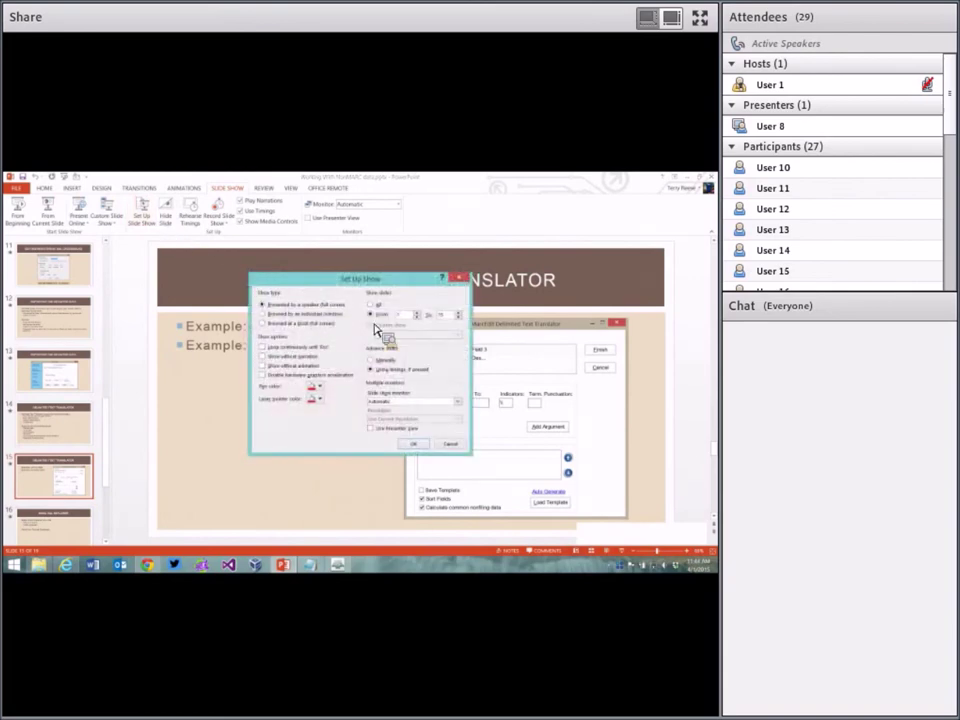
{"action": "double_click", "coordinate": [441, 315]}
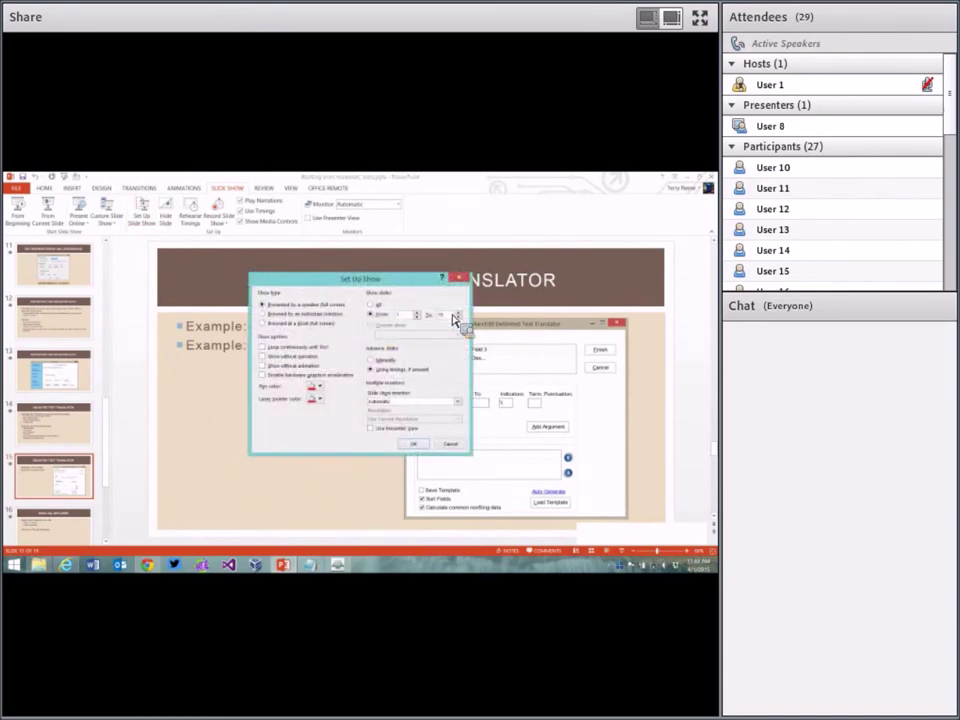
{"action": "left_click", "coordinate": [448, 444]}
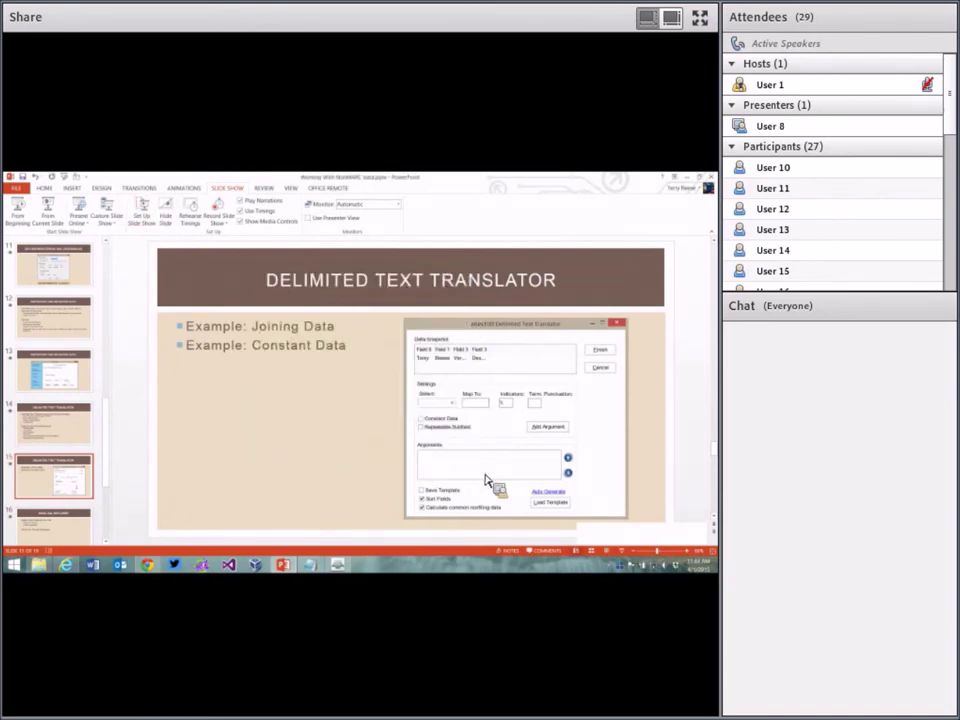
Present from the current slide, advance to the MARC SQL Explorer slide, and exit the slide show
{"action": "left_click", "coordinate": [610, 551]}
{"action": "left_click", "coordinate": [620, 560]}
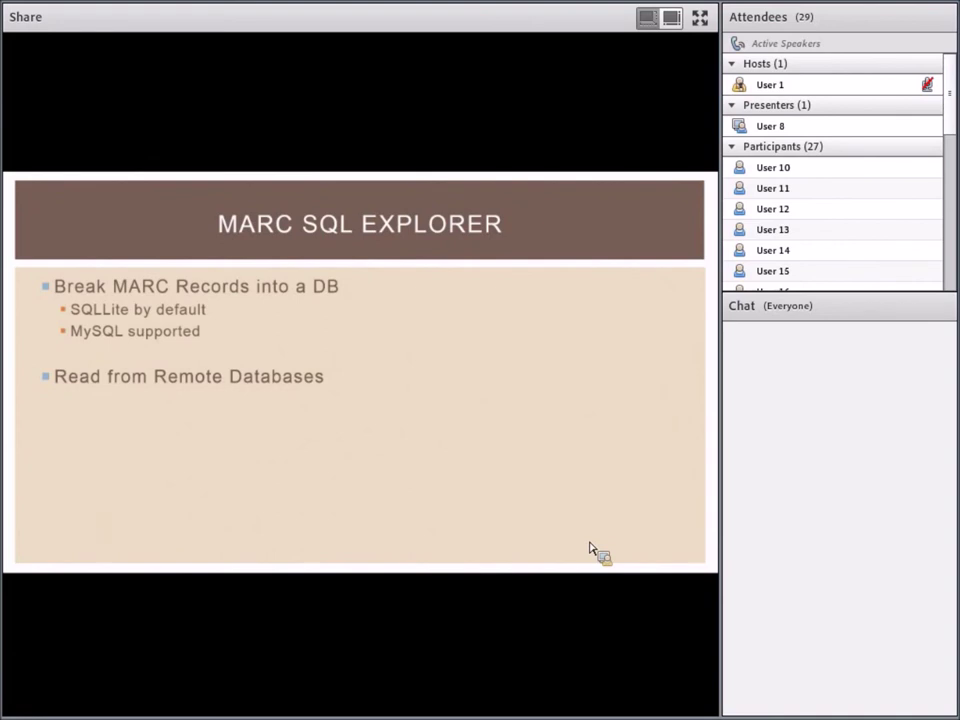
{"action": "key", "text": "Escape"}
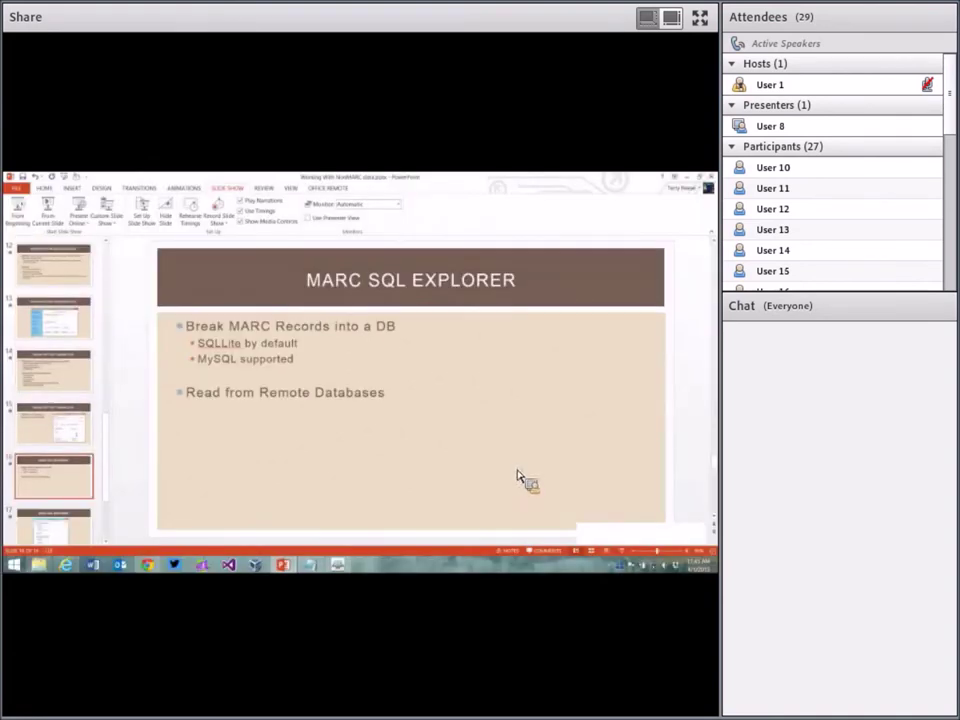
Minimize the PowerPoint presentation, switch to MarcEdit and open the MARC SQL Explorer
{"action": "left_click", "coordinate": [676, 177]}
{"action": "left_click", "coordinate": [203, 566]}
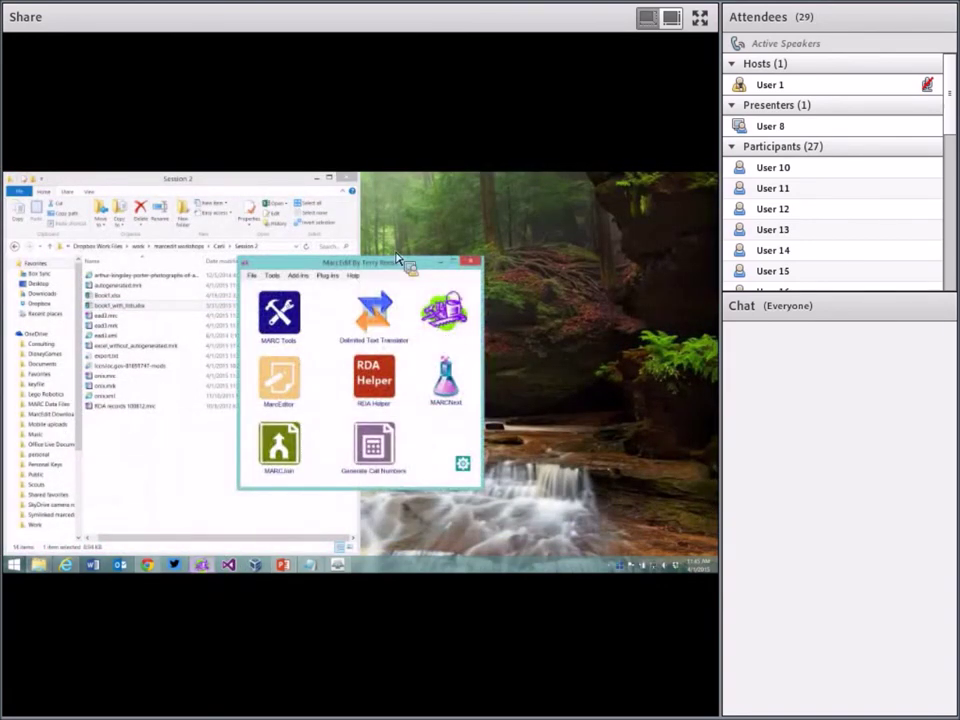
{"action": "left_click", "coordinate": [299, 275]}
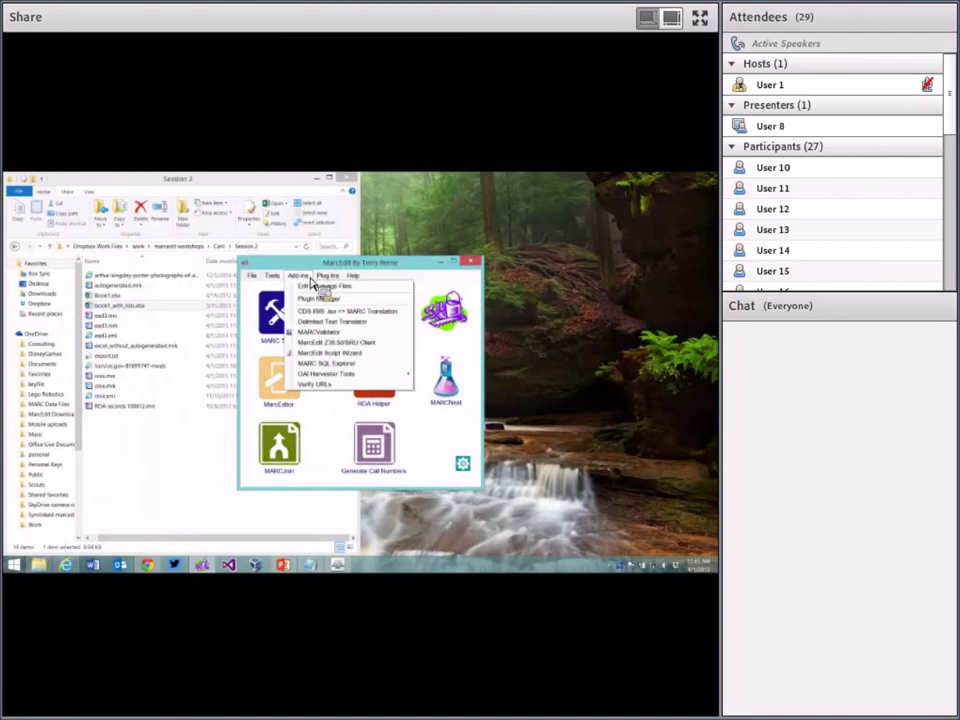
{"action": "left_click", "coordinate": [335, 363]}
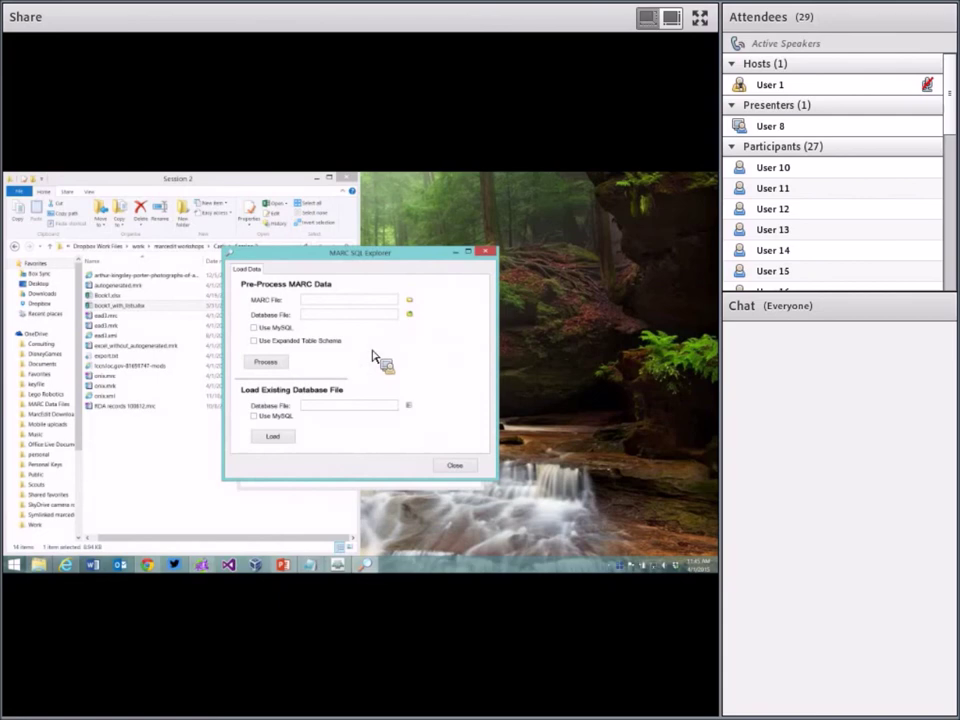
Choose RDA records 100812.mrc in the Session 2 folder as the MARC file to pre-process, reusing the folder's copied path
{"action": "left_click", "coordinate": [411, 301]}
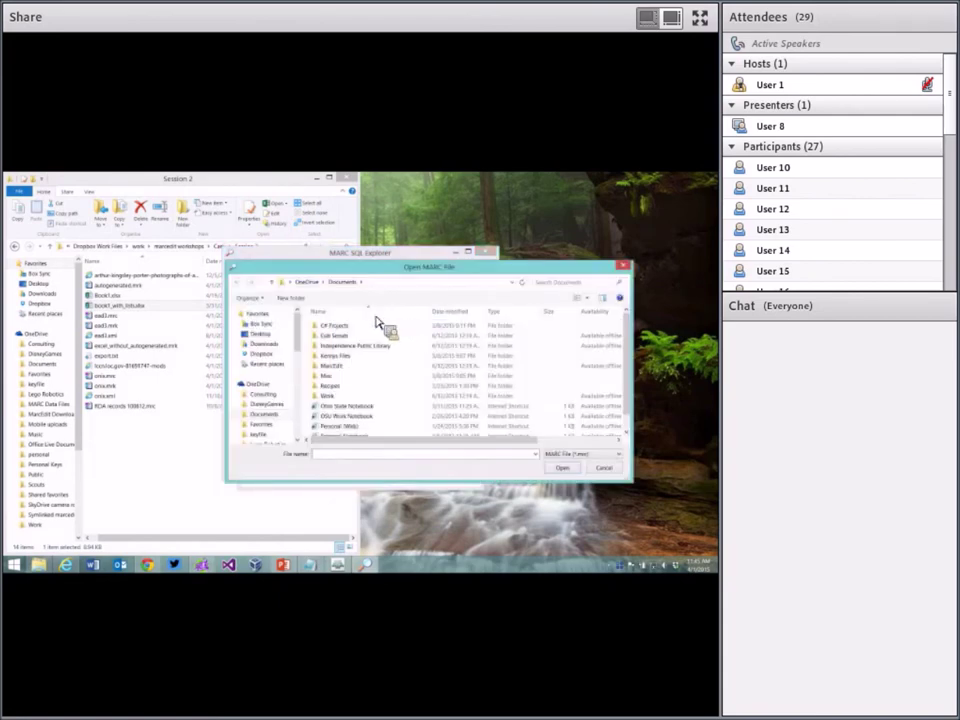
{"action": "left_click", "coordinate": [175, 250]}
{"action": "left_click", "coordinate": [175, 250]}
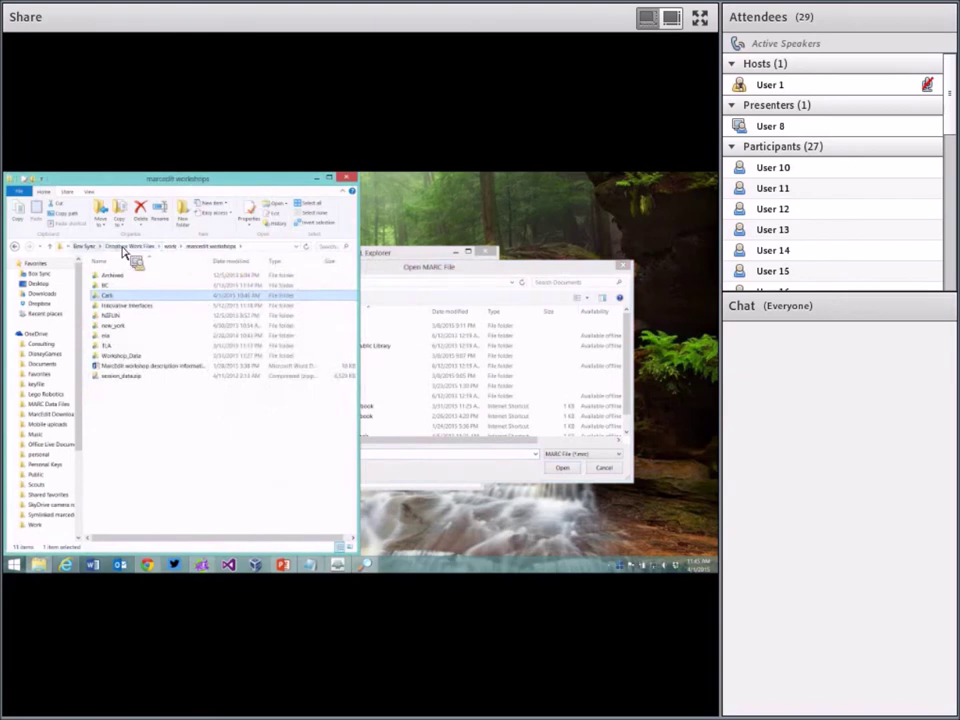
{"action": "left_click", "coordinate": [28, 248]}
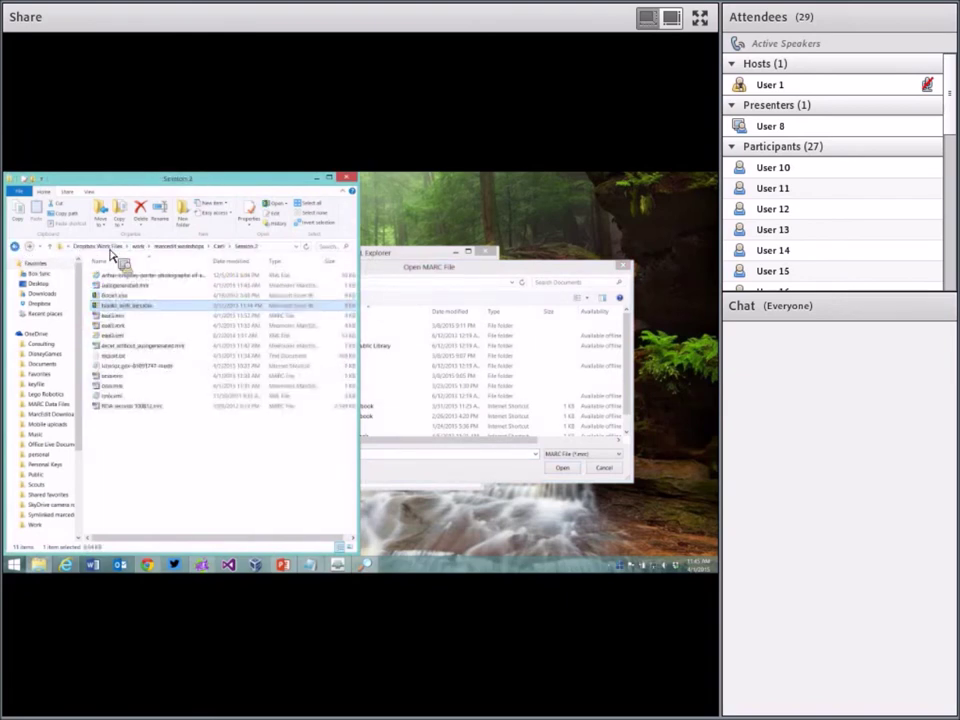
{"action": "left_click", "coordinate": [279, 250]}
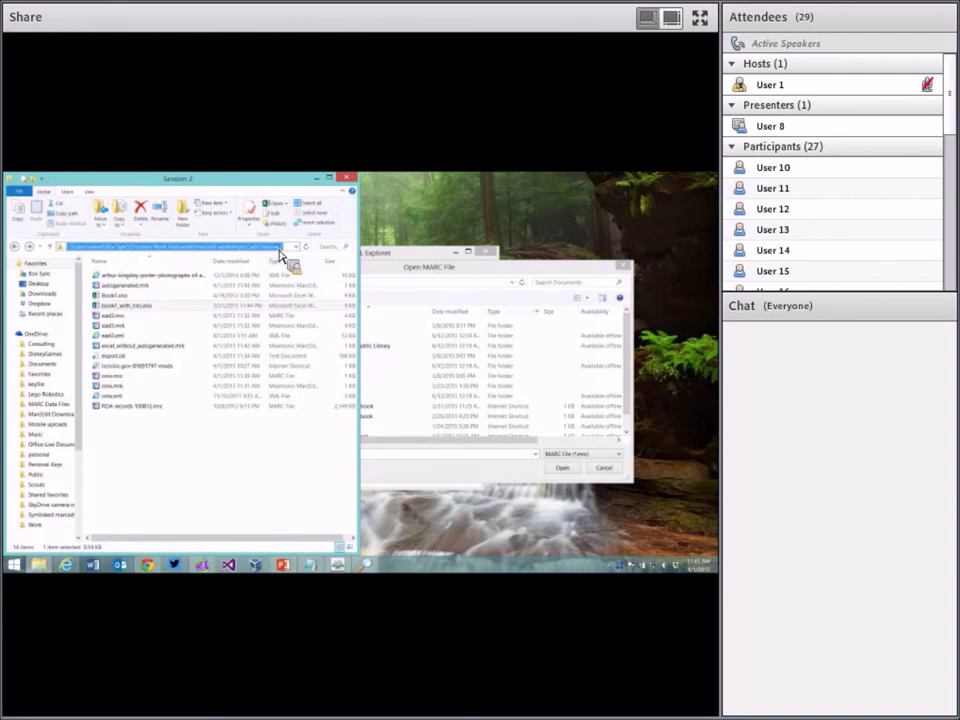
{"action": "left_click", "coordinate": [427, 462]}
{"action": "key", "text": "ctrl+v"}
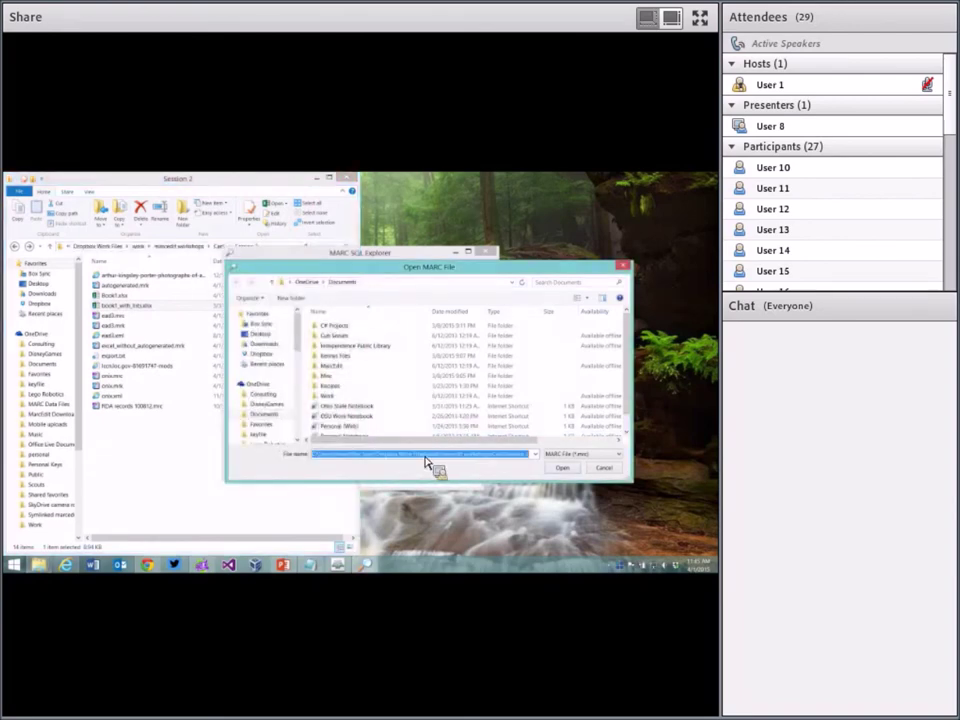
{"action": "key", "text": "Return"}
{"action": "left_click", "coordinate": [368, 358]}
{"action": "double_click", "coordinate": [368, 360]}
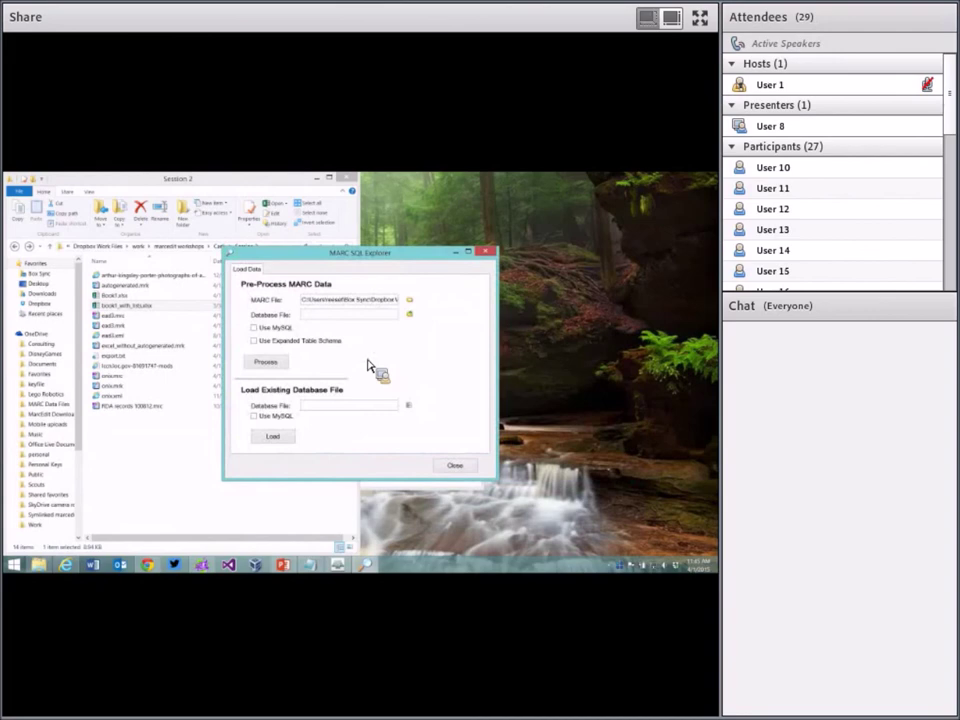
Process the MARC file into a new database named dbtest.db in the Session 2 folder, using the expanded table schema
{"action": "left_click", "coordinate": [411, 314]}
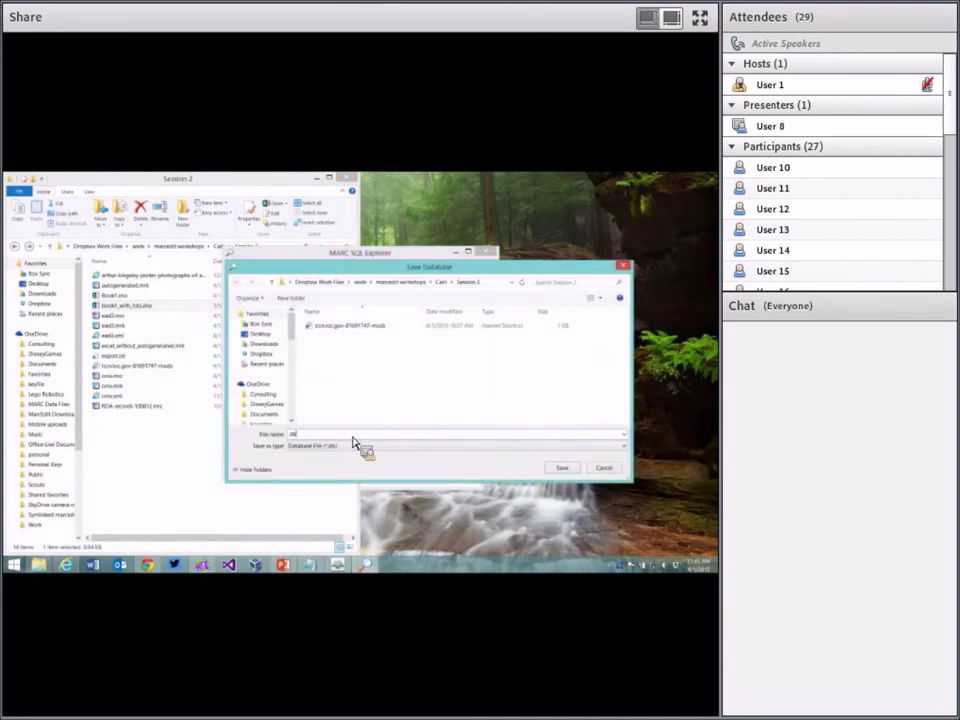
{"action": "key", "text": "Return"}
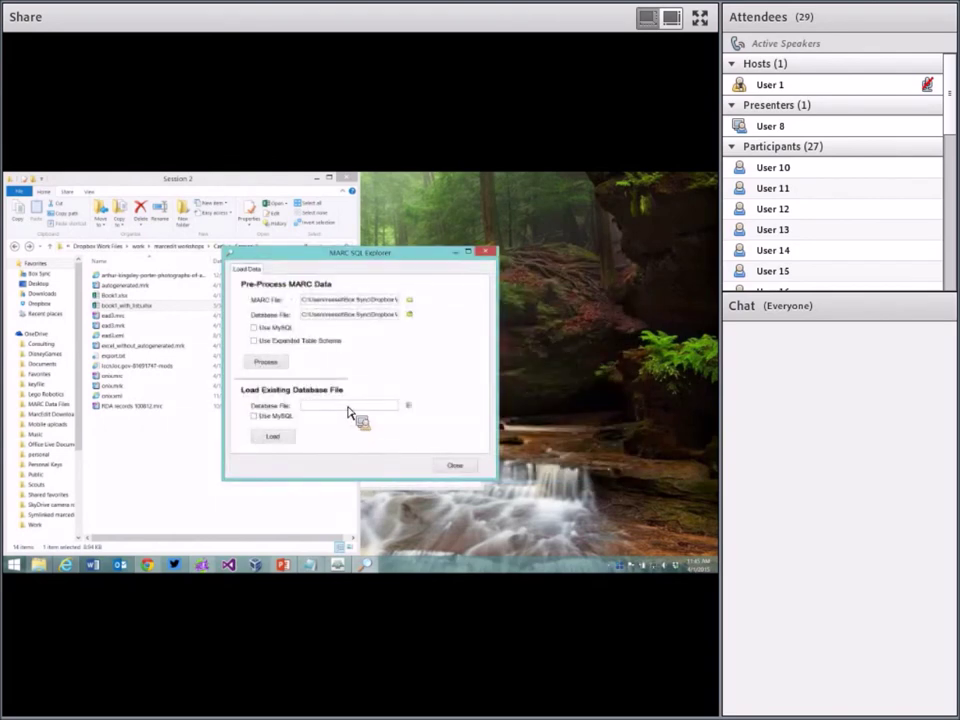
{"action": "left_click", "coordinate": [255, 341]}
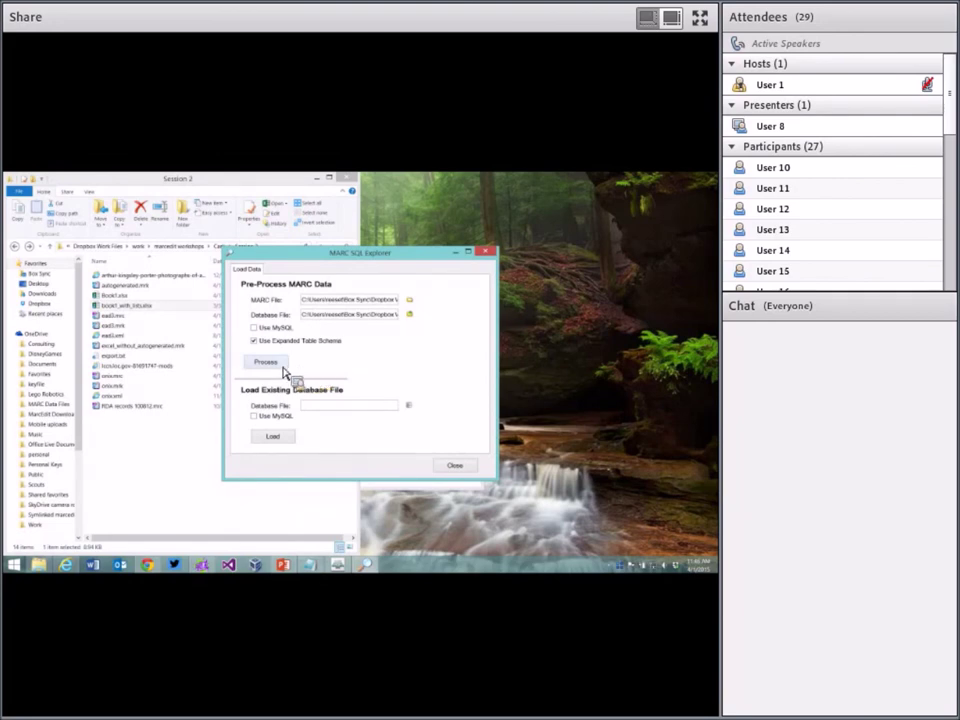
{"action": "left_click", "coordinate": [282, 366]}
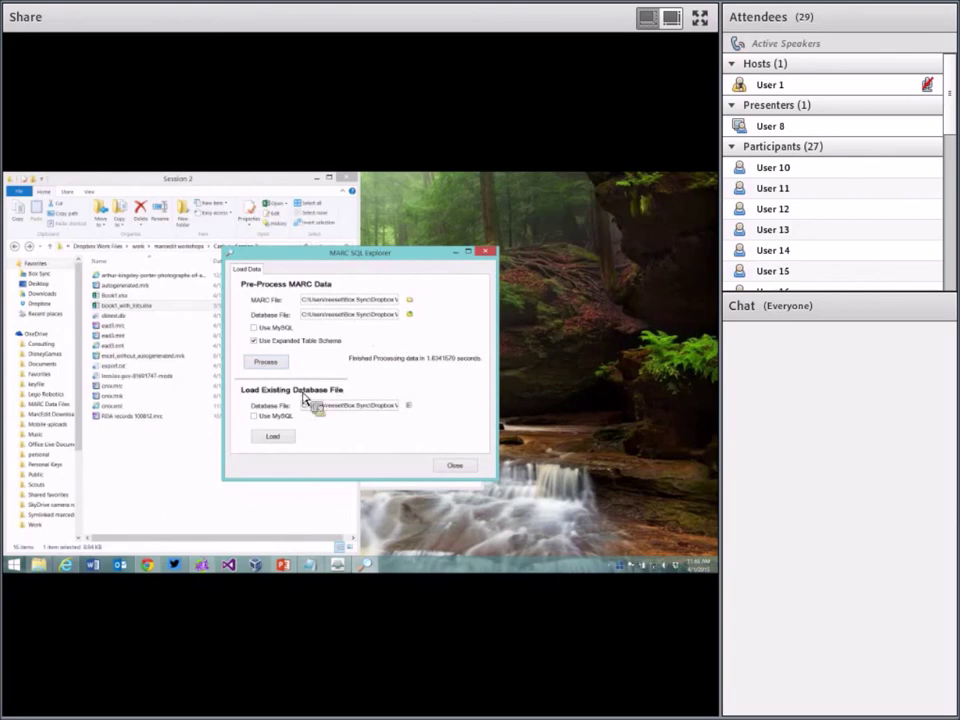
Load the processed database and examine its table structure, resizing the columns to read the schema of MARC_DB
{"action": "left_click", "coordinate": [274, 440]}
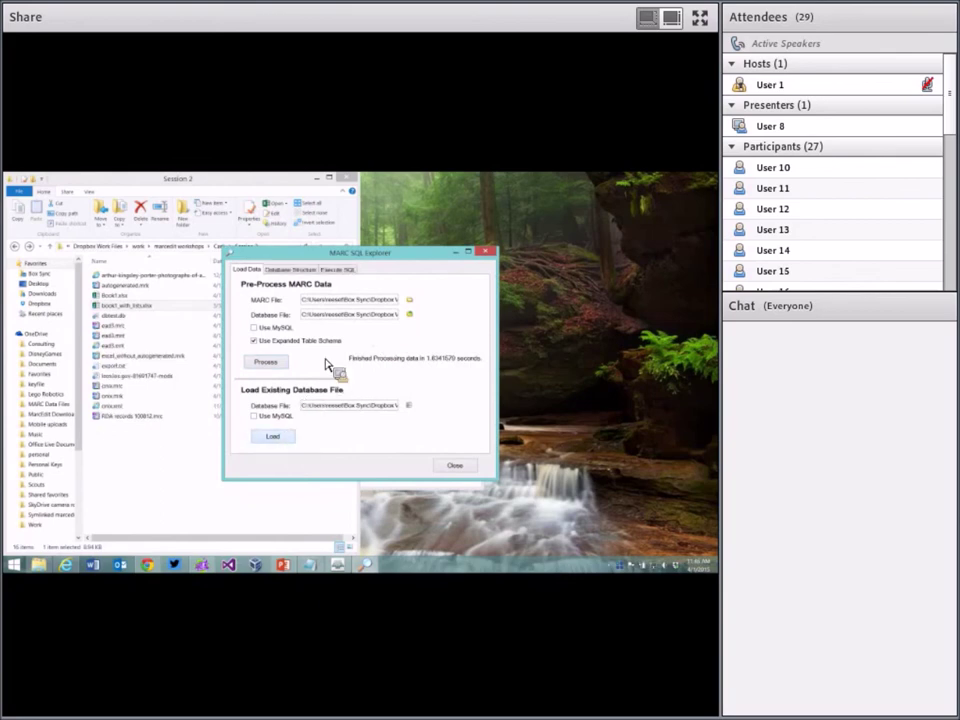
{"action": "left_click", "coordinate": [294, 269]}
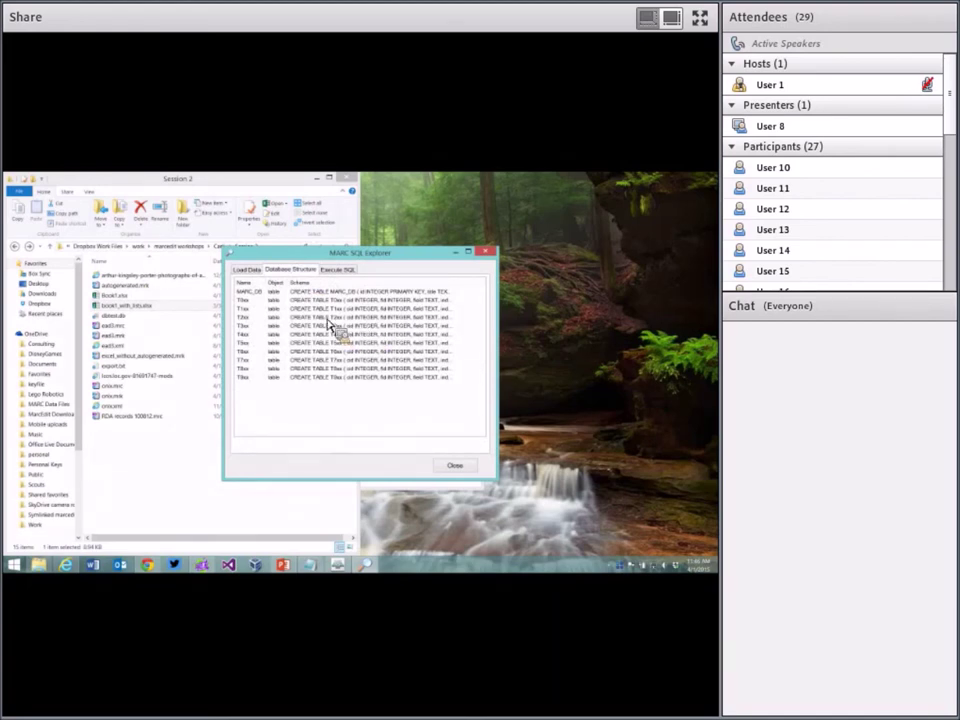
{"action": "left_click_drag", "start_coordinate": [272, 284], "coordinate": [281, 285]}
{"action": "left_click", "coordinate": [268, 293]}
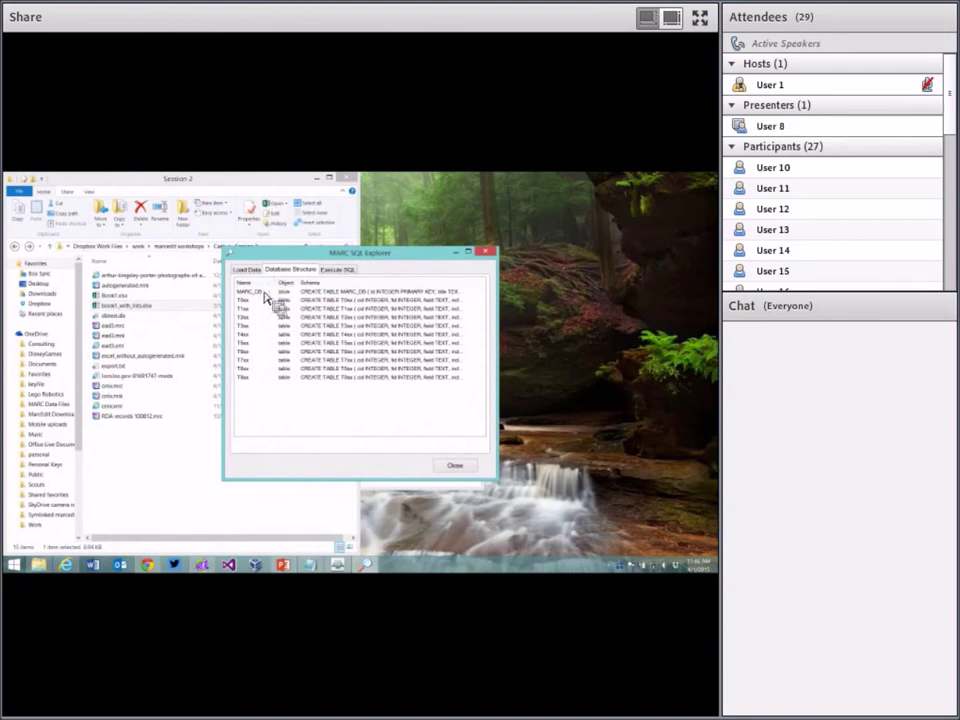
{"action": "left_click_drag", "start_coordinate": [273, 297], "coordinate": [368, 300]}
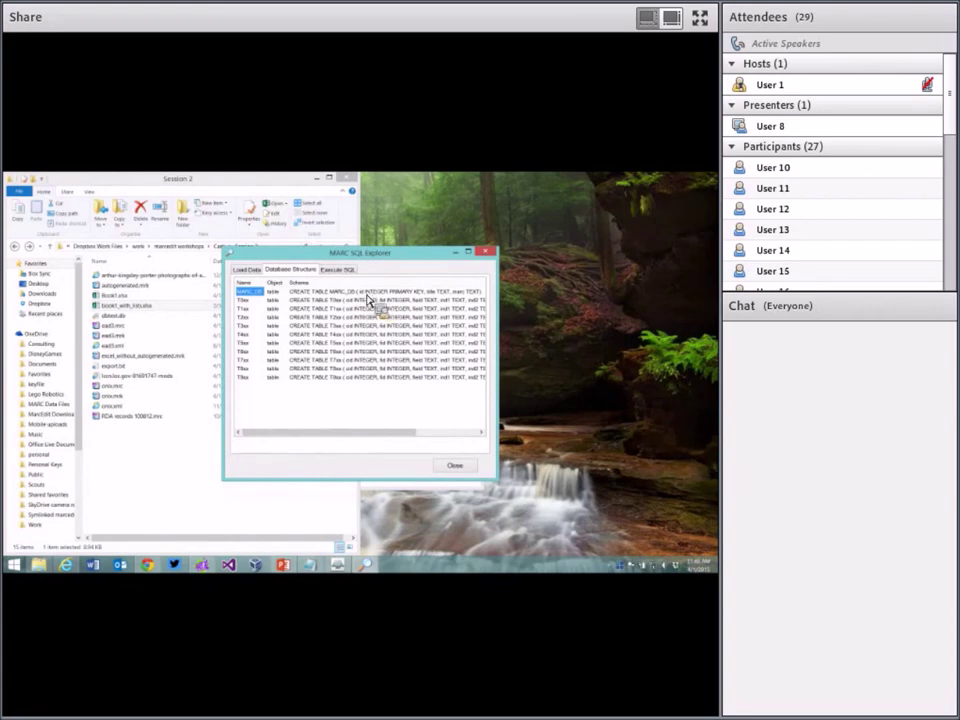
Run the SQL query "Select * from MARC_DB limit 0,10" and browse the returned rows
{"action": "left_click", "coordinate": [336, 270]}
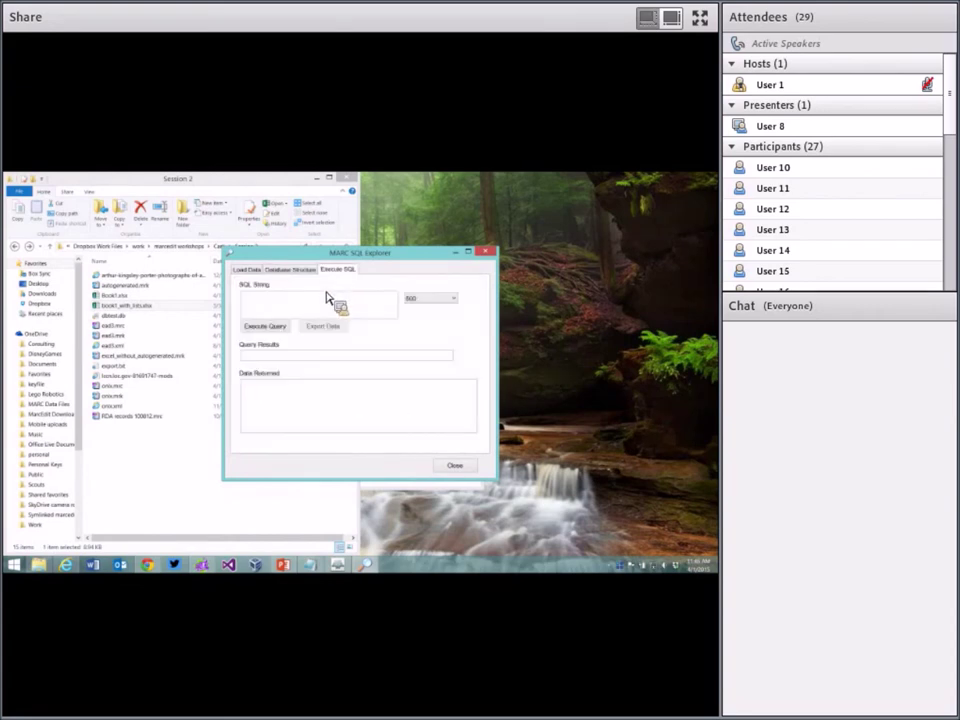
{"action": "type", "text": "Select"}
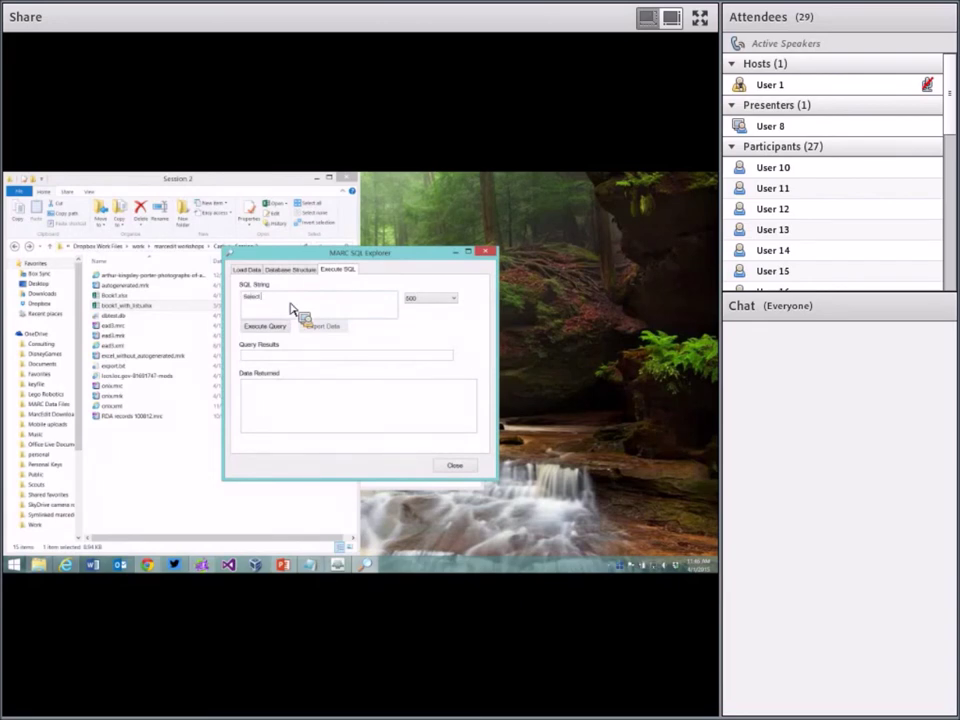
{"action": "type", "text": " * from MARC_DB limit 0,10"}
{"action": "left_click", "coordinate": [268, 330]}
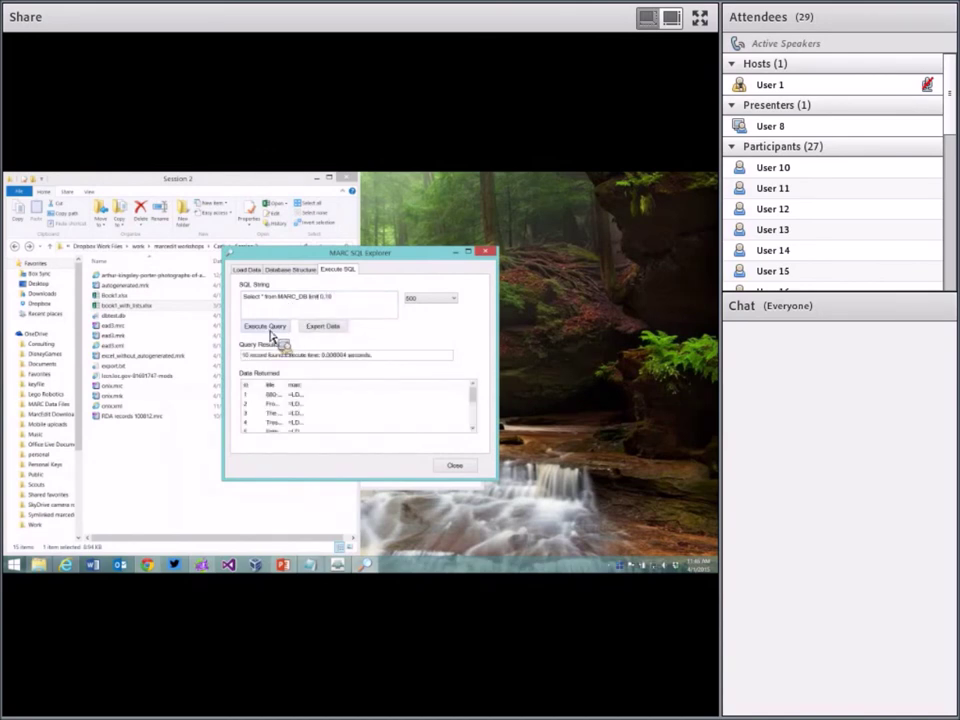
{"action": "left_click", "coordinate": [474, 410]}
{"action": "left_click", "coordinate": [475, 388]}
Look up the table names and try to run the query "select from T2xx where title like '%the%'"
{"action": "left_click_drag", "start_coordinate": [285, 395], "coordinate": [247, 297]}
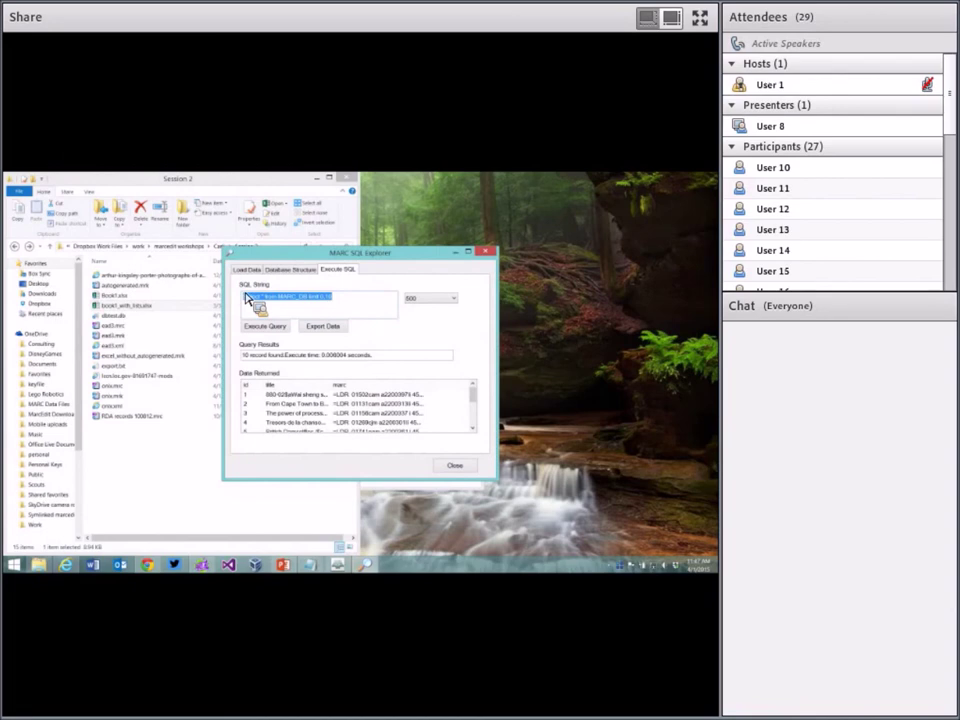
{"action": "type", "text": "sel"}
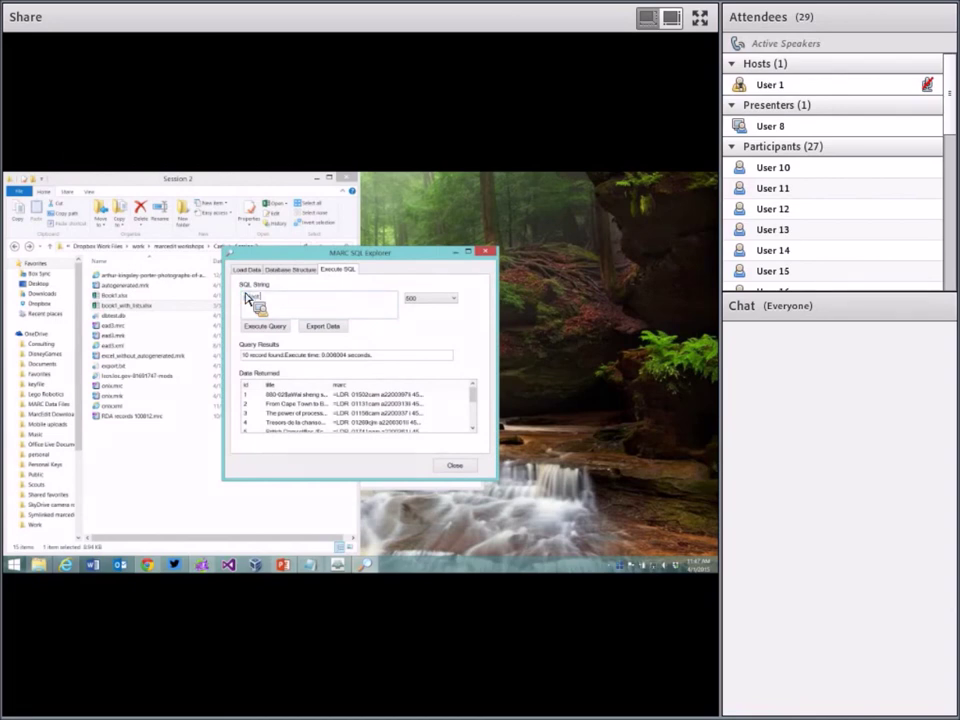
{"action": "type", "text": "ect from"}
{"action": "left_click", "coordinate": [285, 270]}
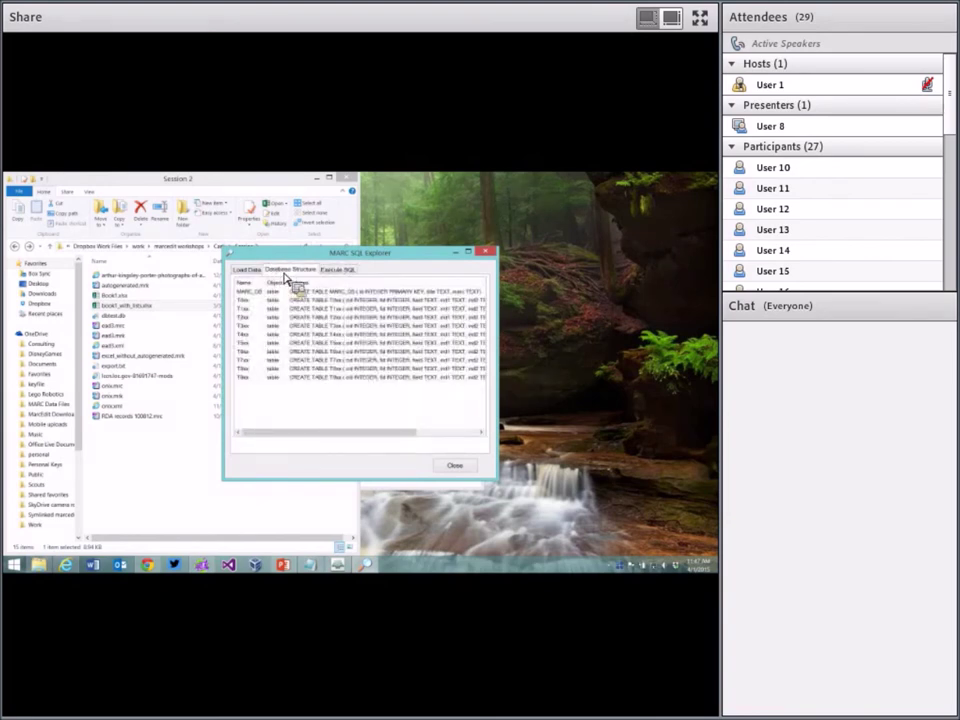
{"action": "left_click", "coordinate": [338, 270]}
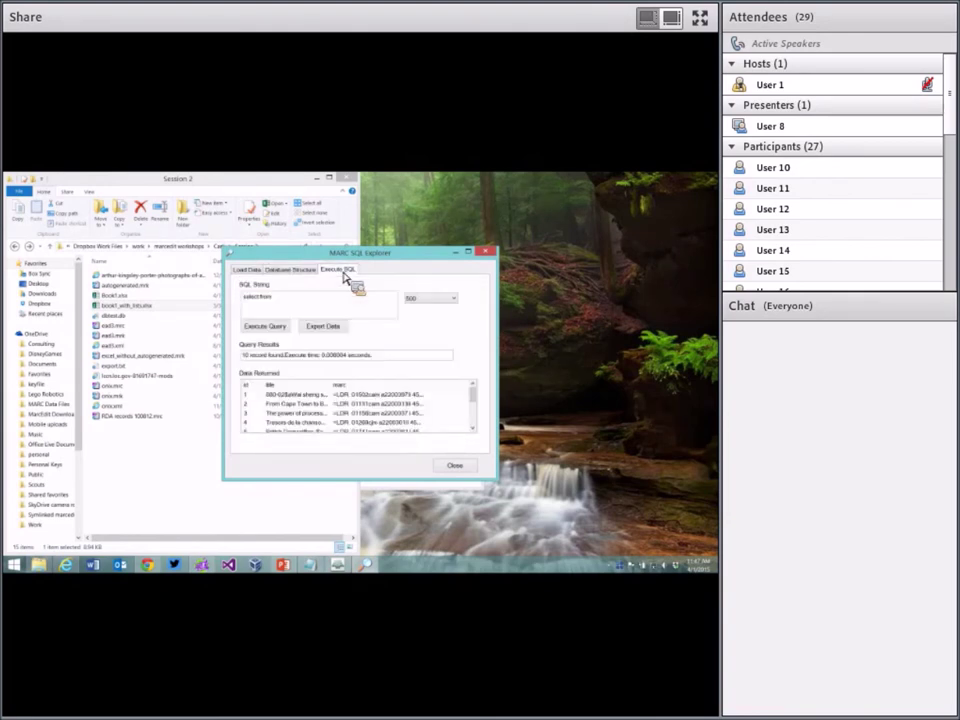
{"action": "left_click", "coordinate": [308, 271]}
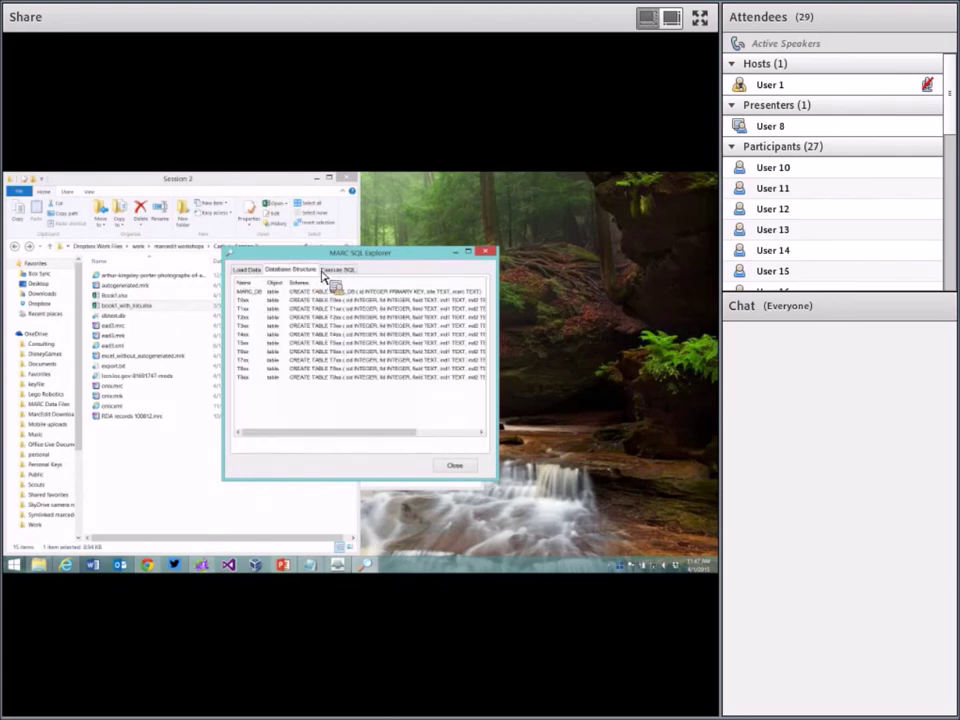
{"action": "left_click", "coordinate": [328, 272]}
{"action": "left_click", "coordinate": [302, 300]}
{"action": "type", "text": "t * from t"}
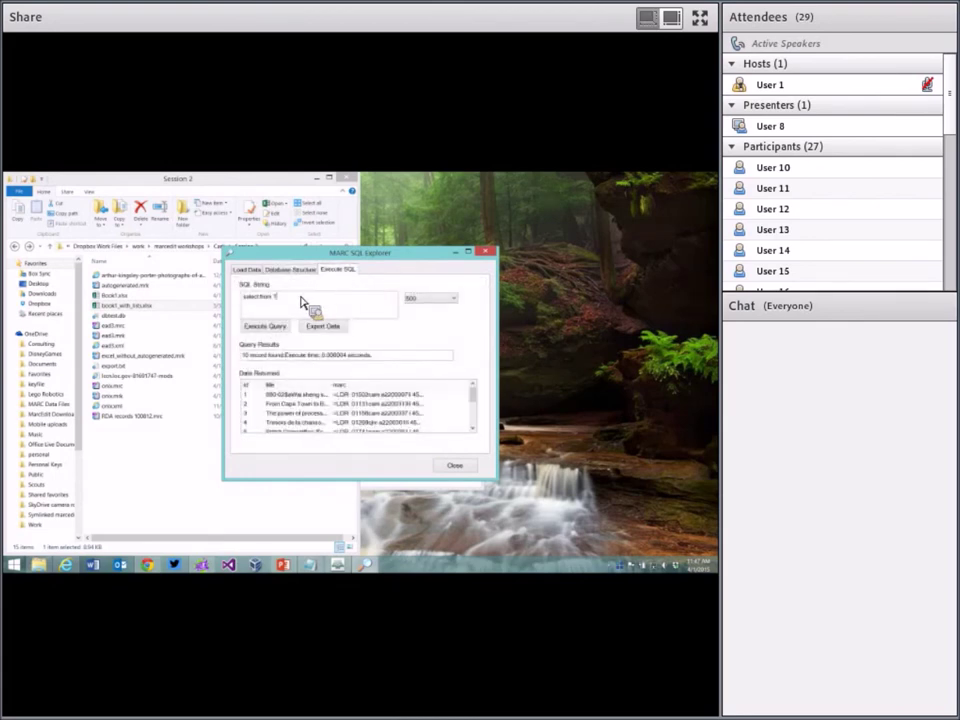
{"action": "type", "text": "2ex where title like '%the%"}
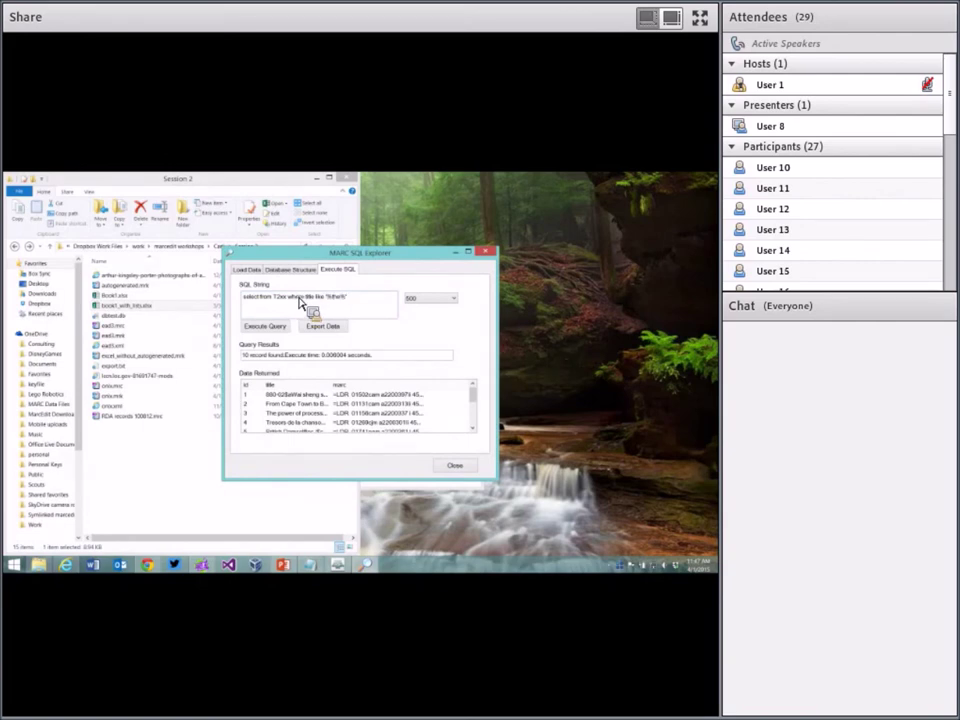
{"action": "left_click", "coordinate": [286, 330]}
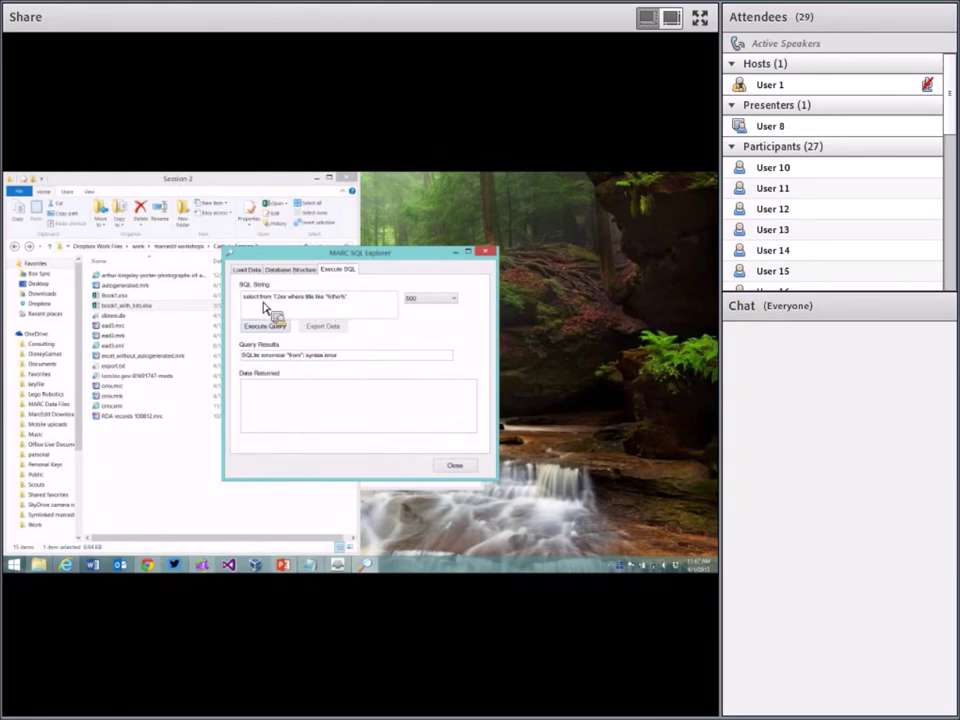
Run the query "select * from T2xx limit 0,10", widen the result columns to read the field data, and close the MARC SQL Explorer
{"action": "left_click_drag", "start_coordinate": [261, 297], "coordinate": [347, 299]}
{"action": "type", "text": "* from T2xx limit 0,10"}
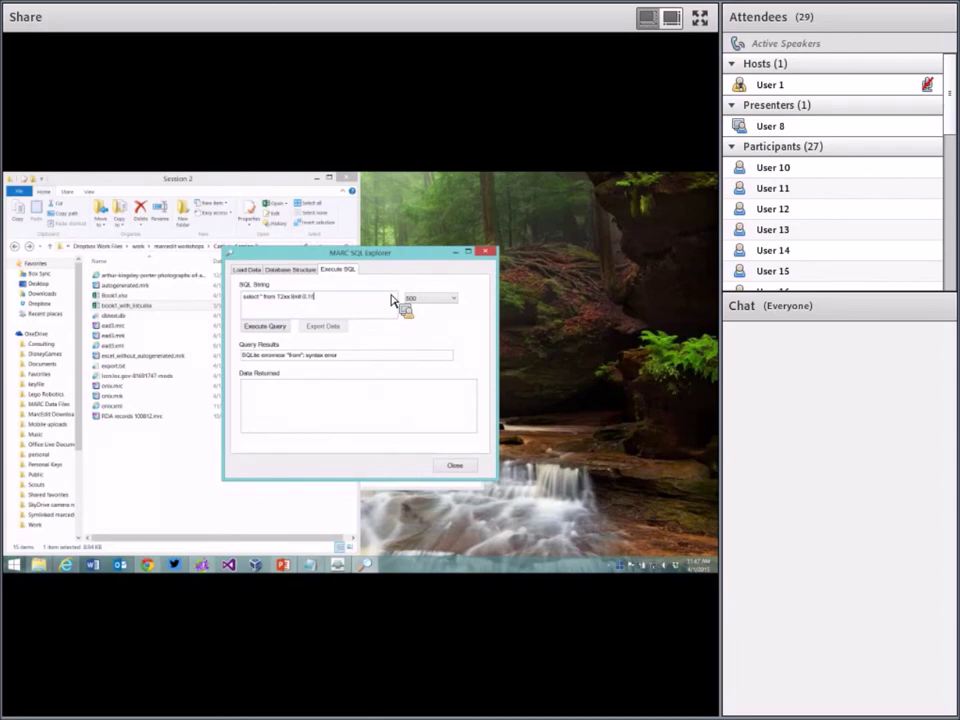
{"action": "left_click", "coordinate": [268, 328]}
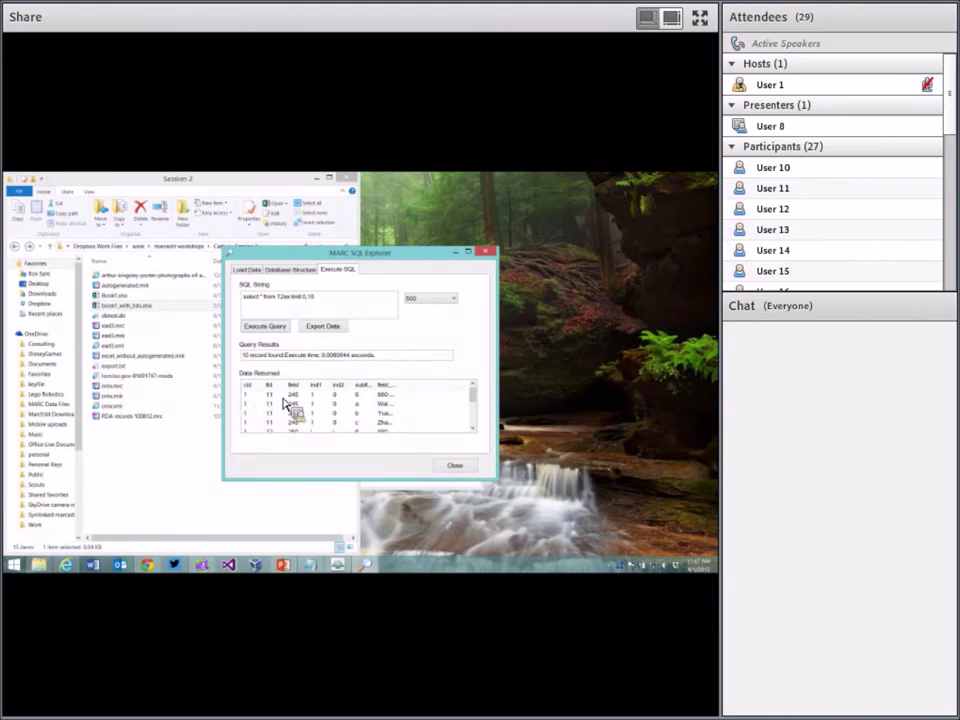
{"action": "left_click_drag", "start_coordinate": [292, 387], "coordinate": [311, 387]}
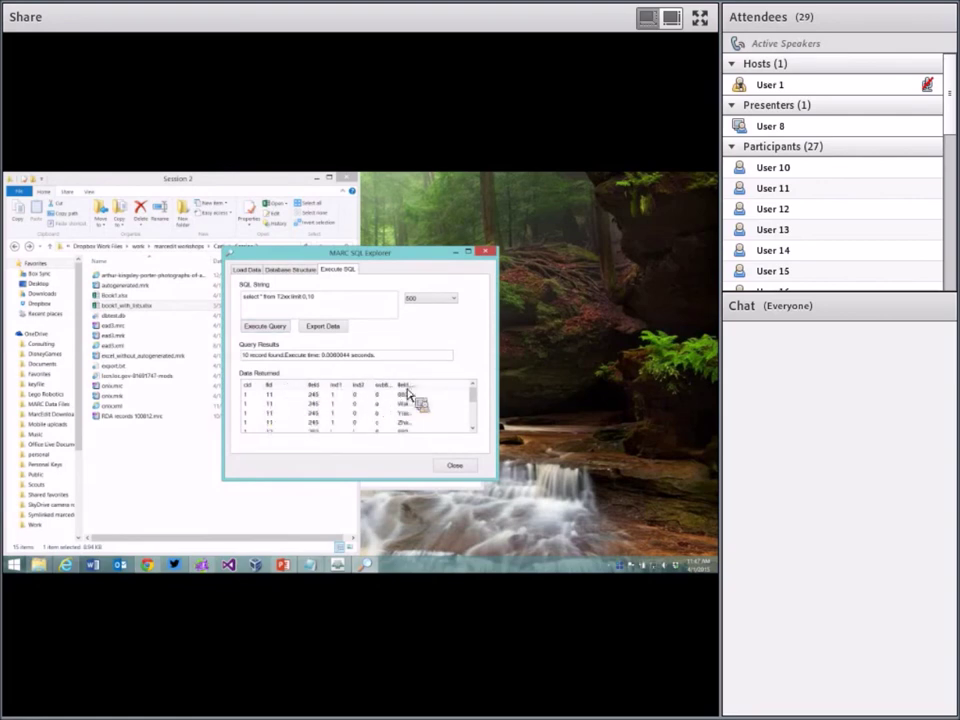
{"action": "left_click_drag", "start_coordinate": [398, 392], "coordinate": [425, 392]}
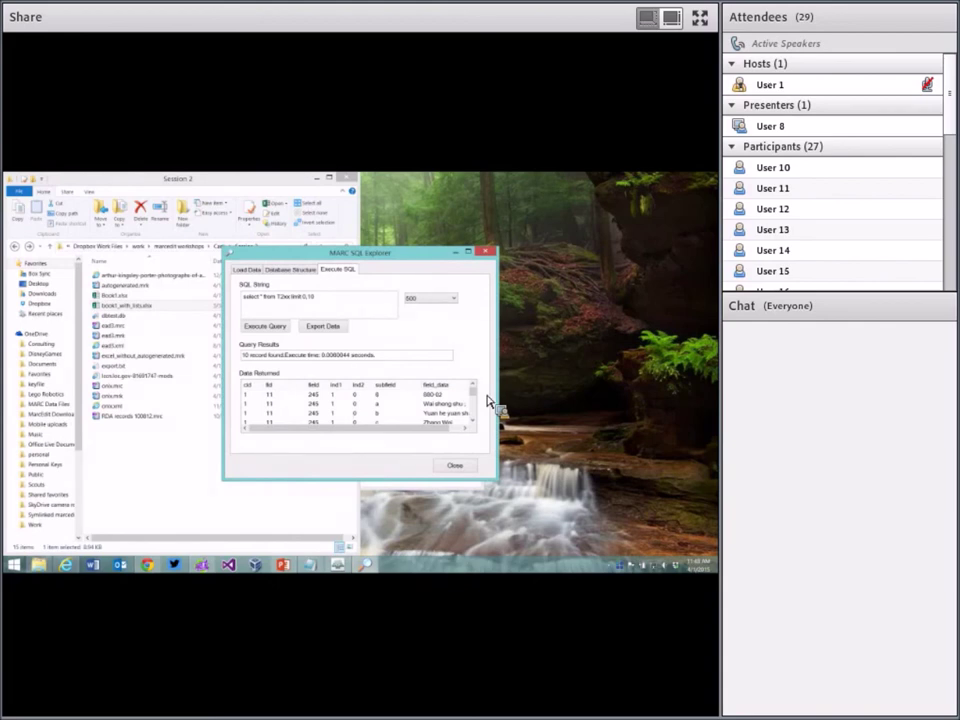
{"action": "left_click", "coordinate": [459, 467]}
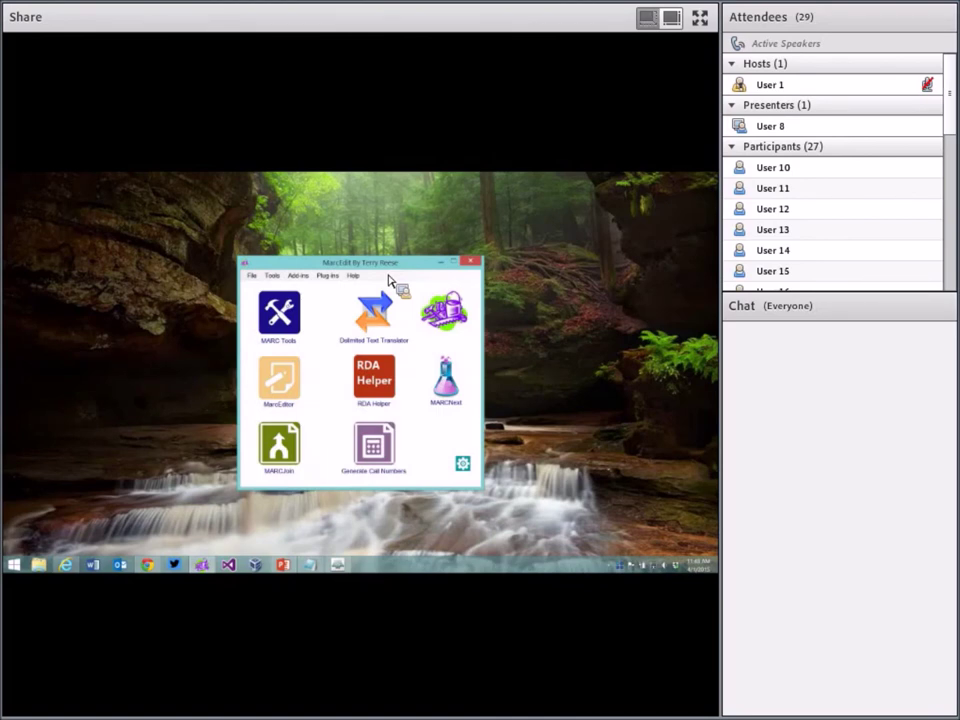
Switch to the PowerPoint presentation and show the closing Questions slide
{"action": "left_click", "coordinate": [284, 566]}
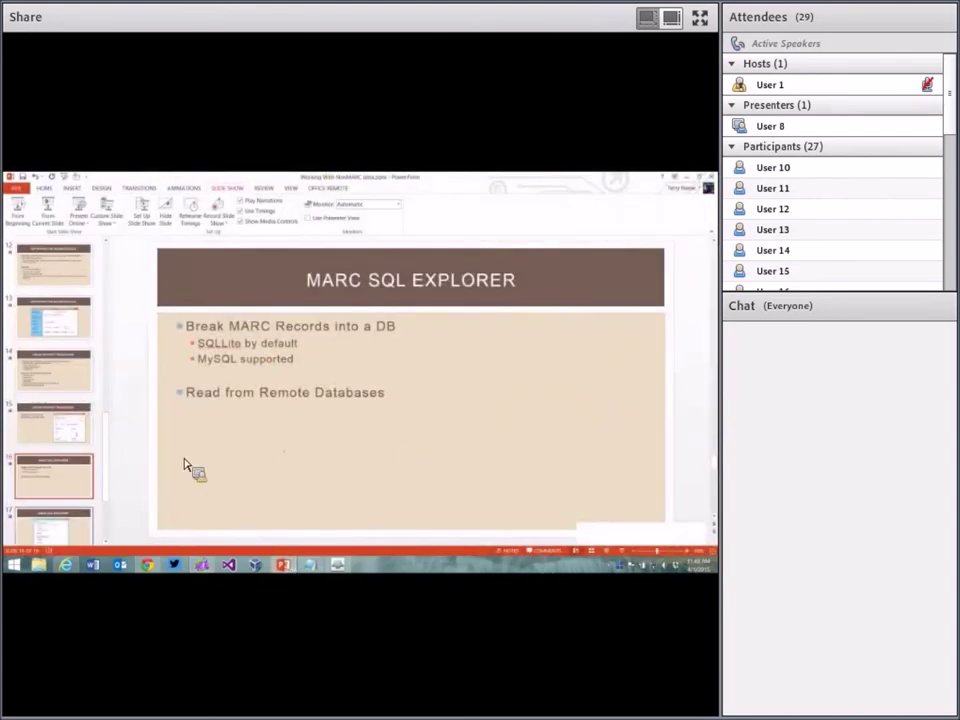
{"action": "scroll", "coordinate": [112, 476], "scroll_direction": "down", "scroll_amount": 1}
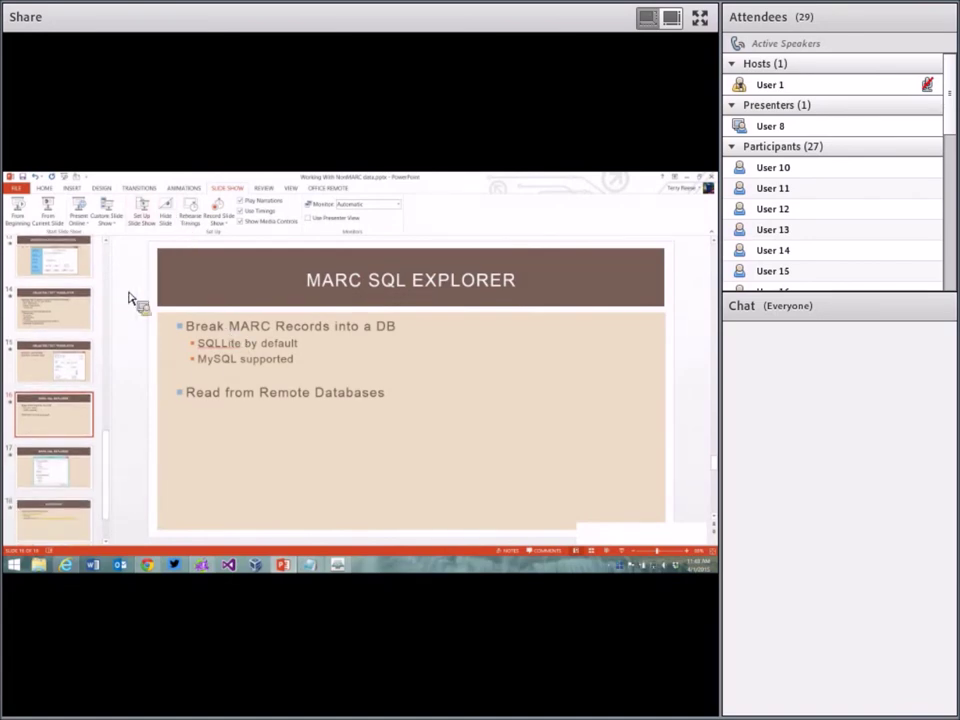
{"action": "left_click", "coordinate": [74, 519]}
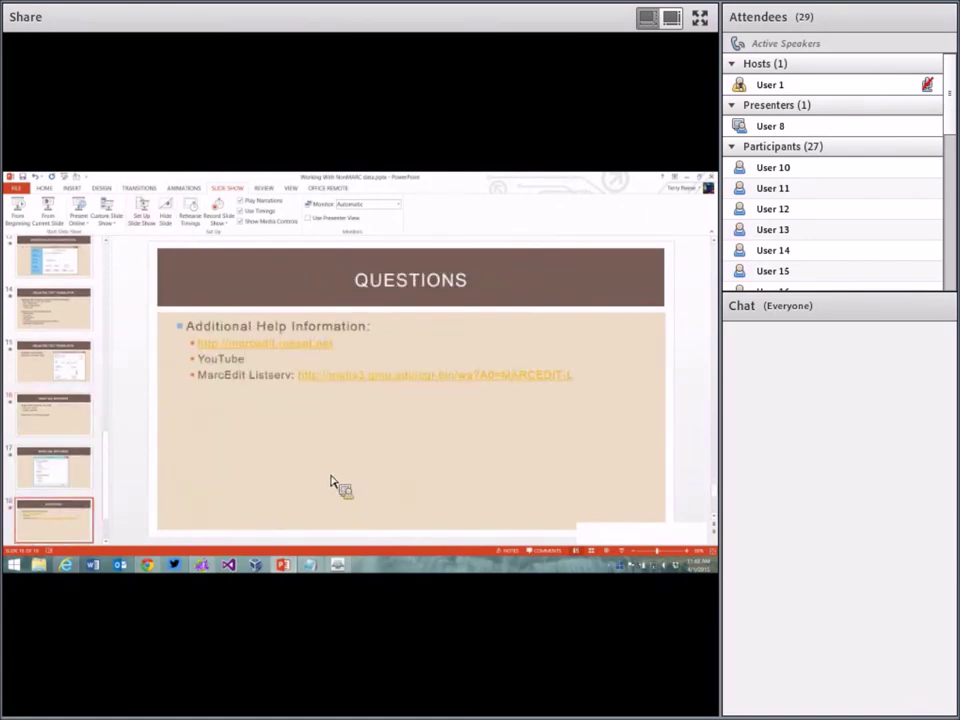